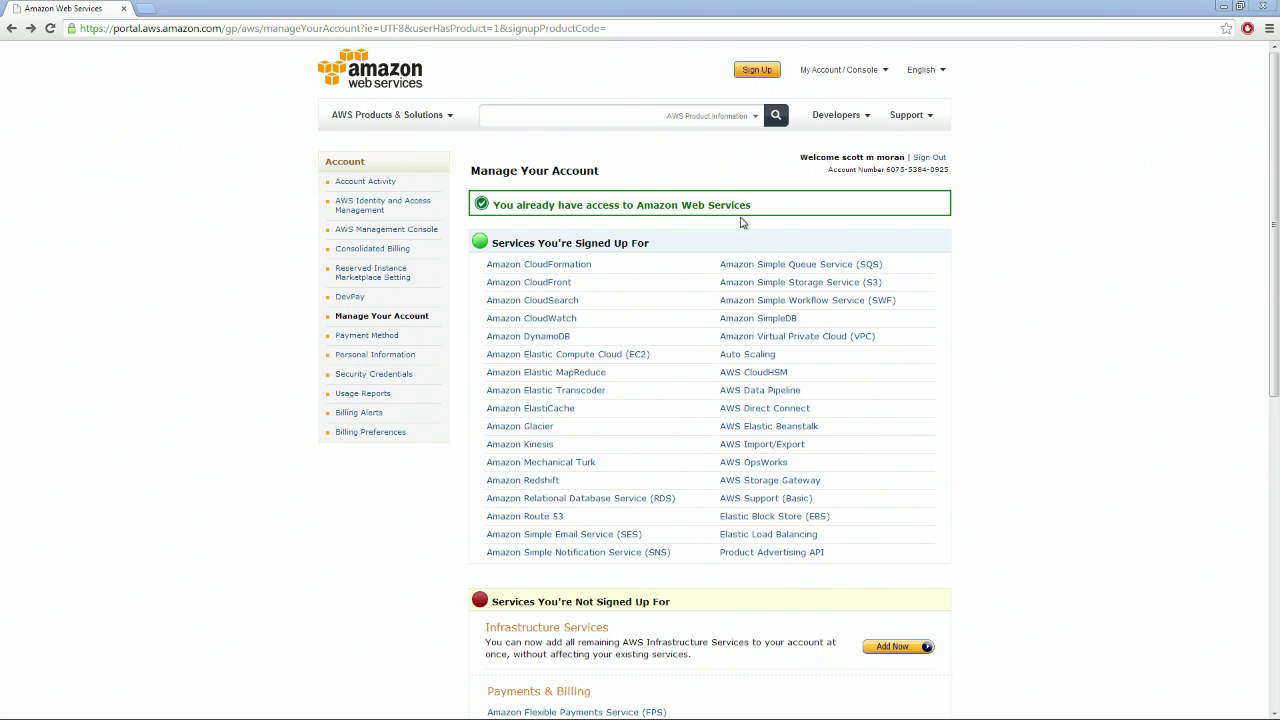
# Highlight the list of services already signed up for on the account page
pyautogui.moveTo(660, 244); pyautogui.dragTo(494, 246)
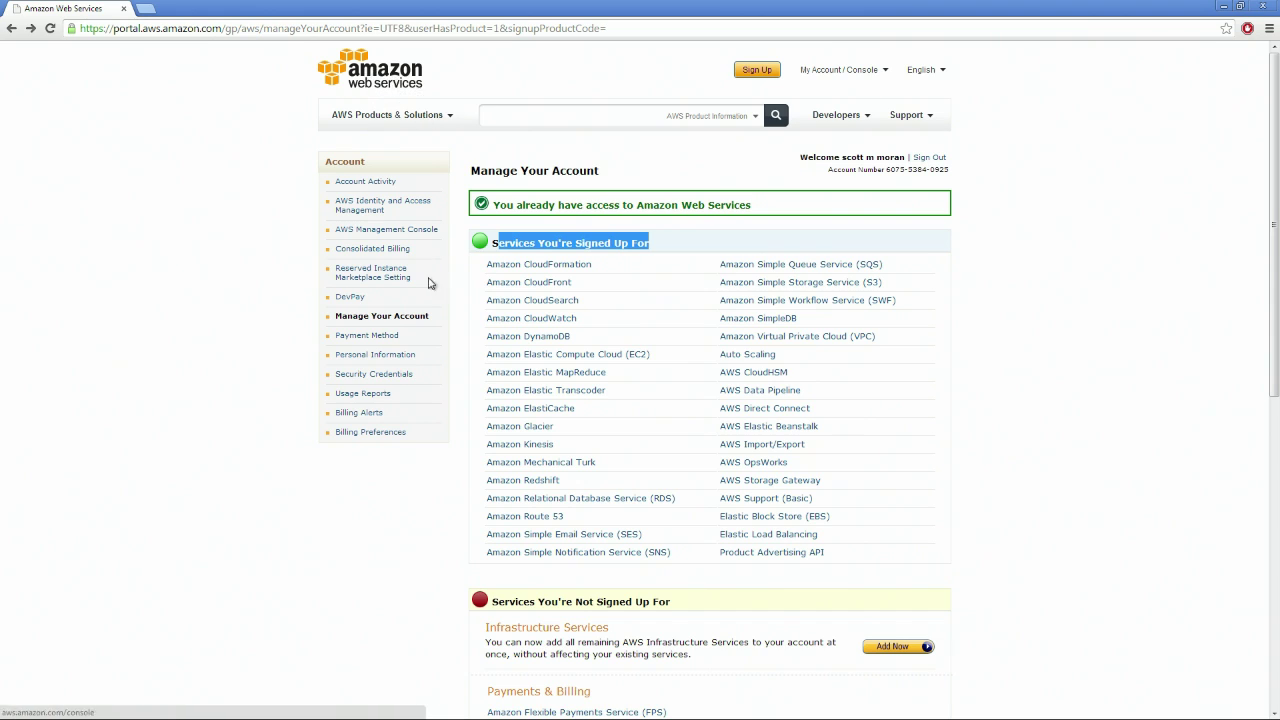
# Sign in to the AWS console and go to the EC2 service
pyautogui.click(370, 236)
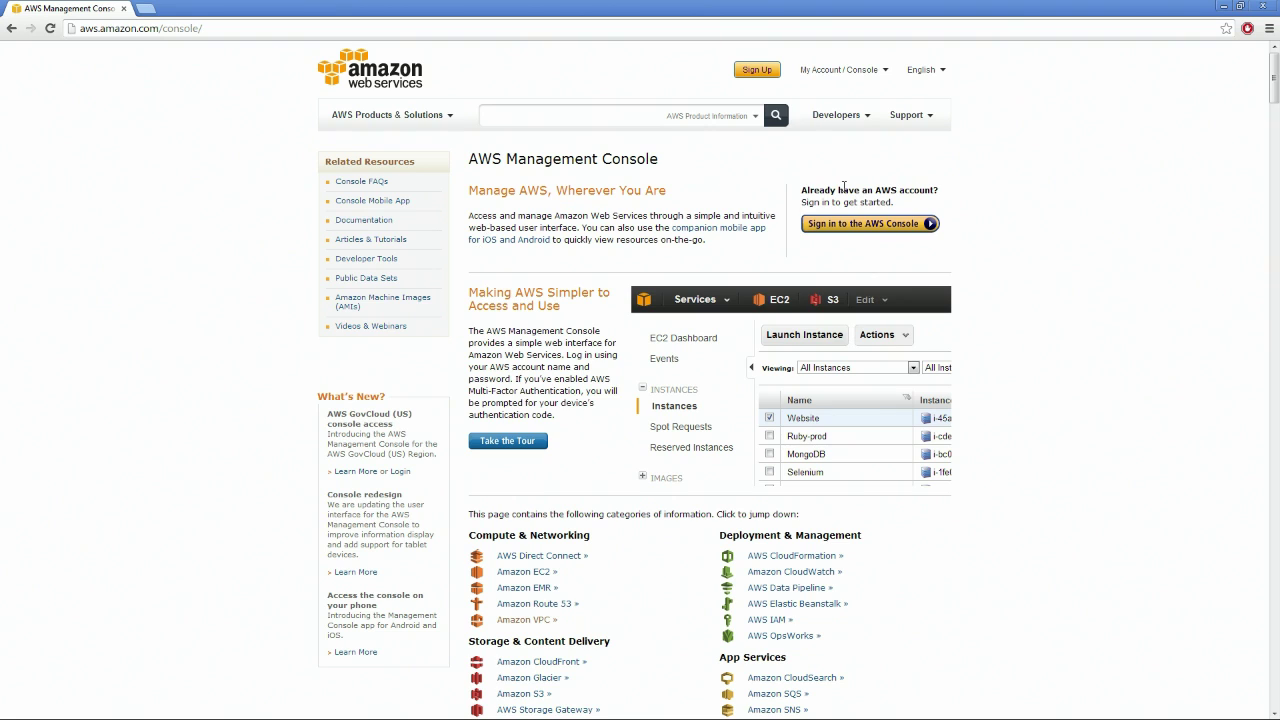
pyautogui.click(884, 225)
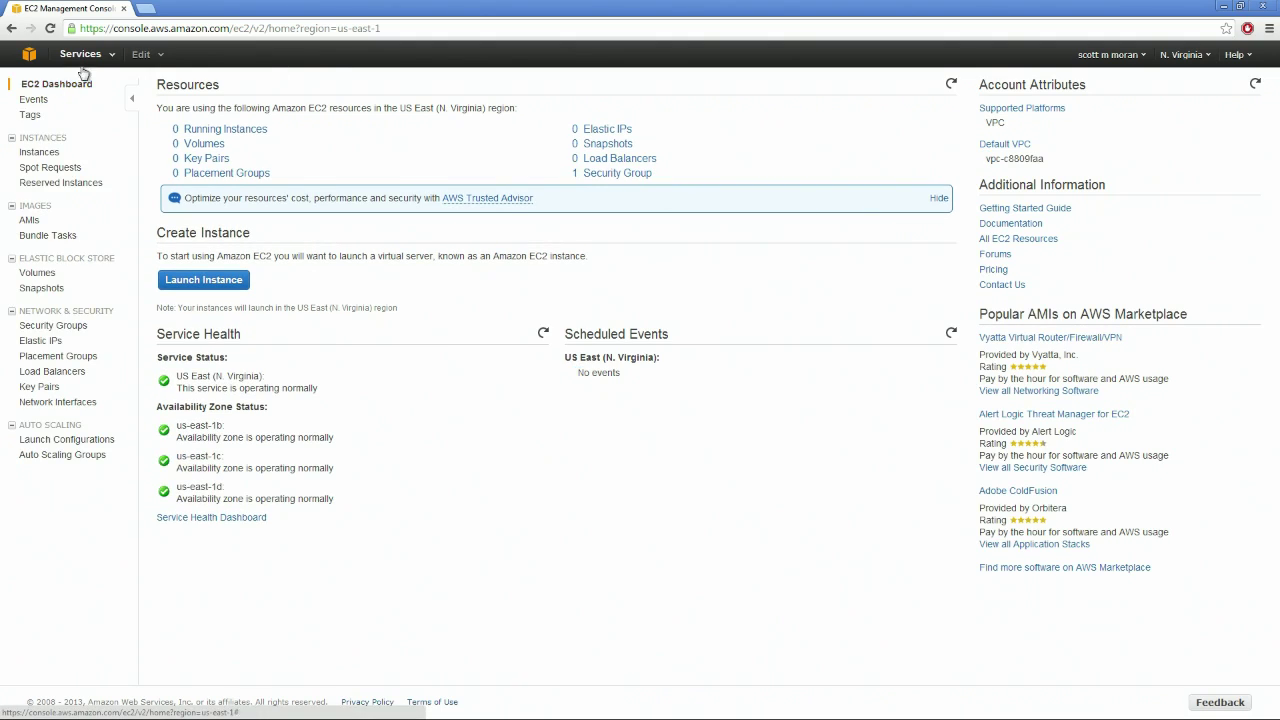
pyautogui.click(112, 58)
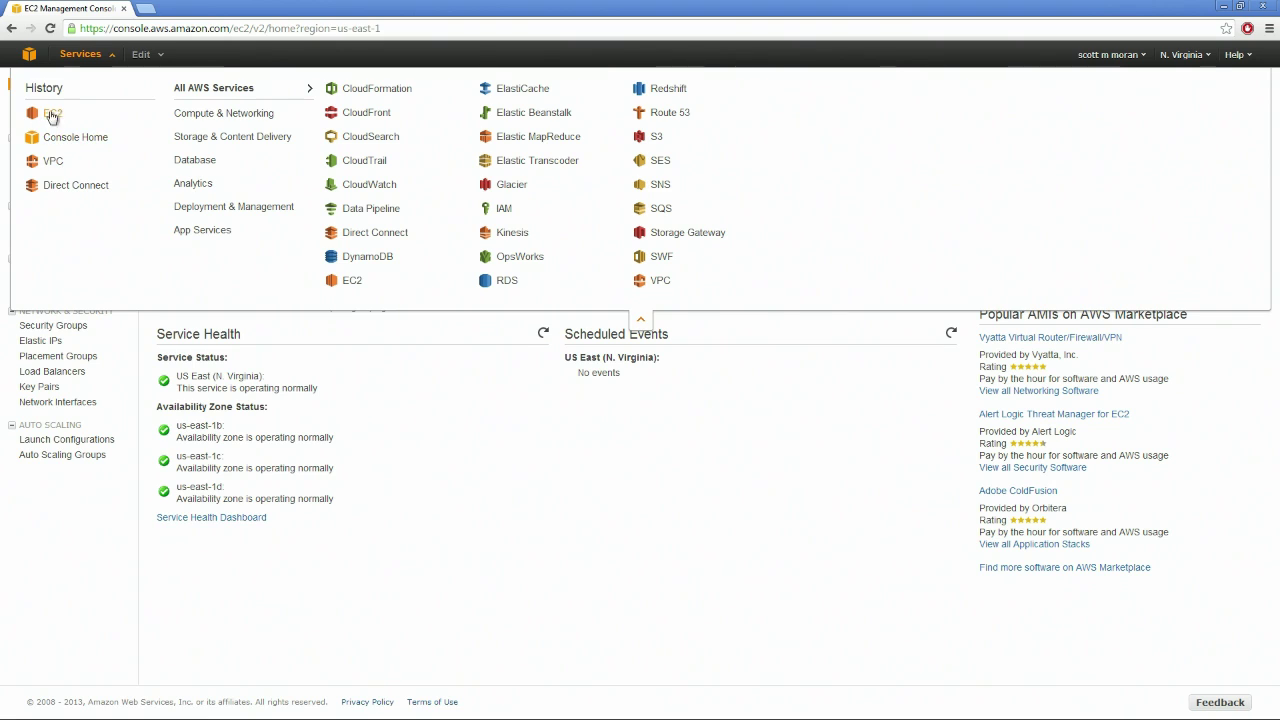
pyautogui.click(358, 284)
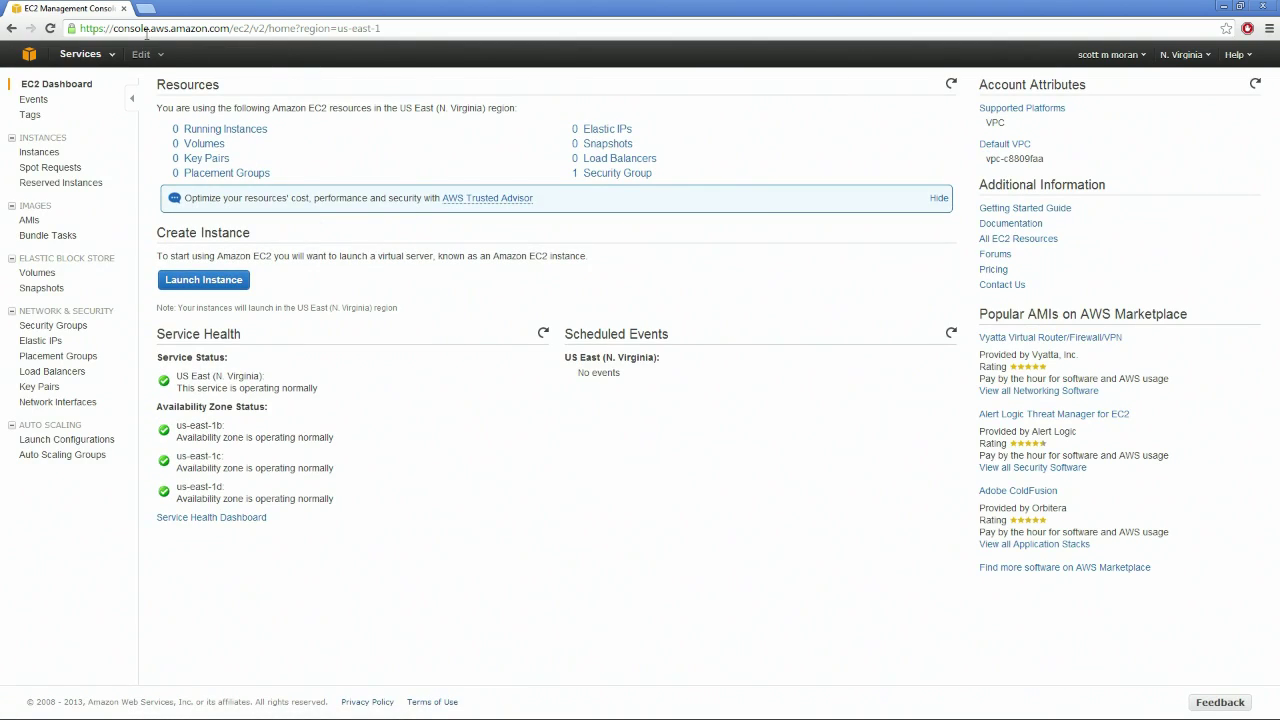
# Start a new instance launch from the EC2 dashboard's Create Instance section
pyautogui.moveTo(156, 233); pyautogui.dragTo(583, 266)
pyautogui.click(582, 262)
pyautogui.moveTo(985, 122); pyautogui.dragTo(988, 122)
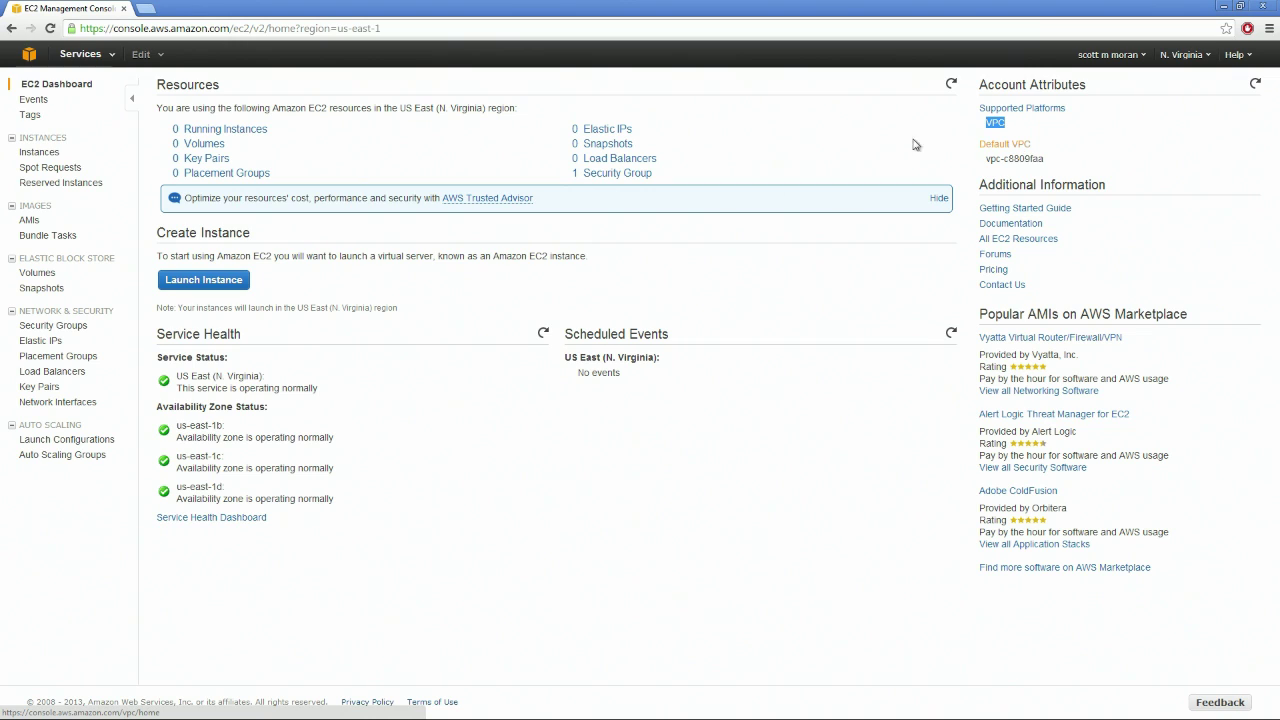
pyautogui.click(216, 282)
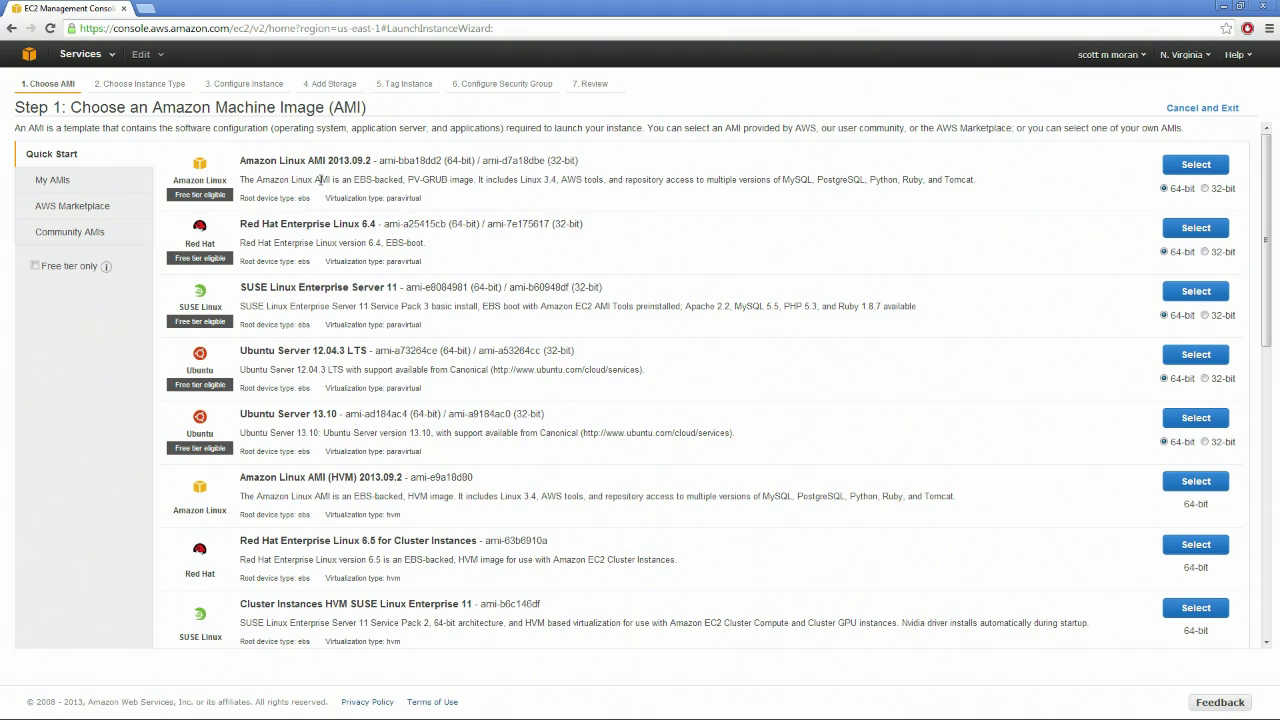
# Select the 64-bit Microsoft Windows Server 2012 Base image from the Quick Start list
pyautogui.scroll(-6, 535, 280)
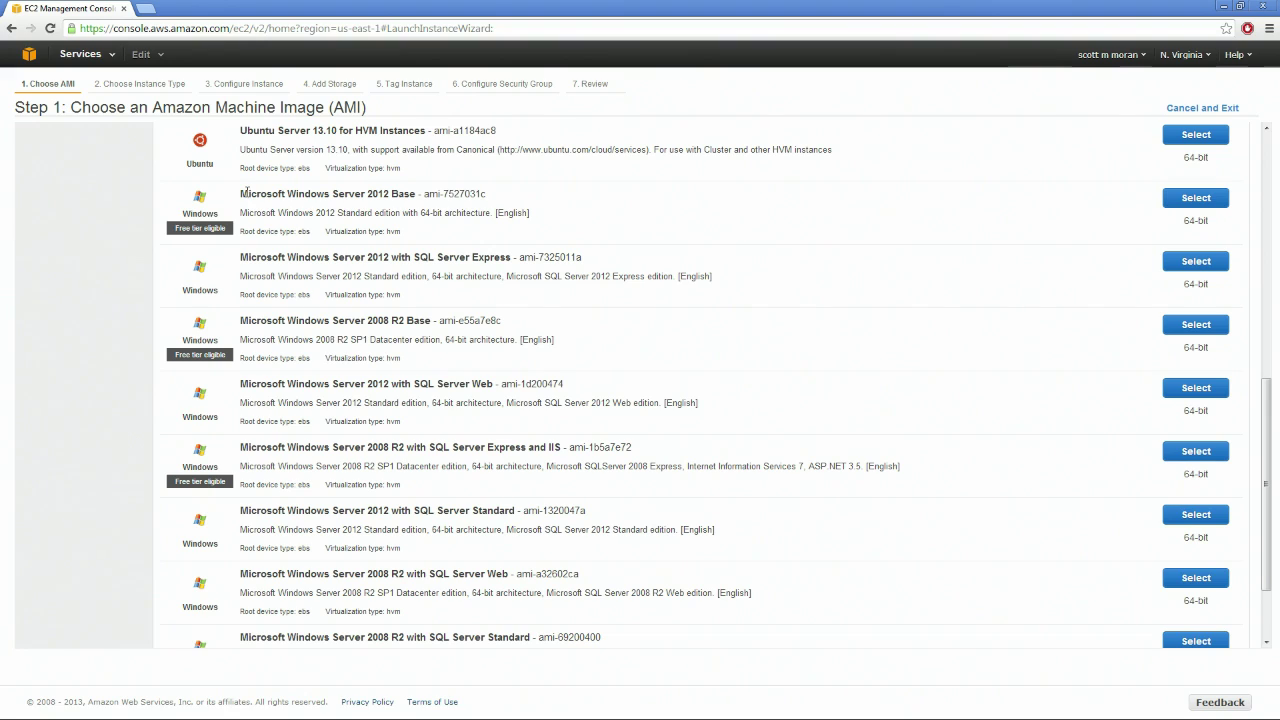
pyautogui.tripleClick(186, 228)
pyautogui.click(186, 228)
pyautogui.scroll(-1, 493, 237)
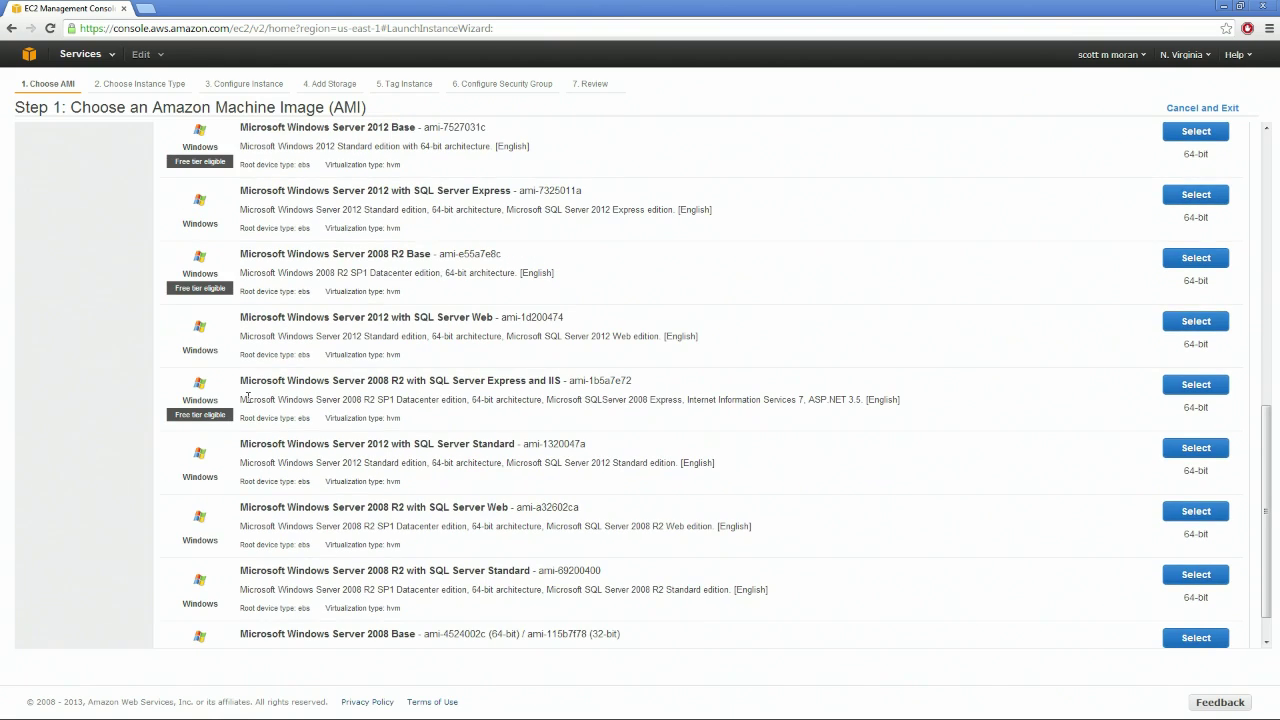
pyautogui.scroll(2, 346, 305)
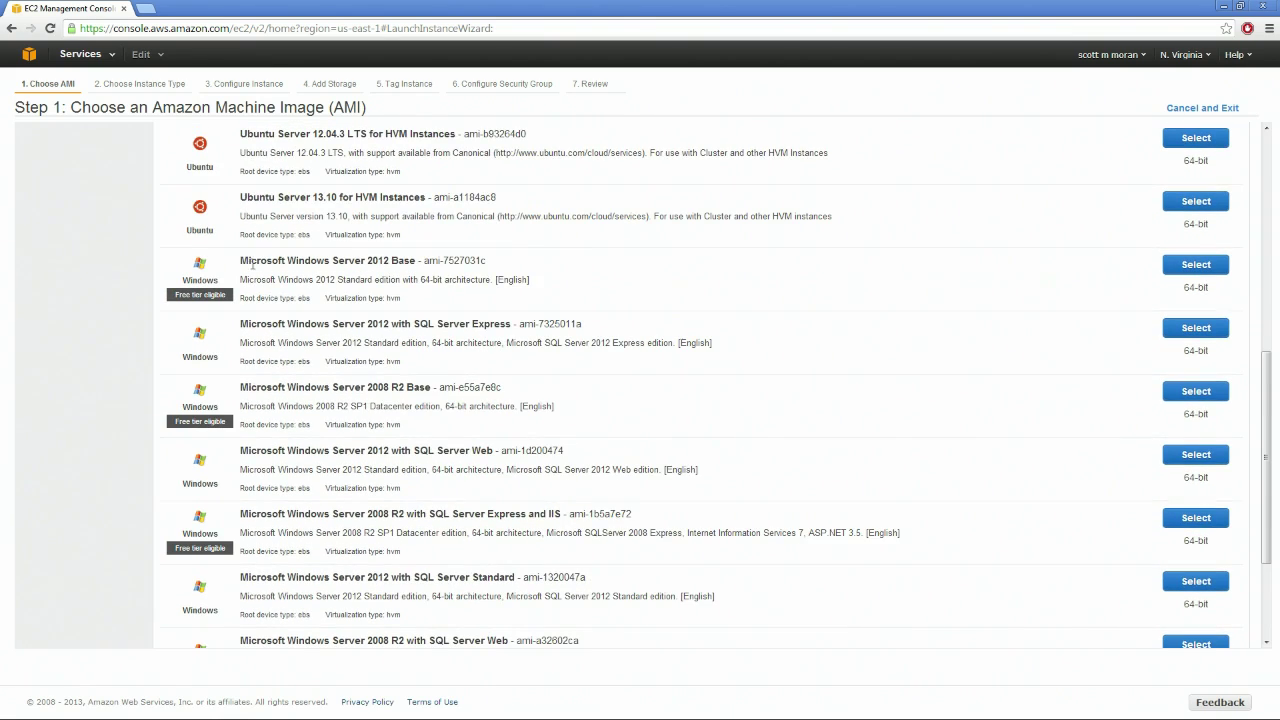
pyautogui.moveTo(240, 265); pyautogui.dragTo(418, 261)
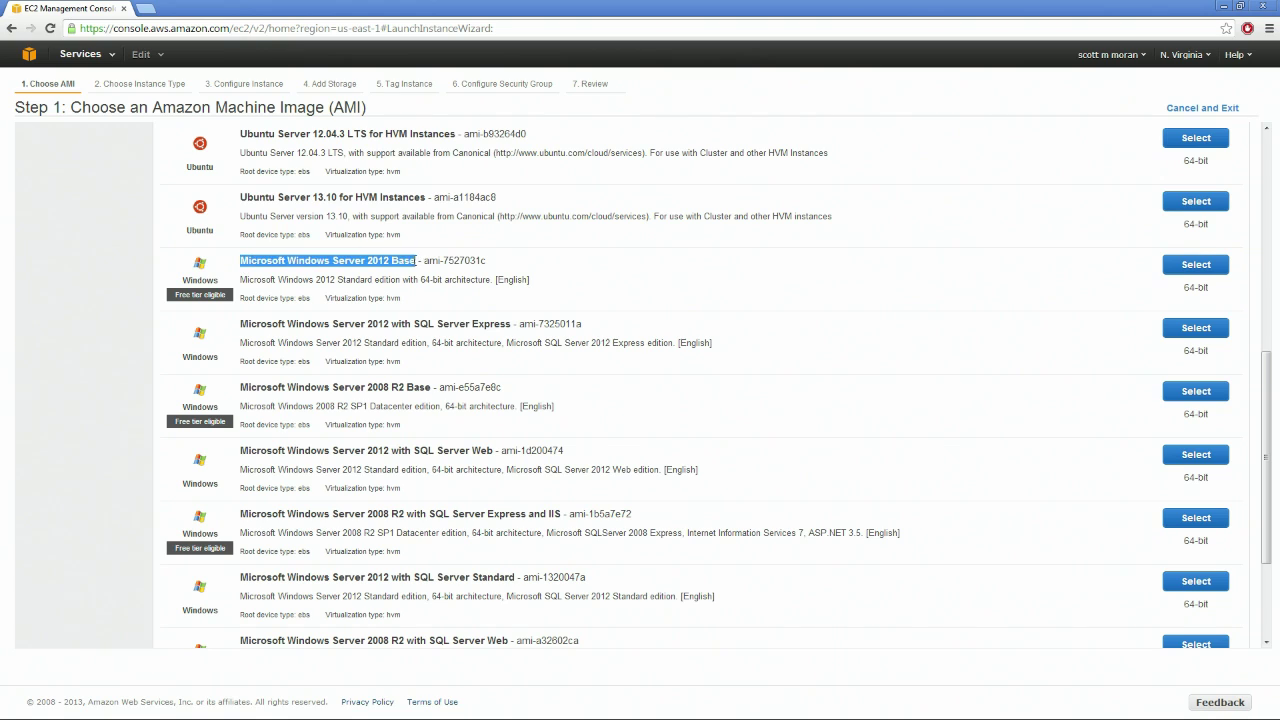
pyautogui.click(341, 260)
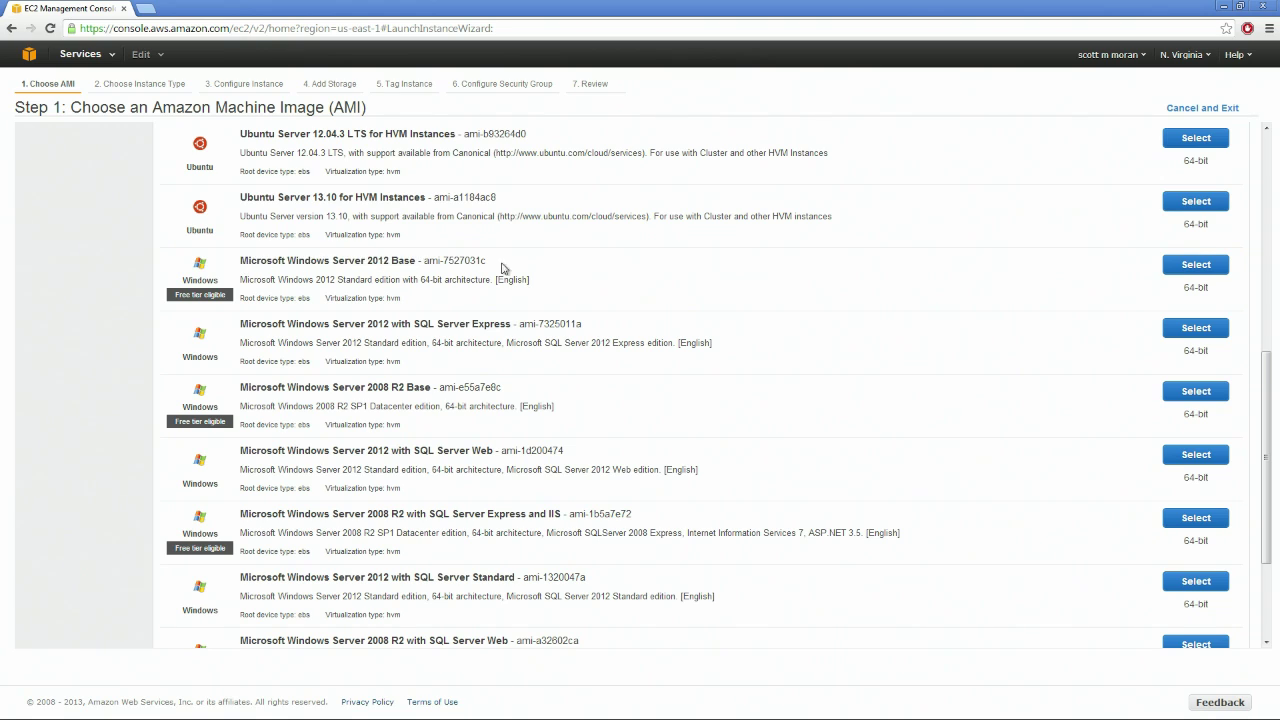
pyautogui.moveTo(1222, 292); pyautogui.dragTo(1176, 289)
pyautogui.click(1205, 267)
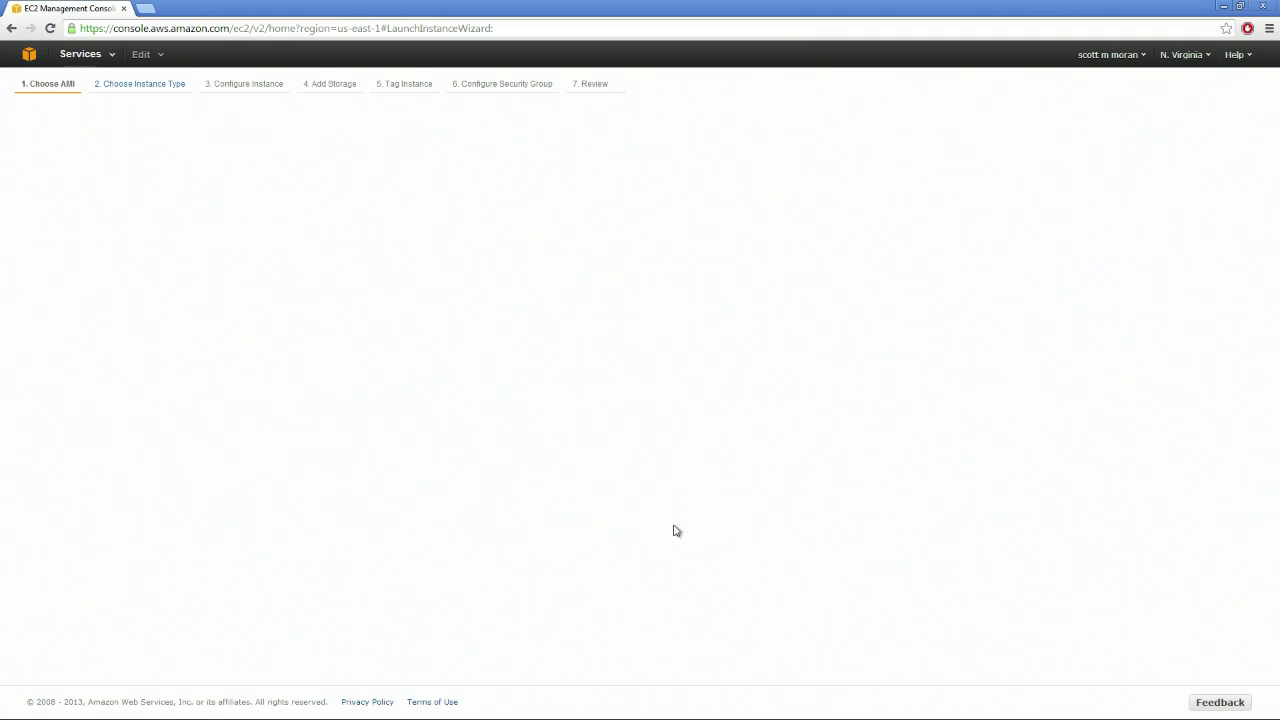
# After the wizard stalls, sign in again and reselect Microsoft Windows Server 2012 Base
pyautogui.click(11, 29)
pyautogui.click(11, 29)
pyautogui.click(876, 231)
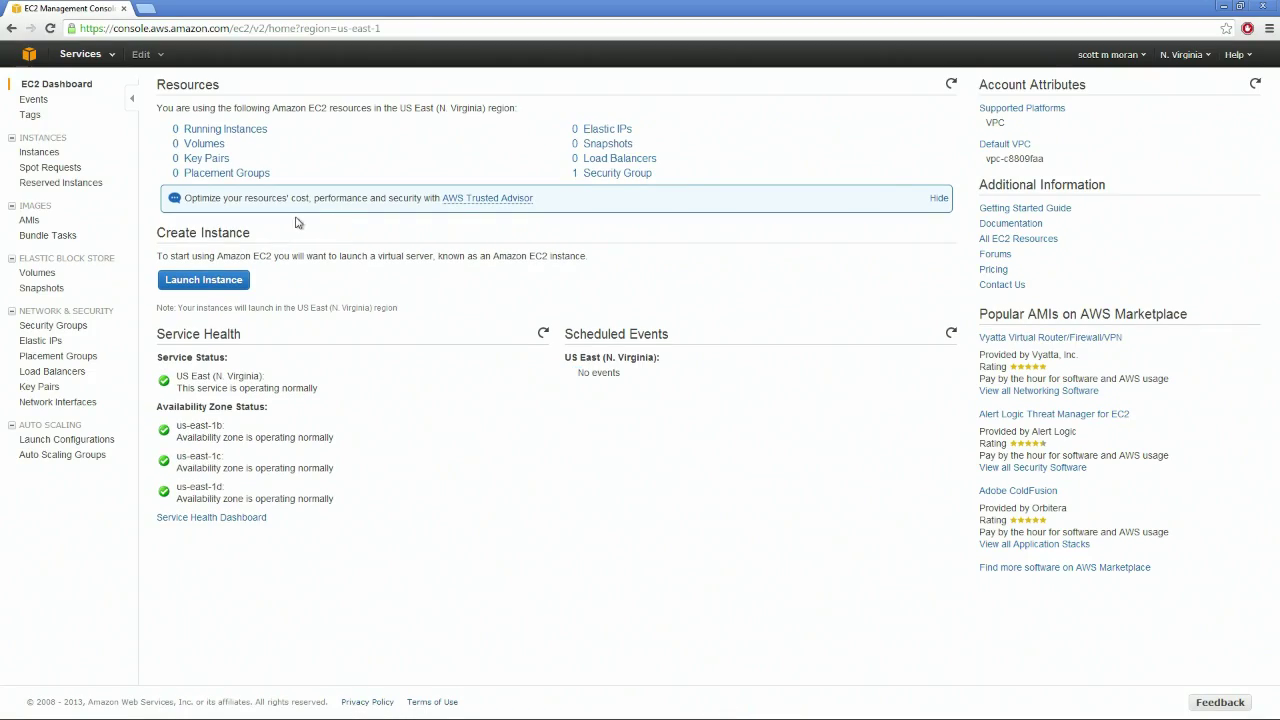
pyautogui.click(206, 285)
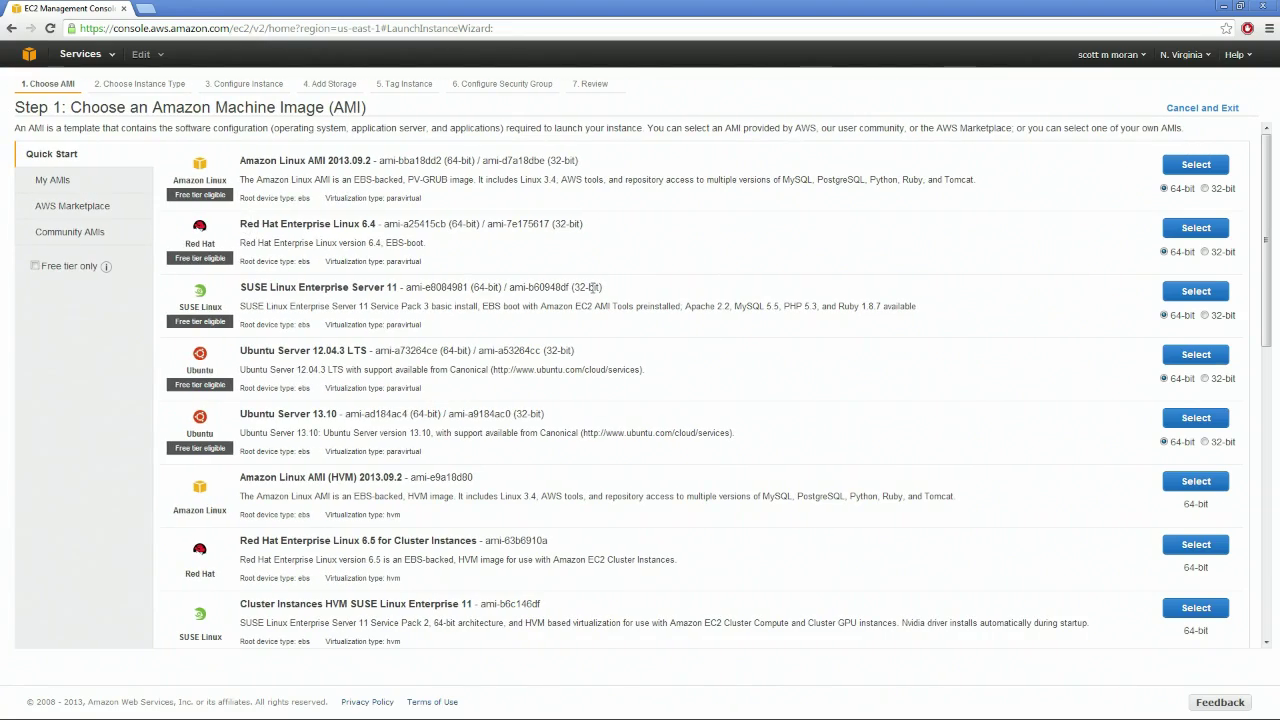
pyautogui.scroll(-5, 530, 293)
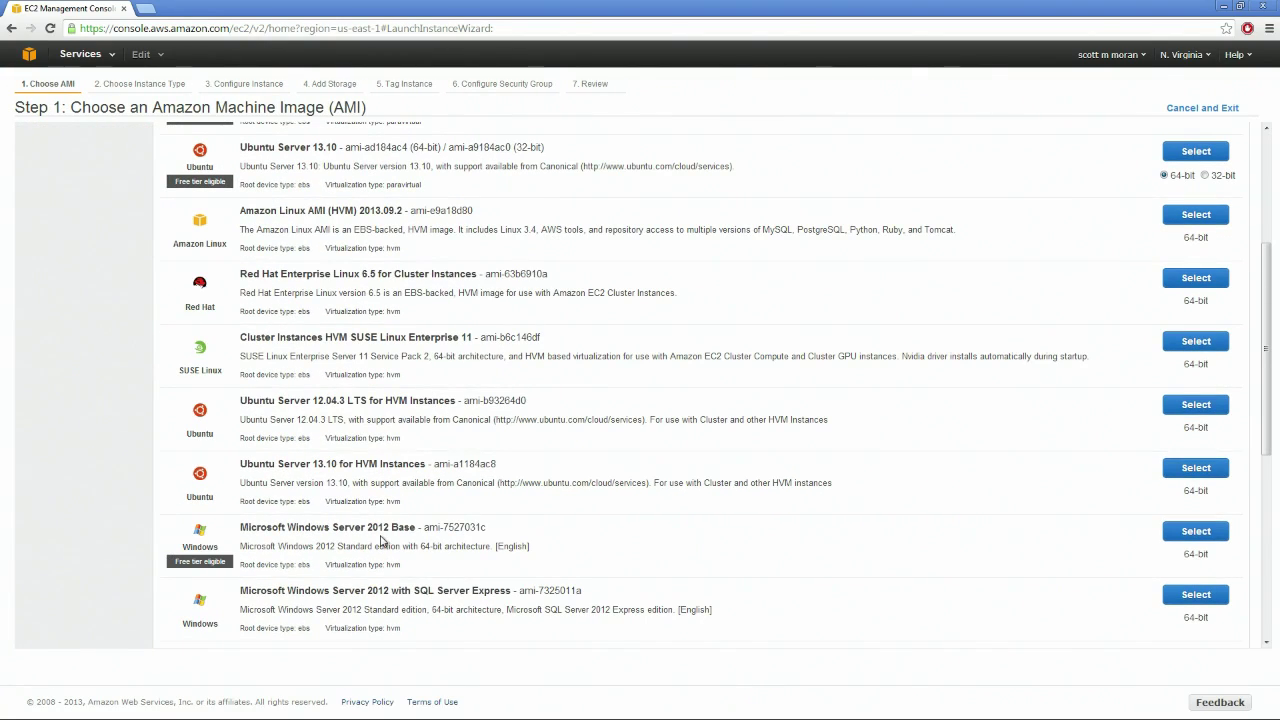
pyautogui.click(1197, 531)
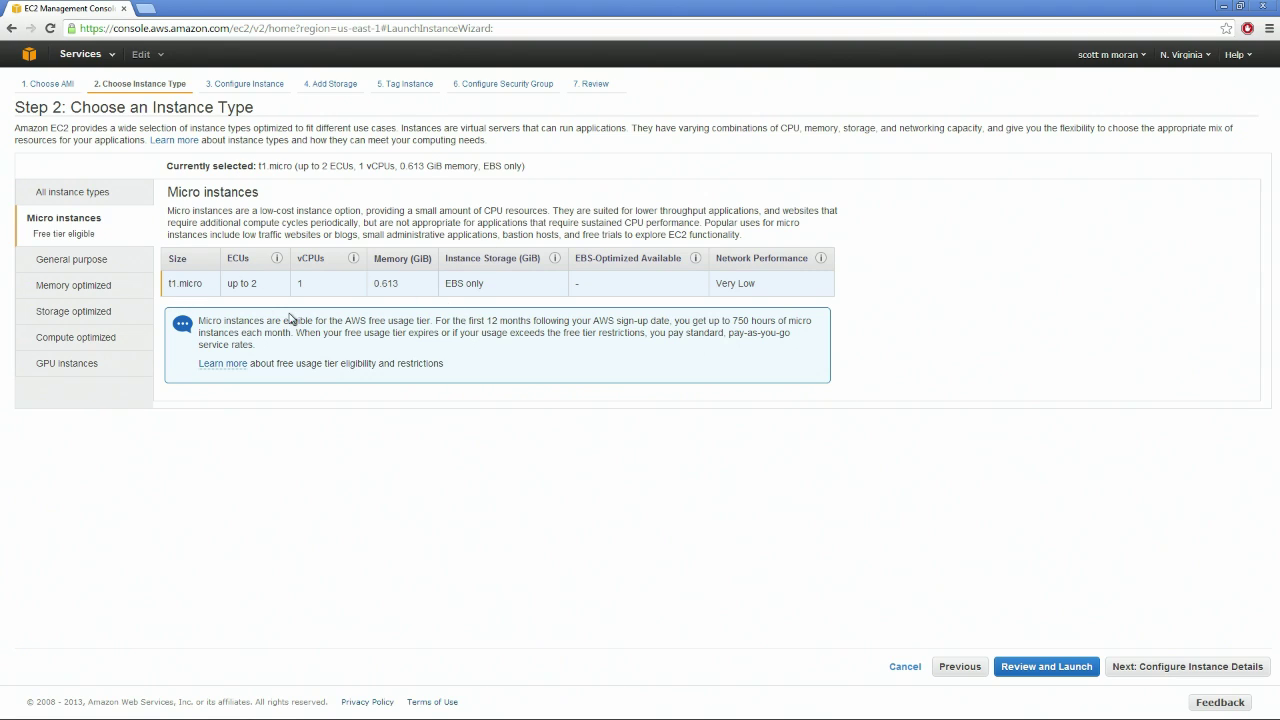
# Review the t1.micro specs: up to 2 ECUs, 1 vCPU, 0.613 GiB memory, EBS-only
pyautogui.moveTo(277, 258)
pyautogui.moveTo(354, 266)
pyautogui.moveTo(825, 264)
# Keep one instance in the default VPC with no subnet preference
pyautogui.click(1184, 666)
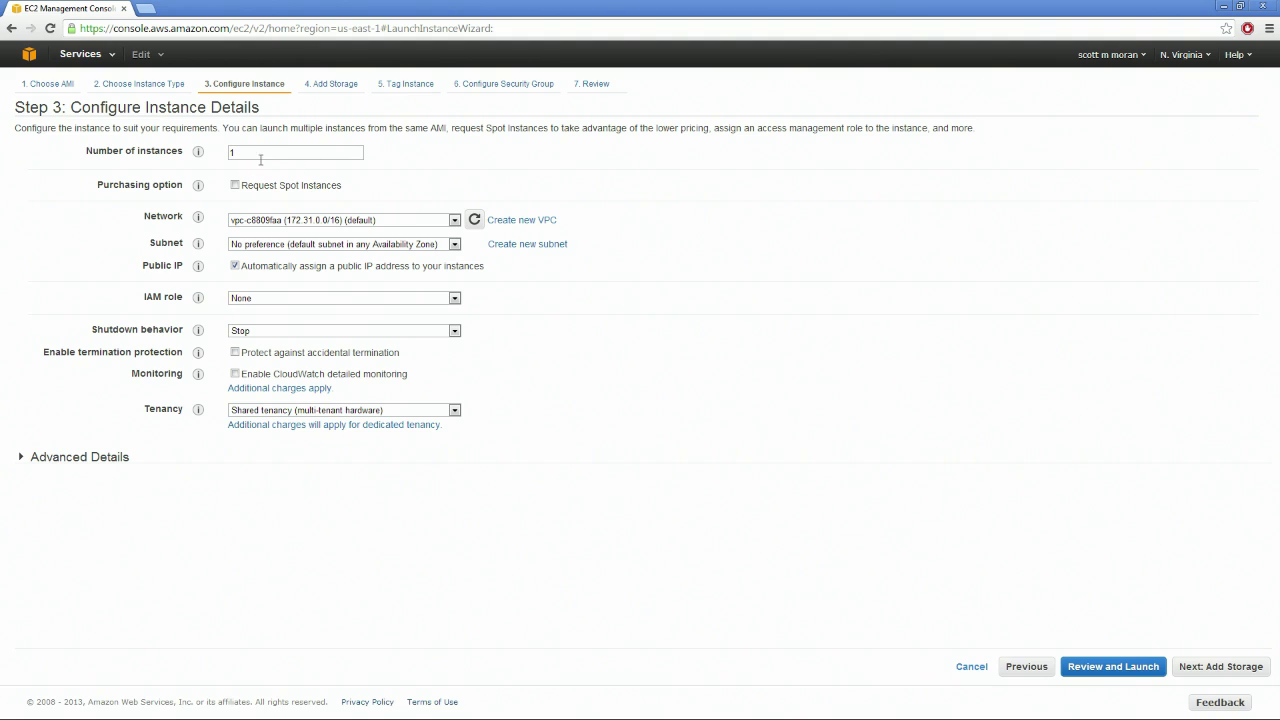
pyautogui.moveTo(268, 156); pyautogui.dragTo(221, 156)
pyautogui.click(350, 221)
pyautogui.click(350, 231)
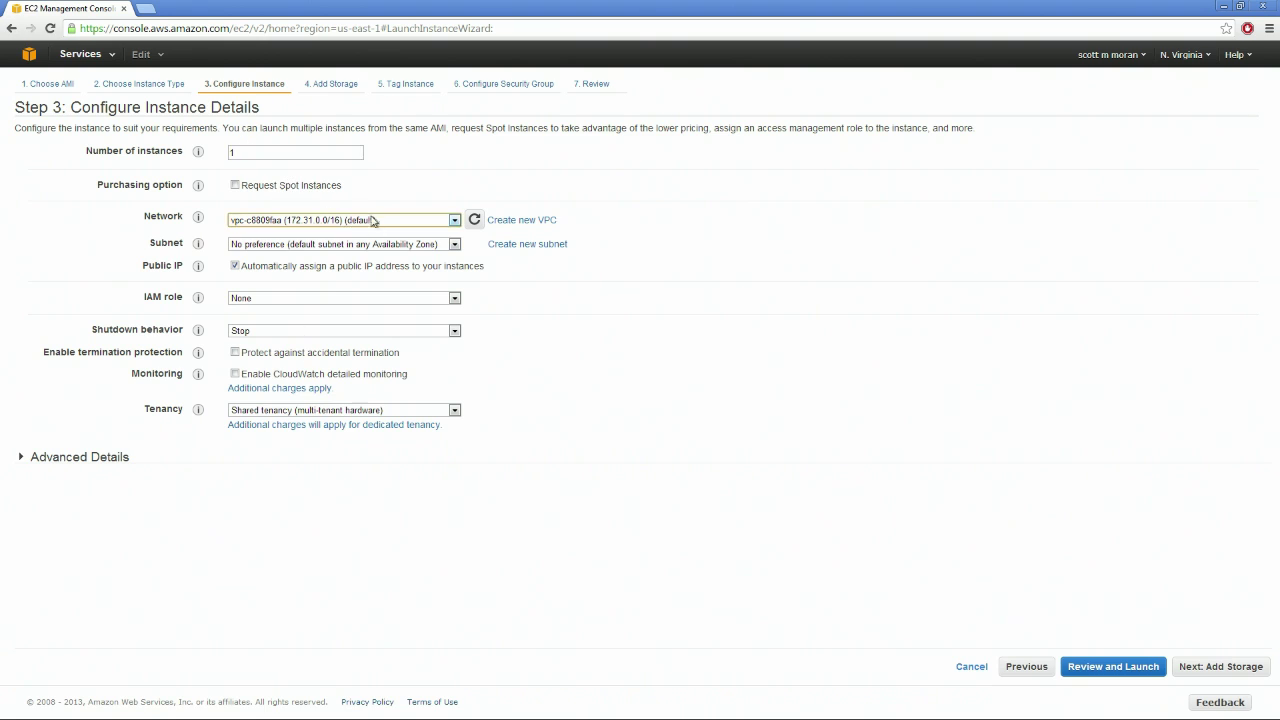
pyautogui.click(398, 245)
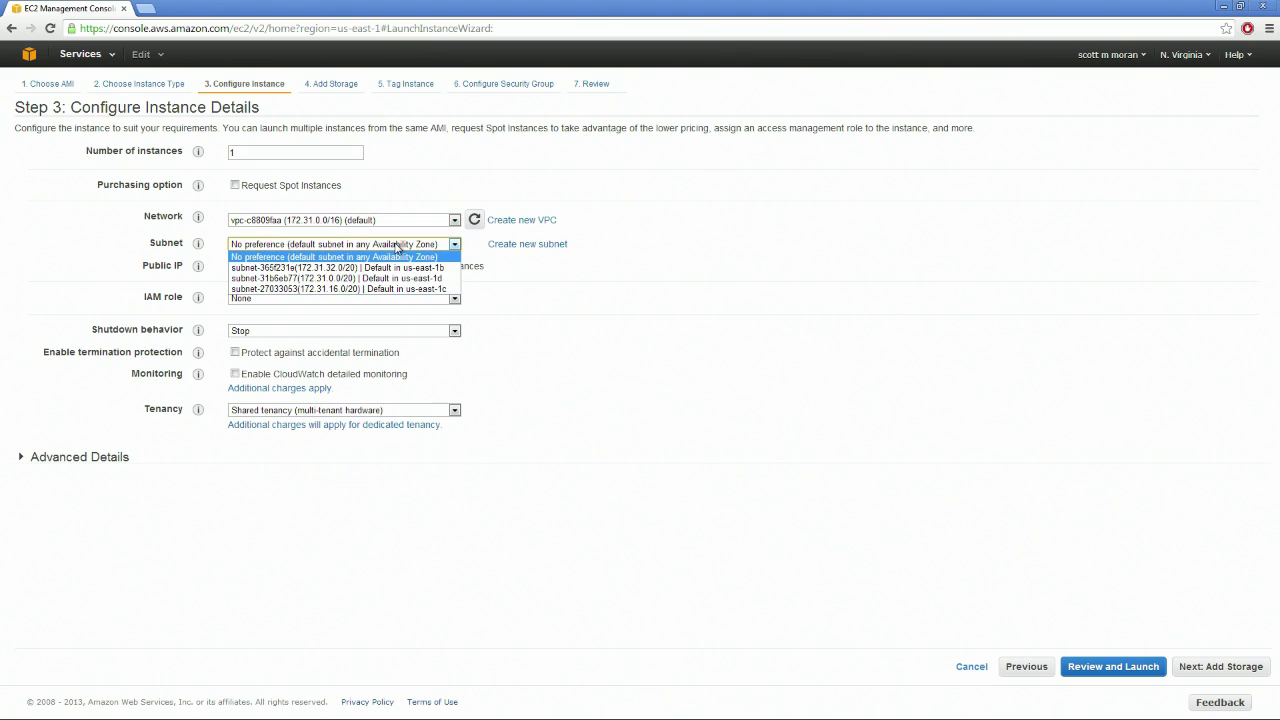
pyautogui.click(555, 158)
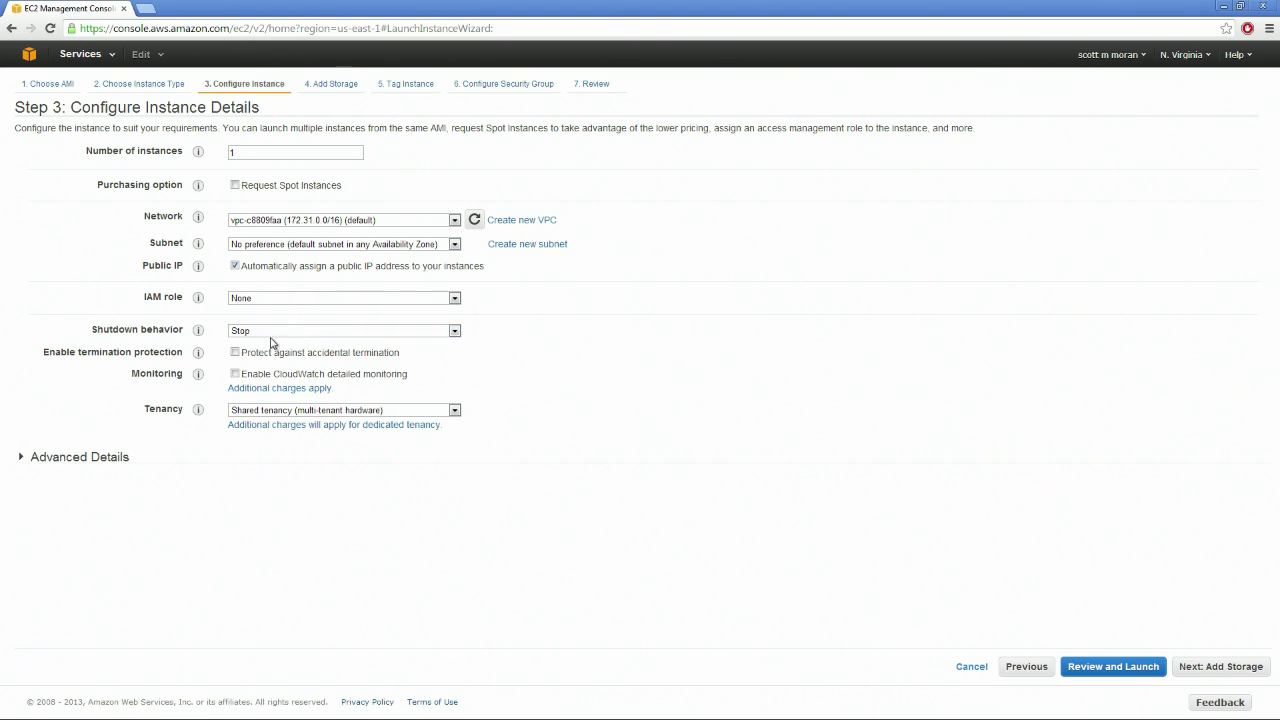
# Accept the default 30 GB storage and empty tag, reaching the security group step
pyautogui.click(1213, 672)
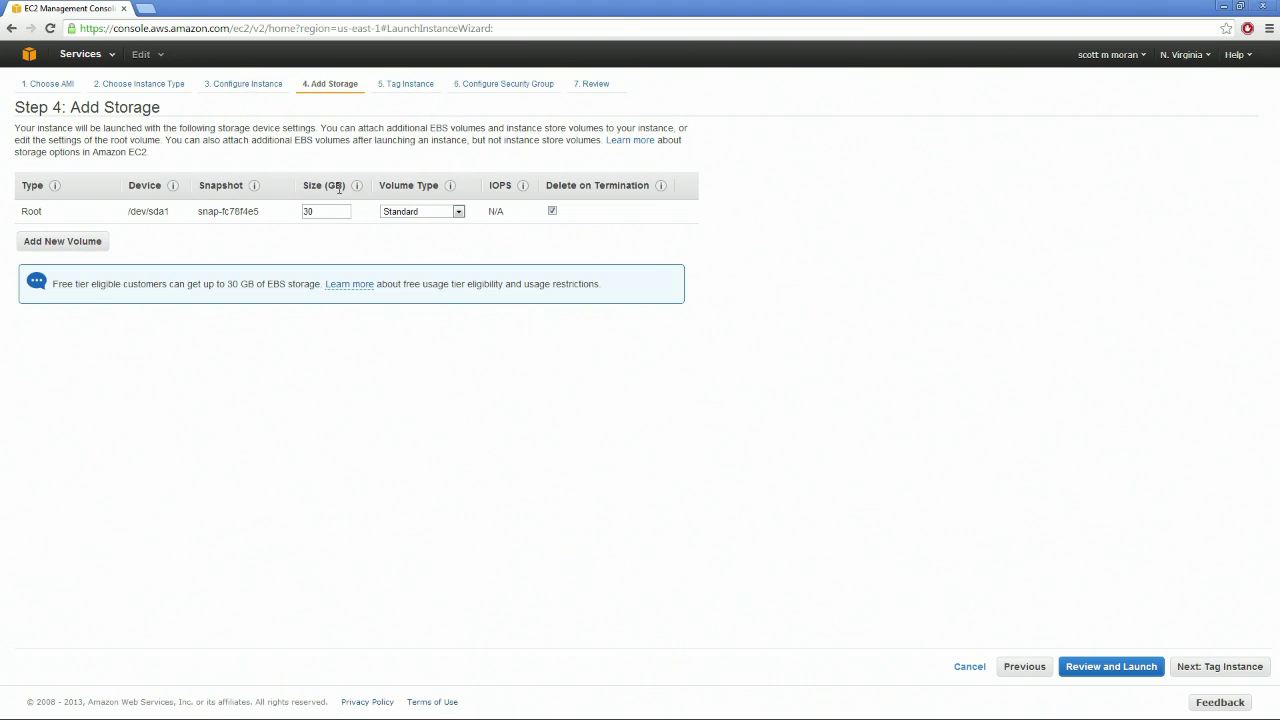
pyautogui.click(1219, 667)
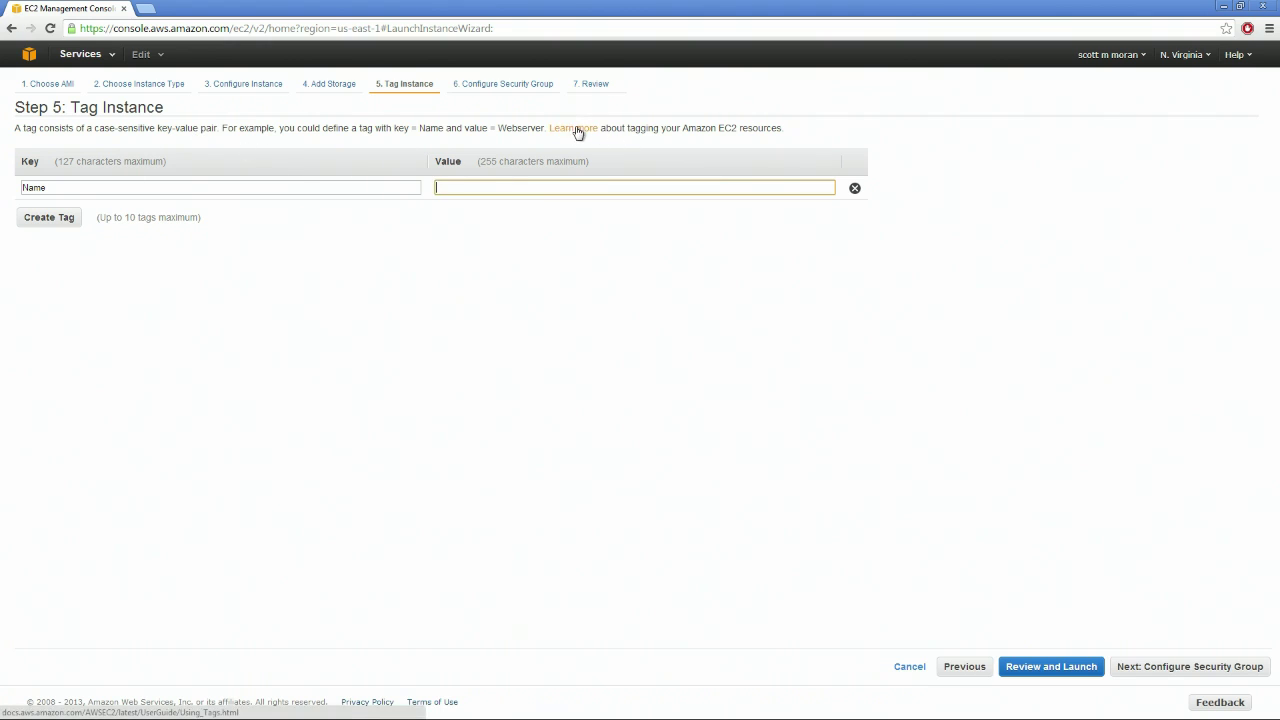
pyautogui.click(1206, 668)
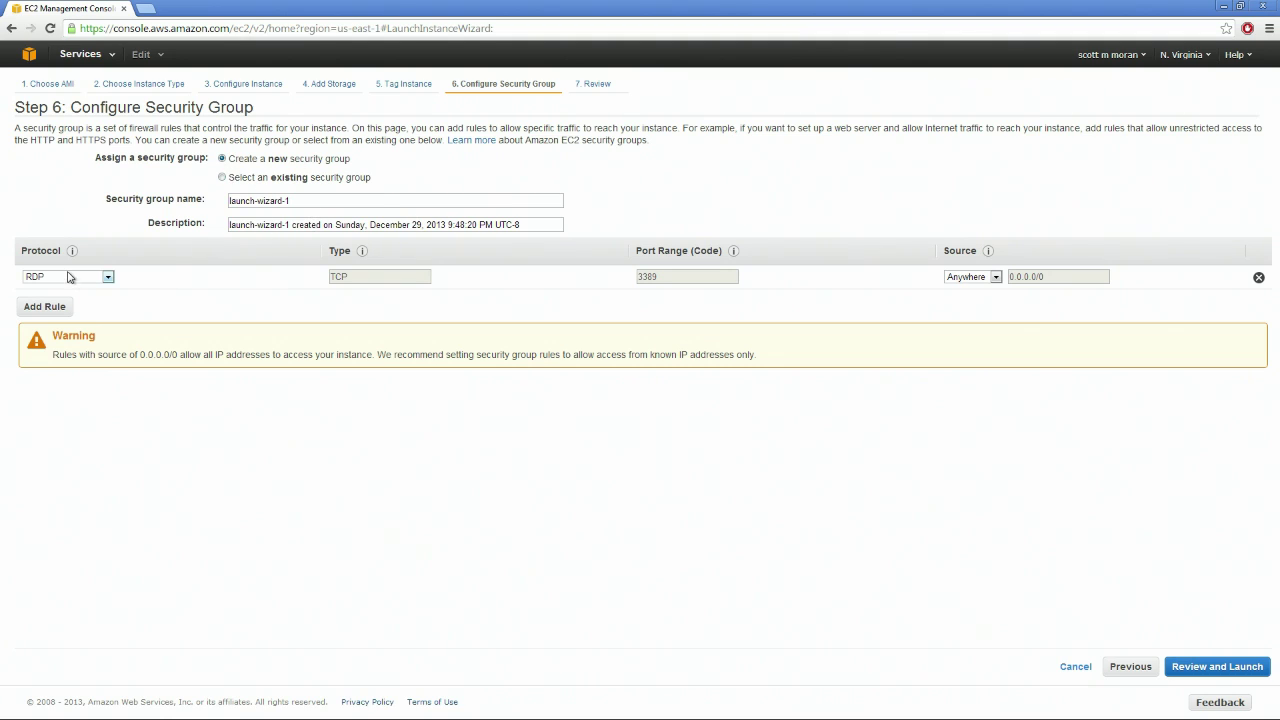
# Keep launch-wizard-1's RDP rule on TCP 3389 open to source Anywhere
pyautogui.click(108, 277)
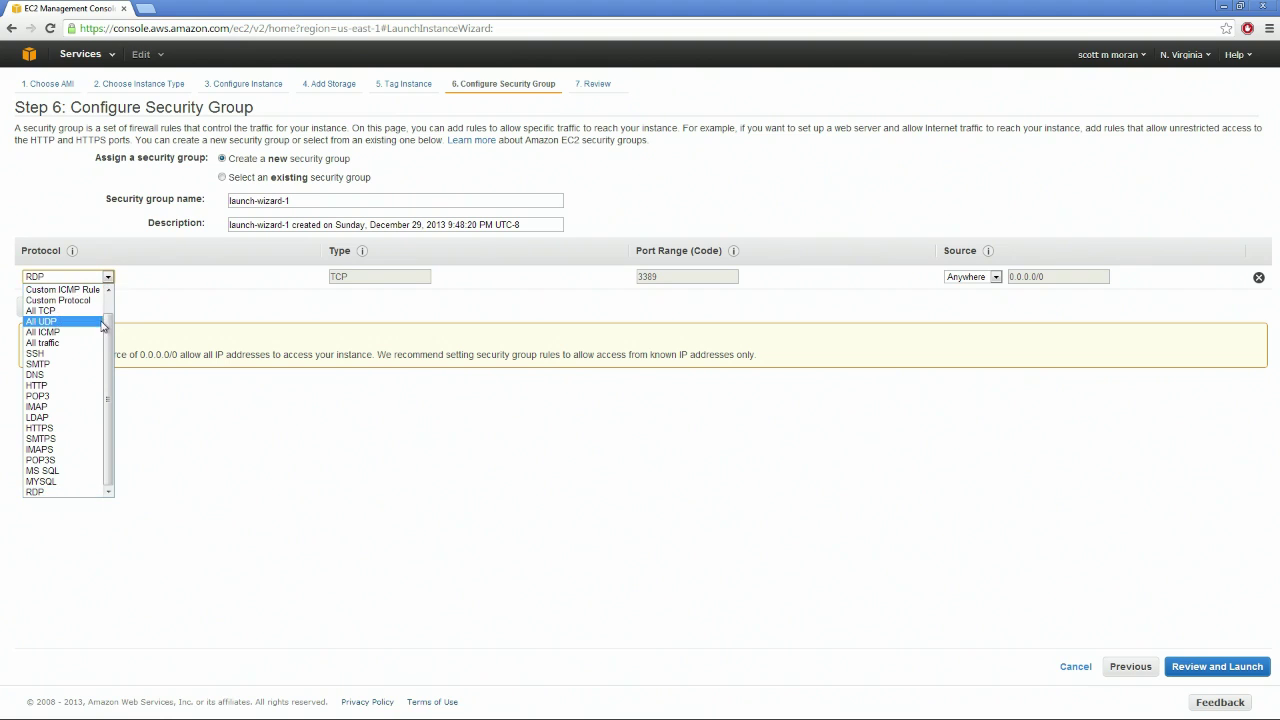
pyautogui.click(70, 492)
pyautogui.moveTo(72, 251)
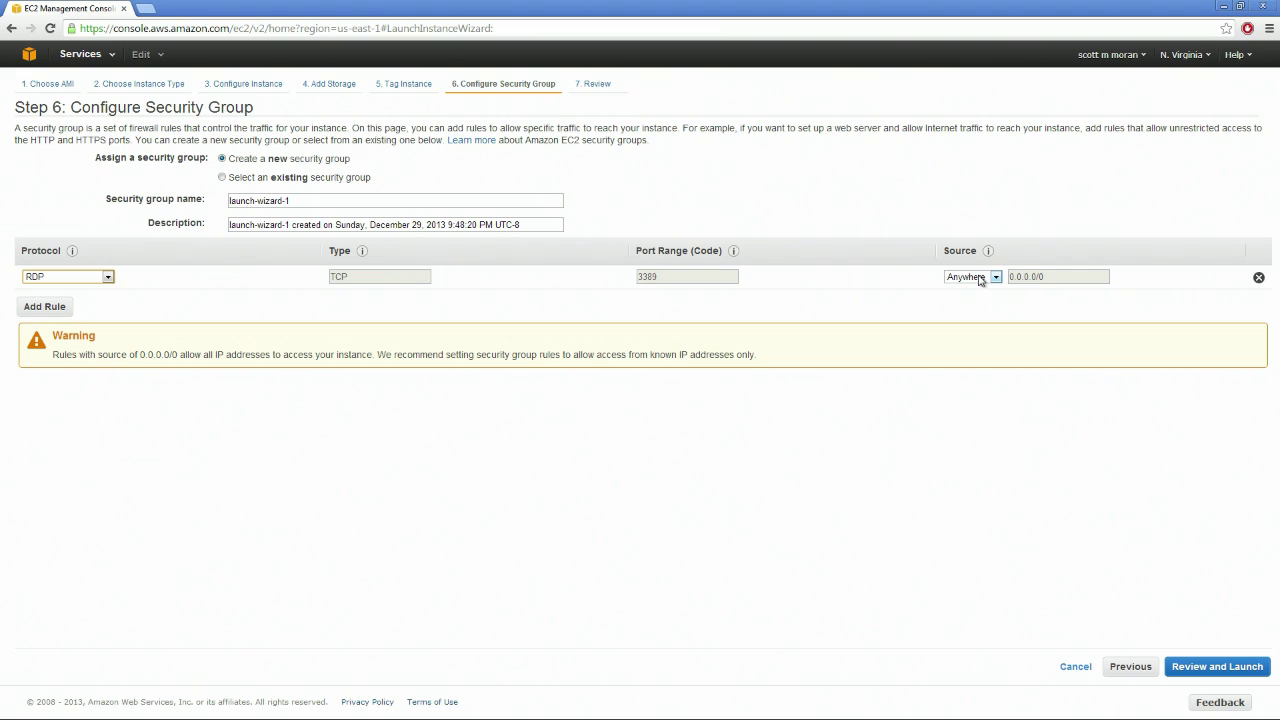
pyautogui.moveTo(988, 253)
# Review the launch, noting the warning that launch-wizard-1 is open to the world
pyautogui.click(1214, 674)
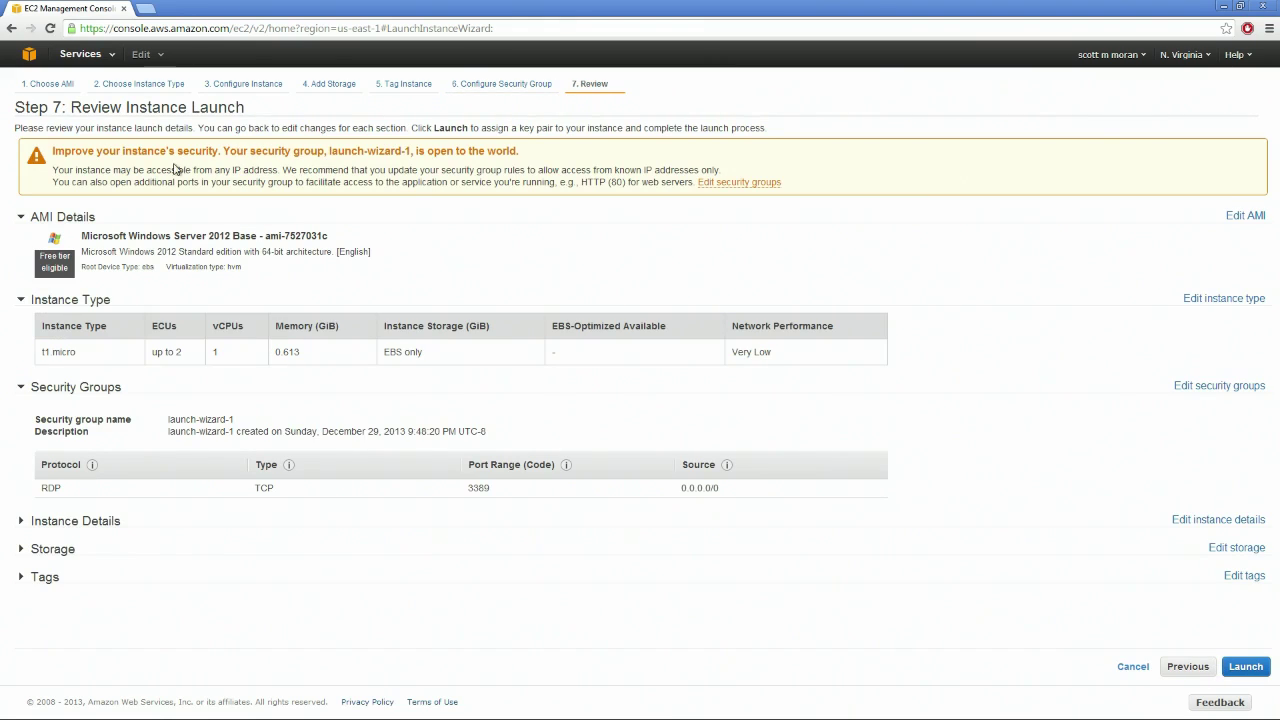
pyautogui.moveTo(44, 152); pyautogui.dragTo(568, 154)
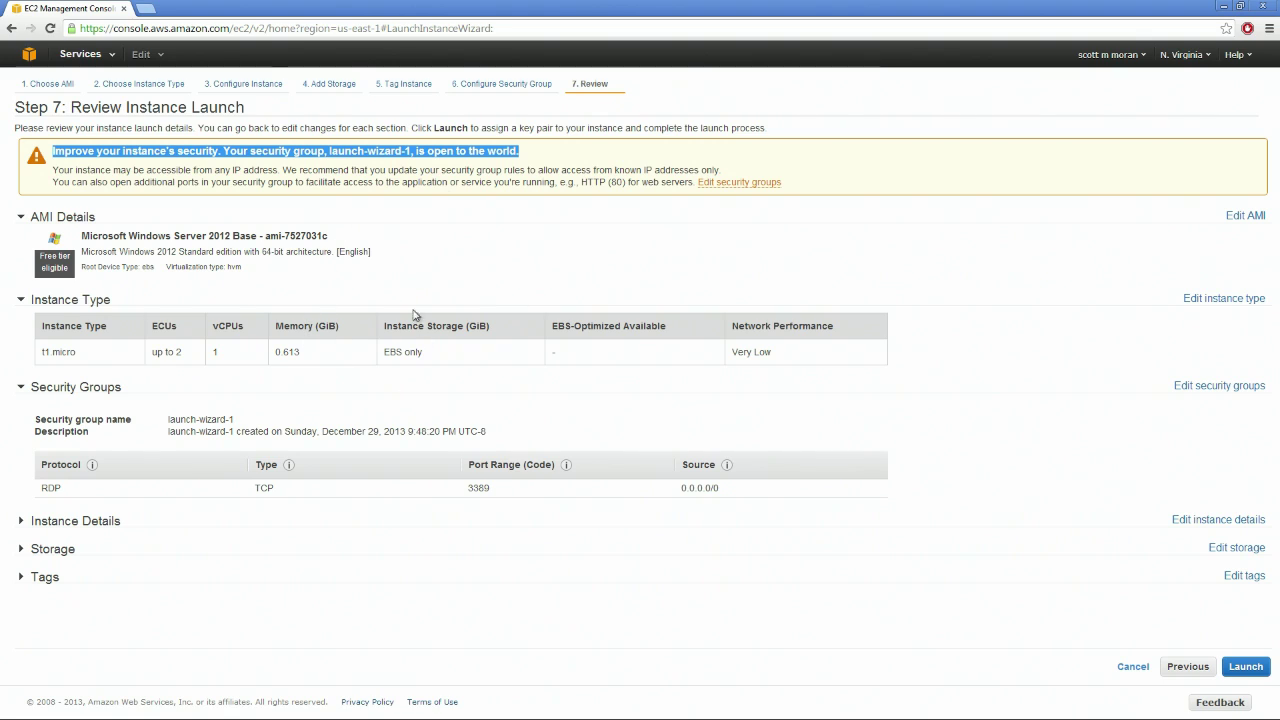
pyautogui.click(1245, 666)
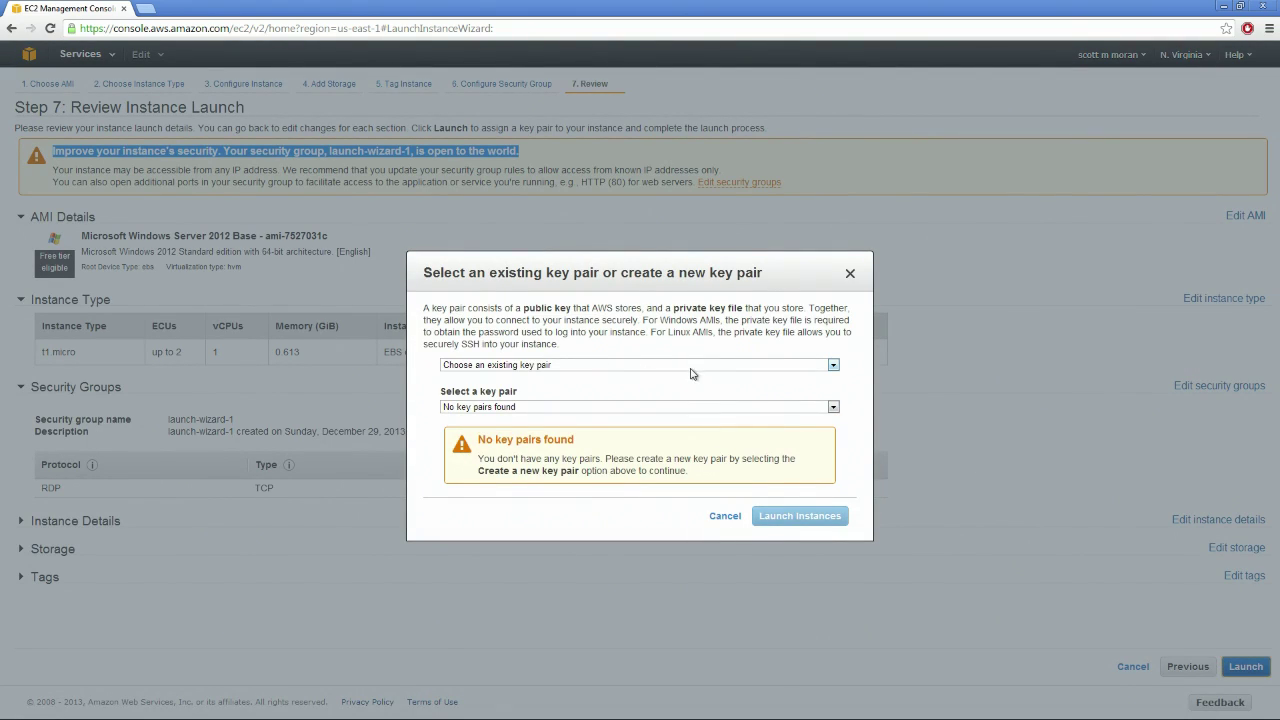
# Create a new key pair named 'password', download its .pem file, and launch the instance
pyautogui.click(834, 367)
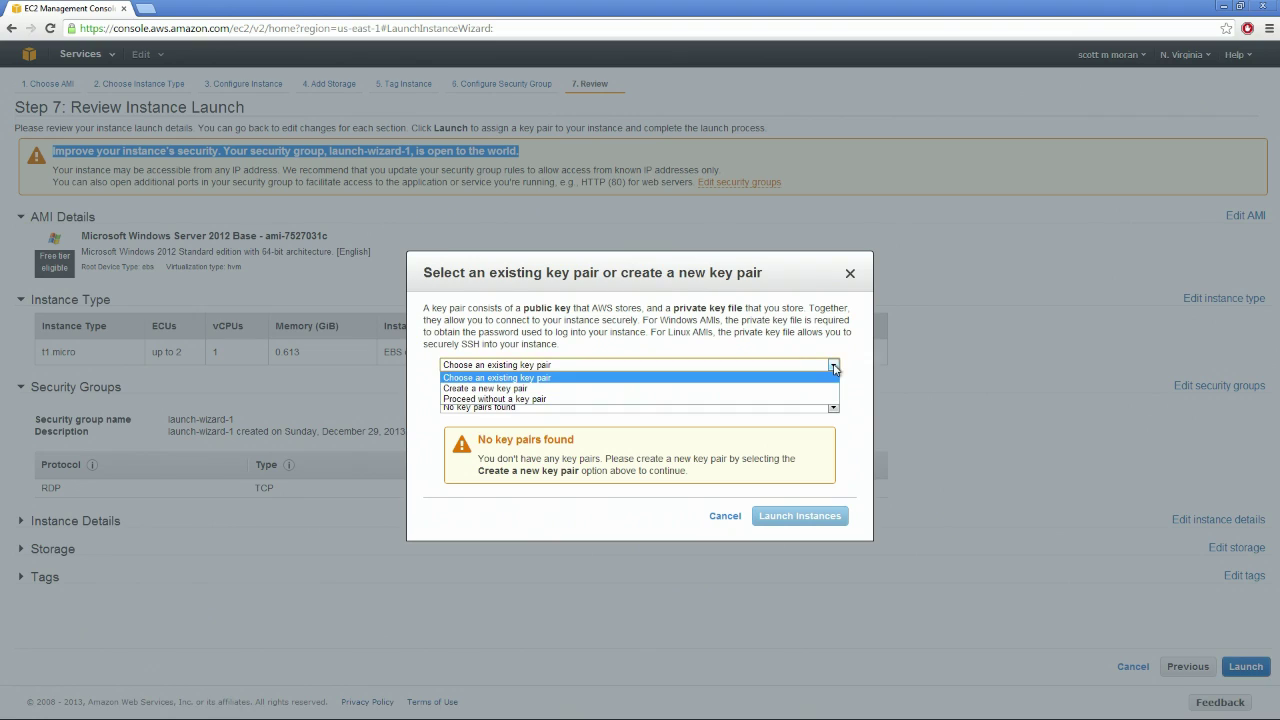
pyautogui.click(756, 389)
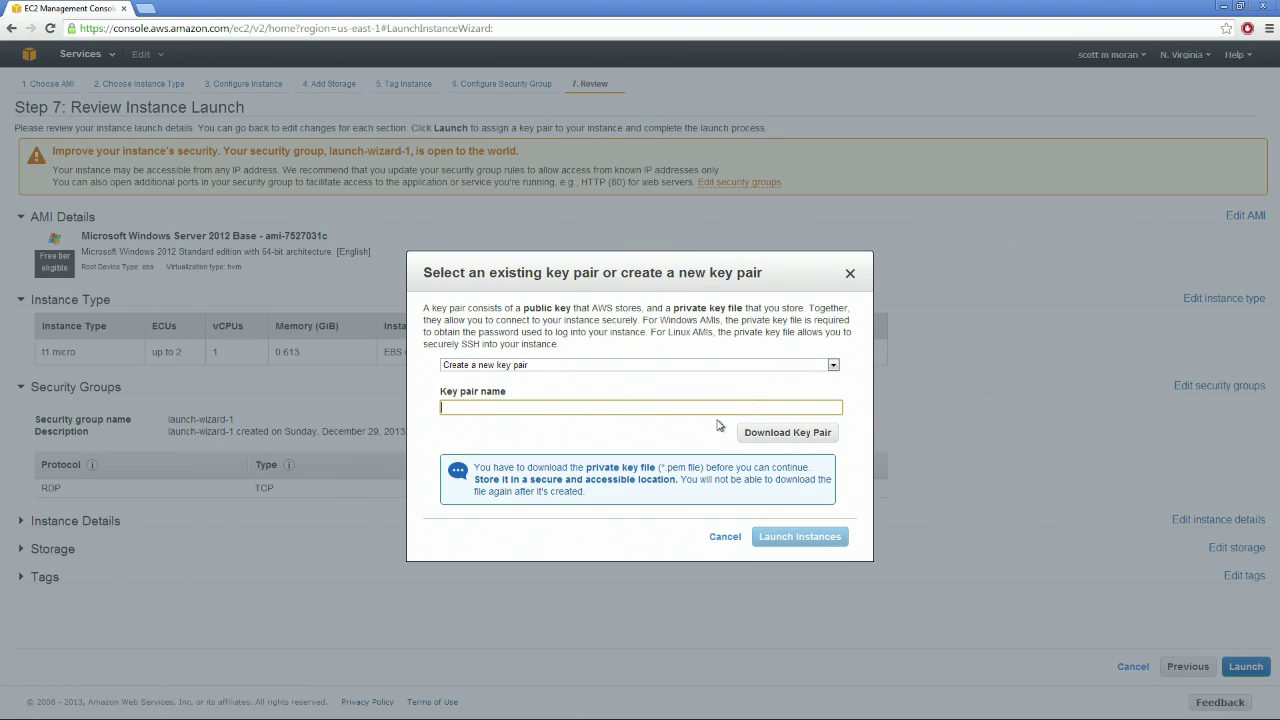
pyautogui.click(797, 437)
pyautogui.click(490, 407)
pyautogui.write('pass')
pyautogui.click(800, 441)
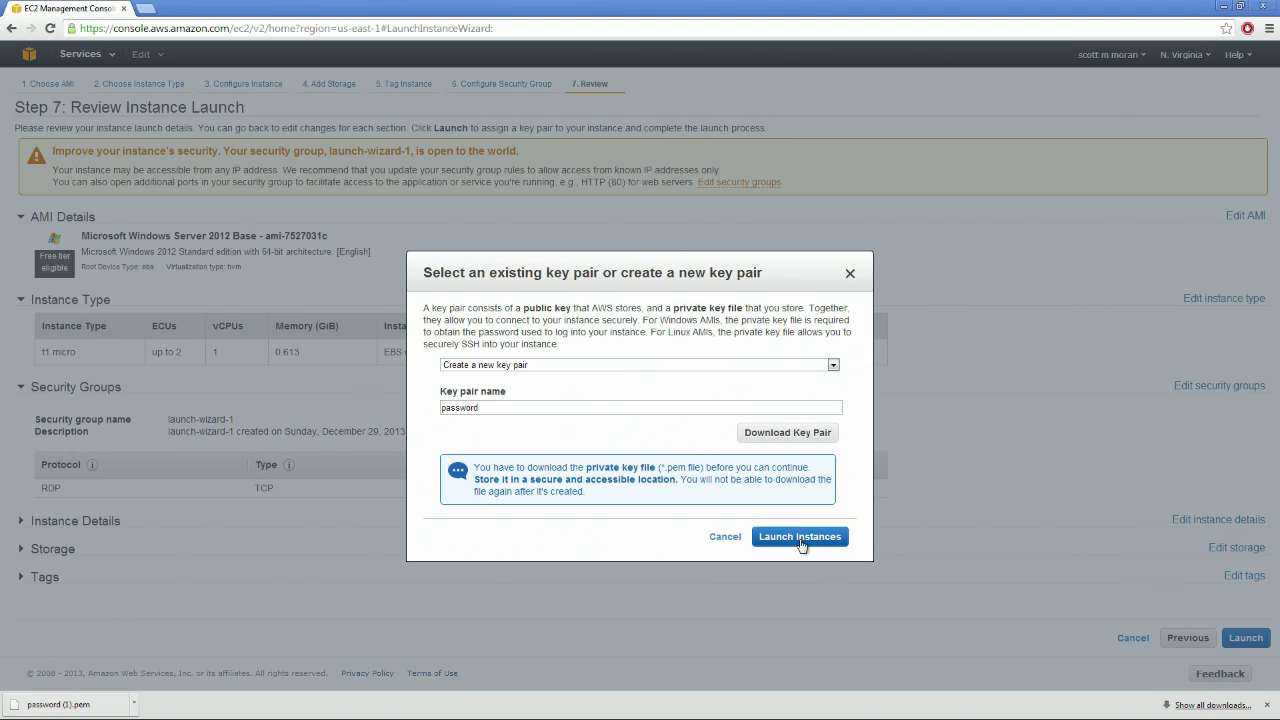
pyautogui.click(800, 538)
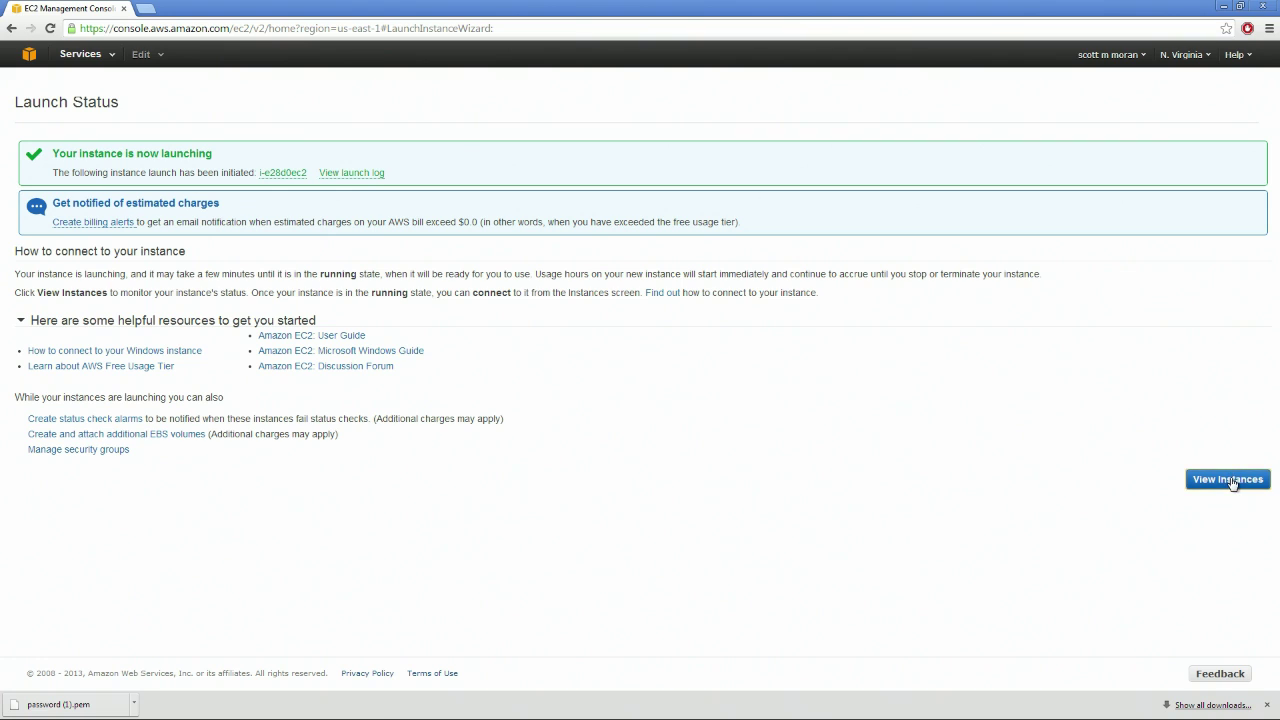
# View the instances list and watch the new t1.micro instance run with checks initializing
pyautogui.click(1230, 478)
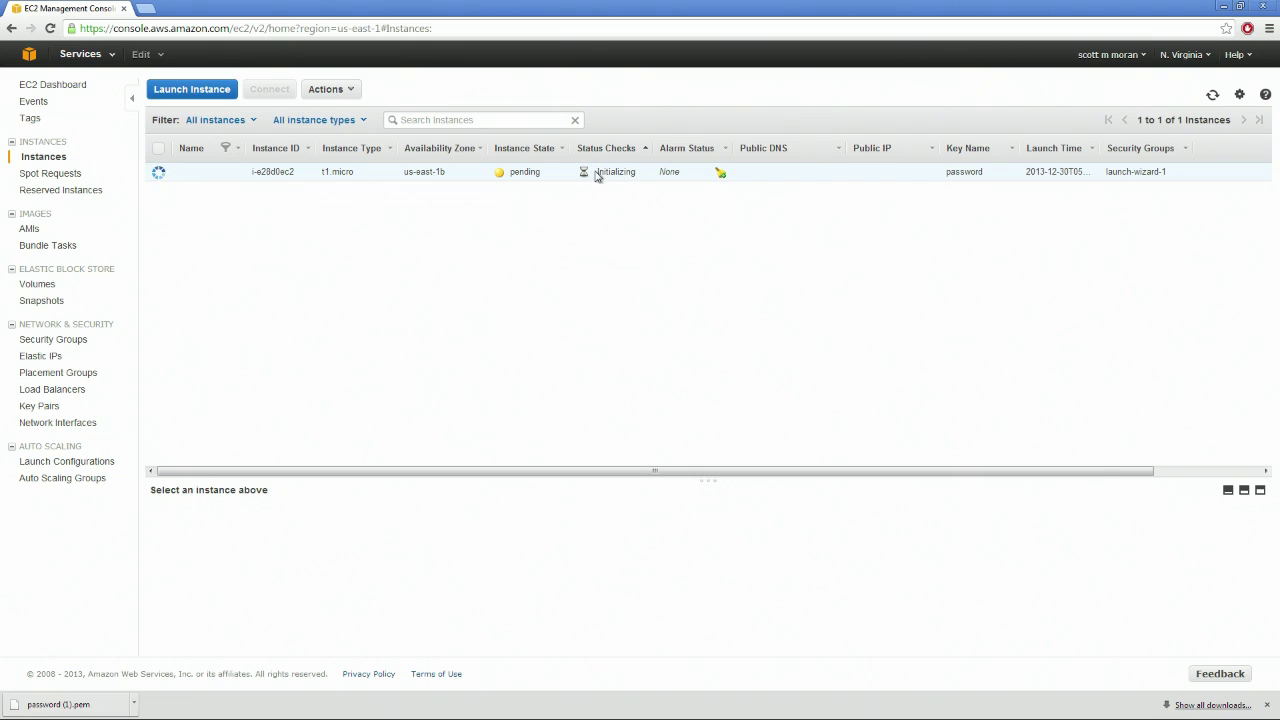
pyautogui.moveTo(598, 171); pyautogui.dragTo(642, 174)
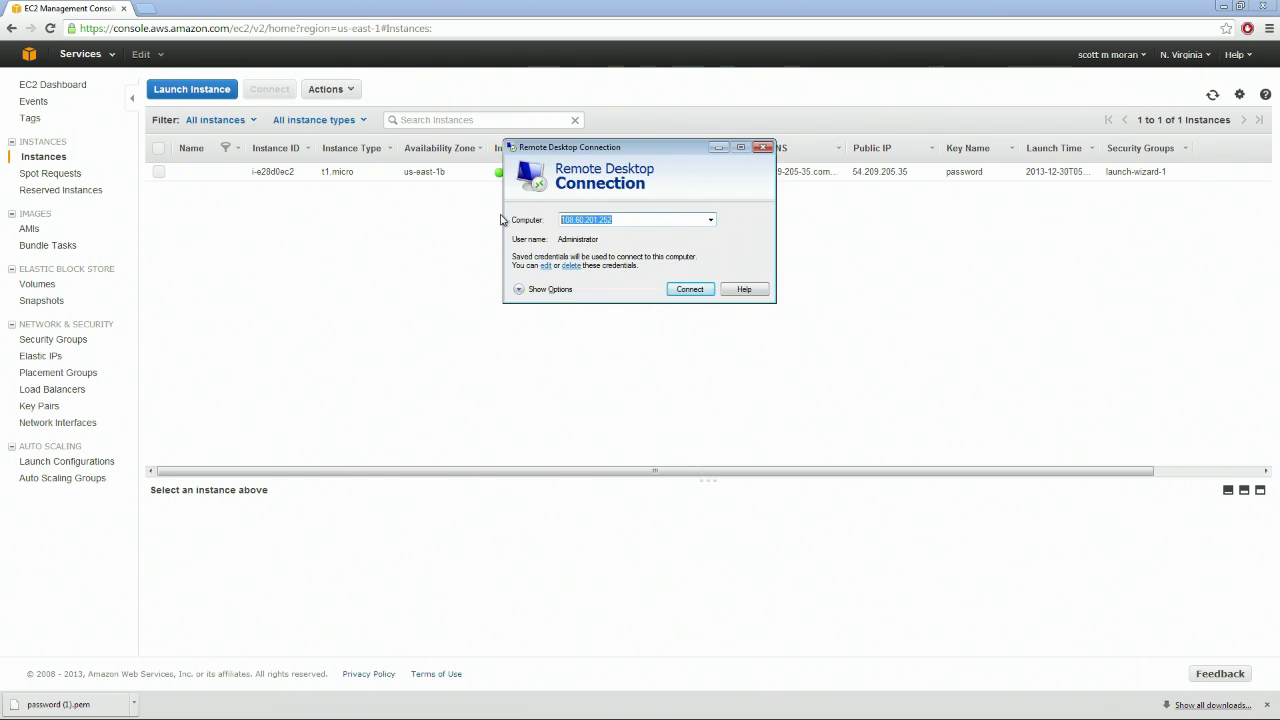
# Clear the Computer field in Remote Desktop Connection and bring the instances list forward
pyautogui.press('Delete')
pyautogui.moveTo(646, 148); pyautogui.dragTo(603, 218)
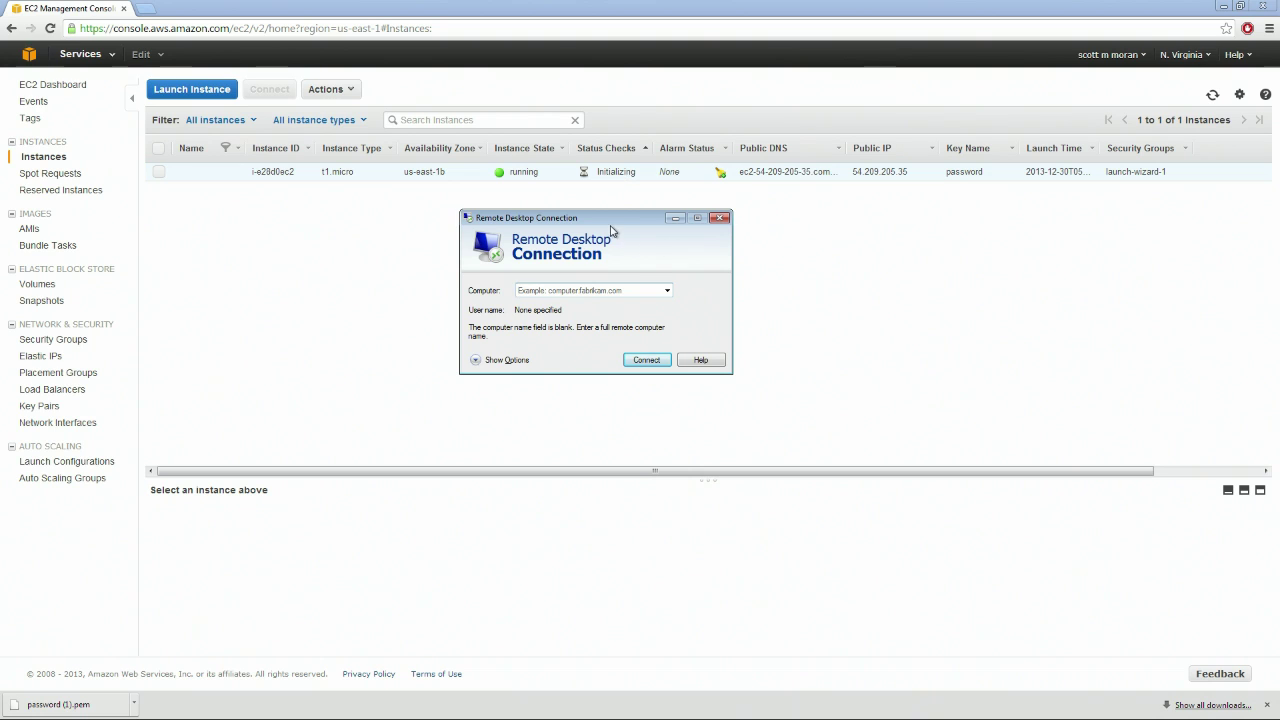
pyautogui.moveTo(604, 220); pyautogui.dragTo(746, 218)
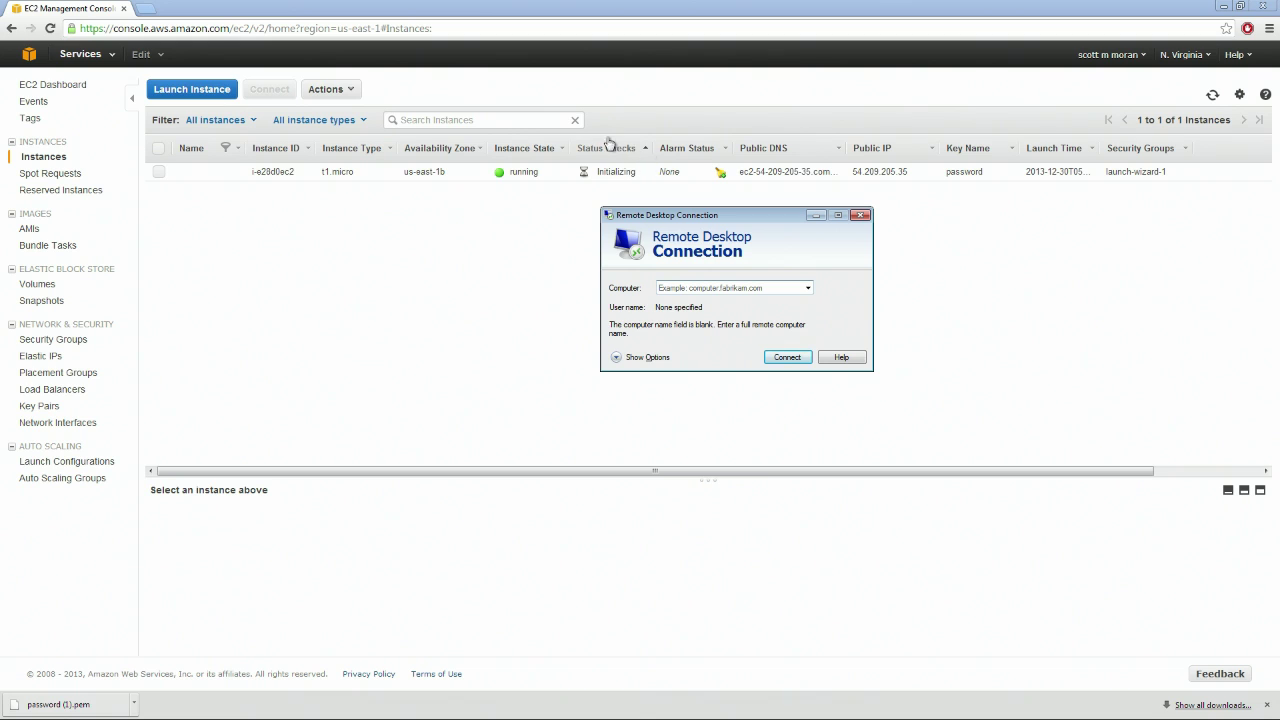
pyautogui.moveTo(636, 173); pyautogui.dragTo(597, 172)
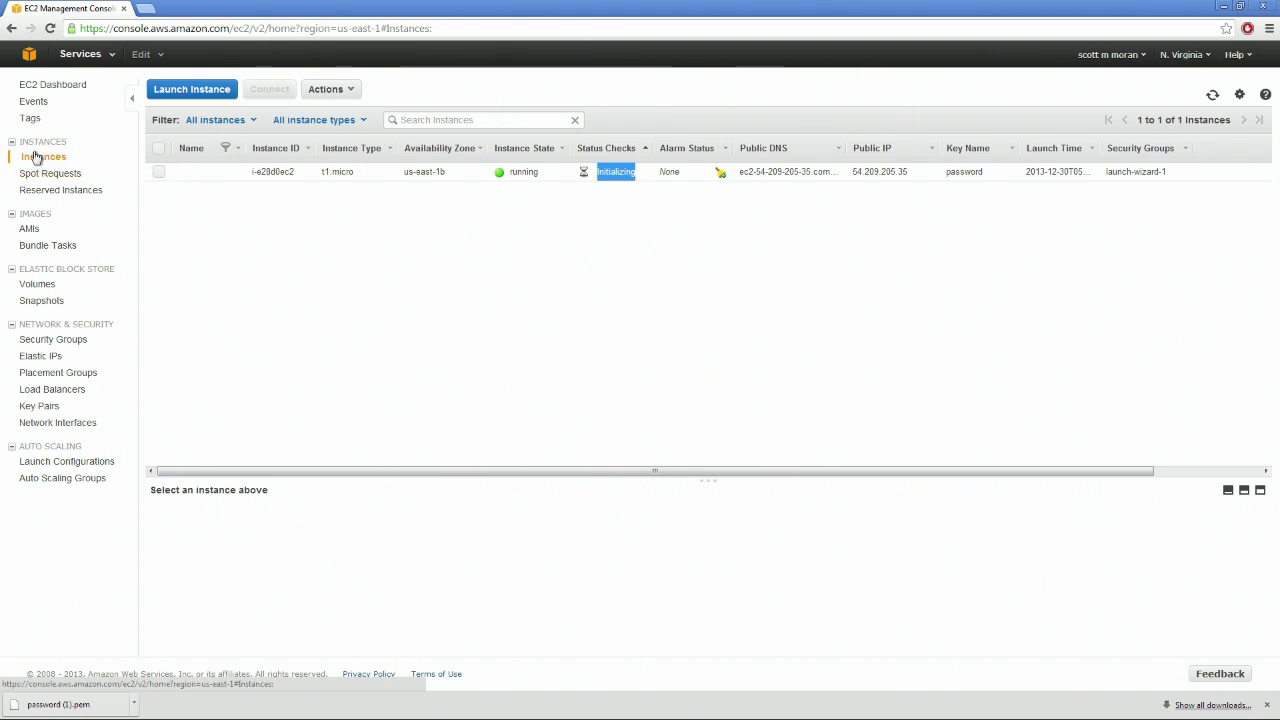
# Go to Spot Requests, confirm none exist, and start a new spot instance request
pyautogui.click(60, 177)
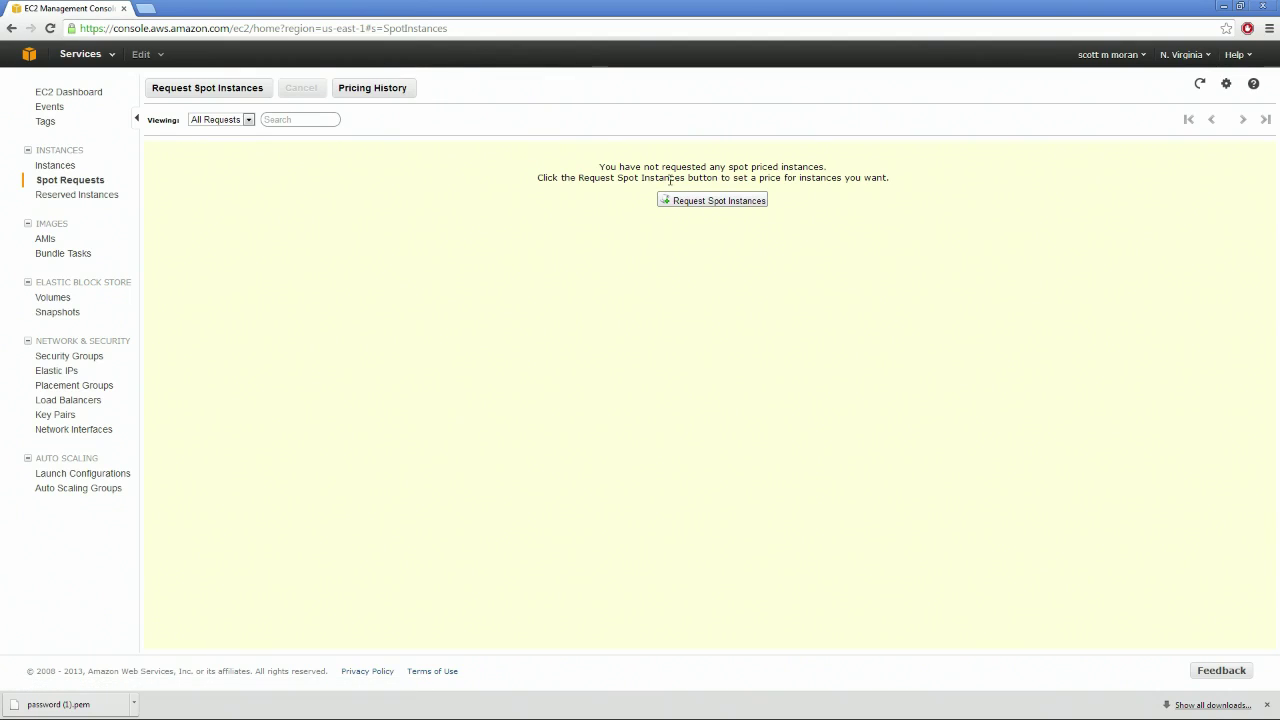
pyautogui.moveTo(607, 165); pyautogui.dragTo(828, 166)
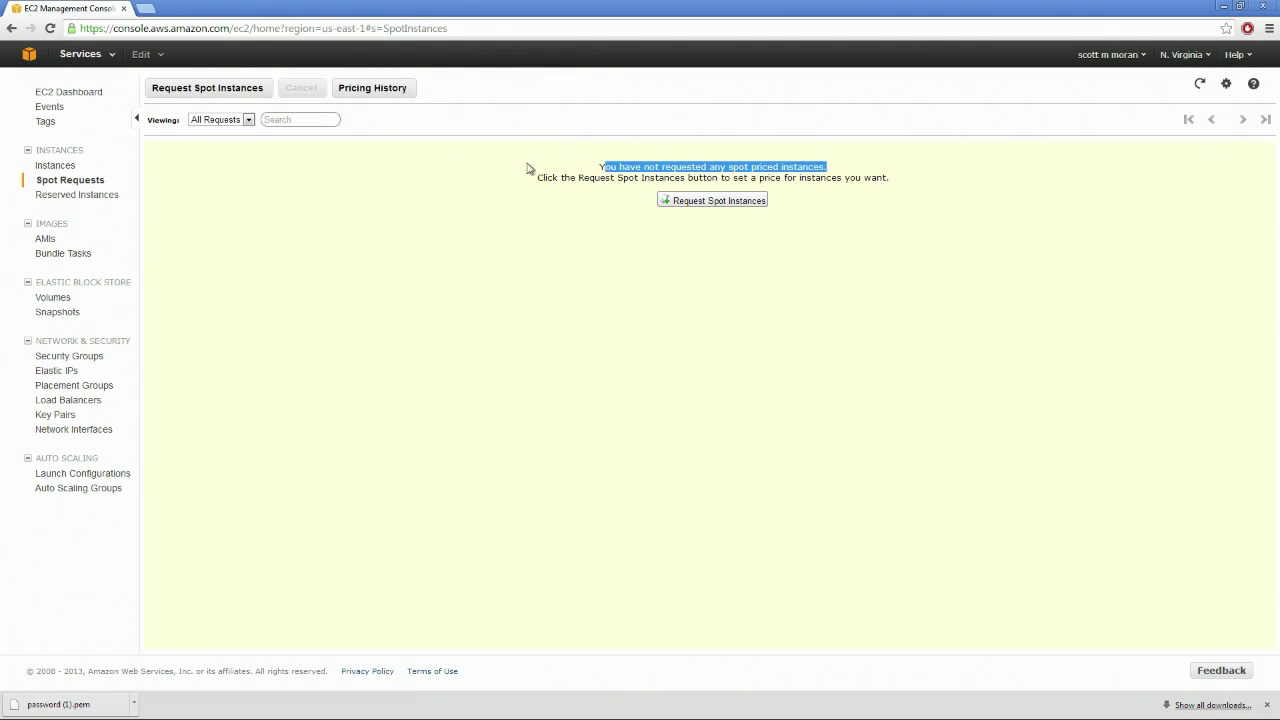
pyautogui.click(716, 201)
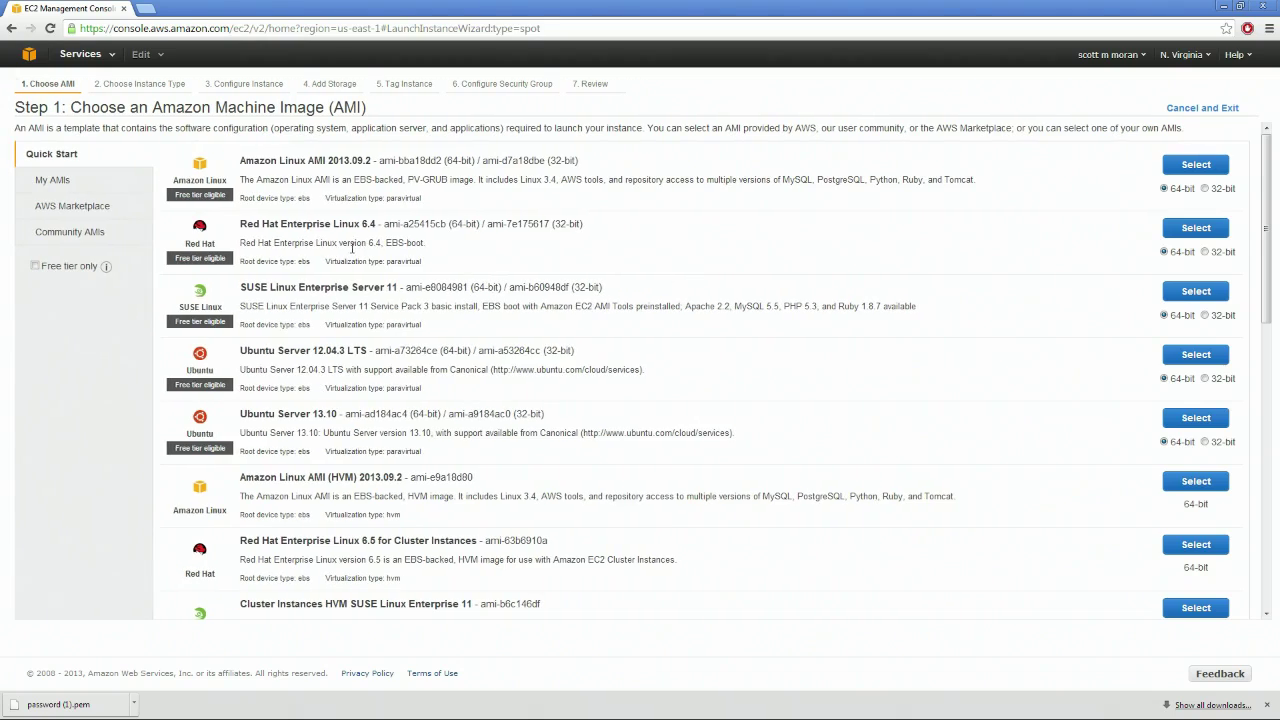
# Toggle the Free tier only filter on and off, scanning the Quick Start AMI list
pyautogui.click(35, 266)
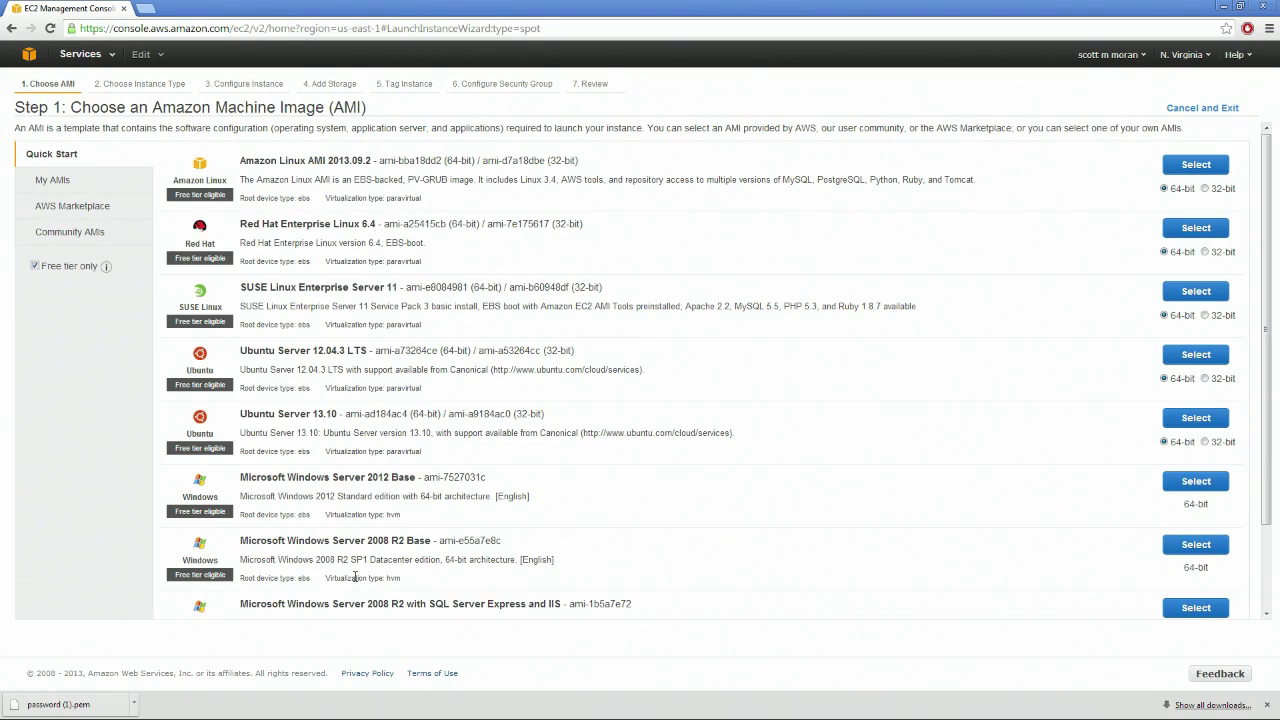
pyautogui.scroll(-1, 350, 262)
pyautogui.scroll(1, 443, 345)
pyautogui.scroll(-1, 366, 210)
pyautogui.scroll(1, 253, 408)
pyautogui.click(36, 266)
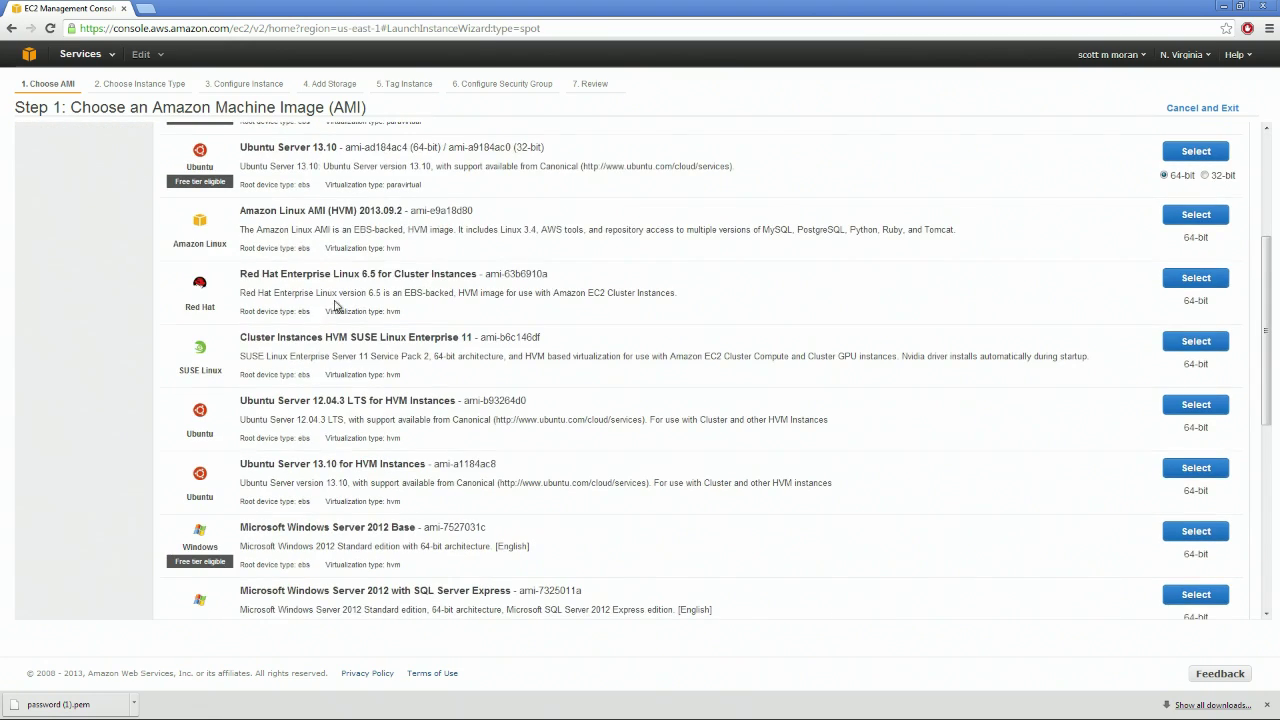
# Review the full AMI list, noting the SQL Server Web, SQL Server Standard and Ubuntu Server 12.04.3 LTS images
pyautogui.scroll(-5, 338, 300)
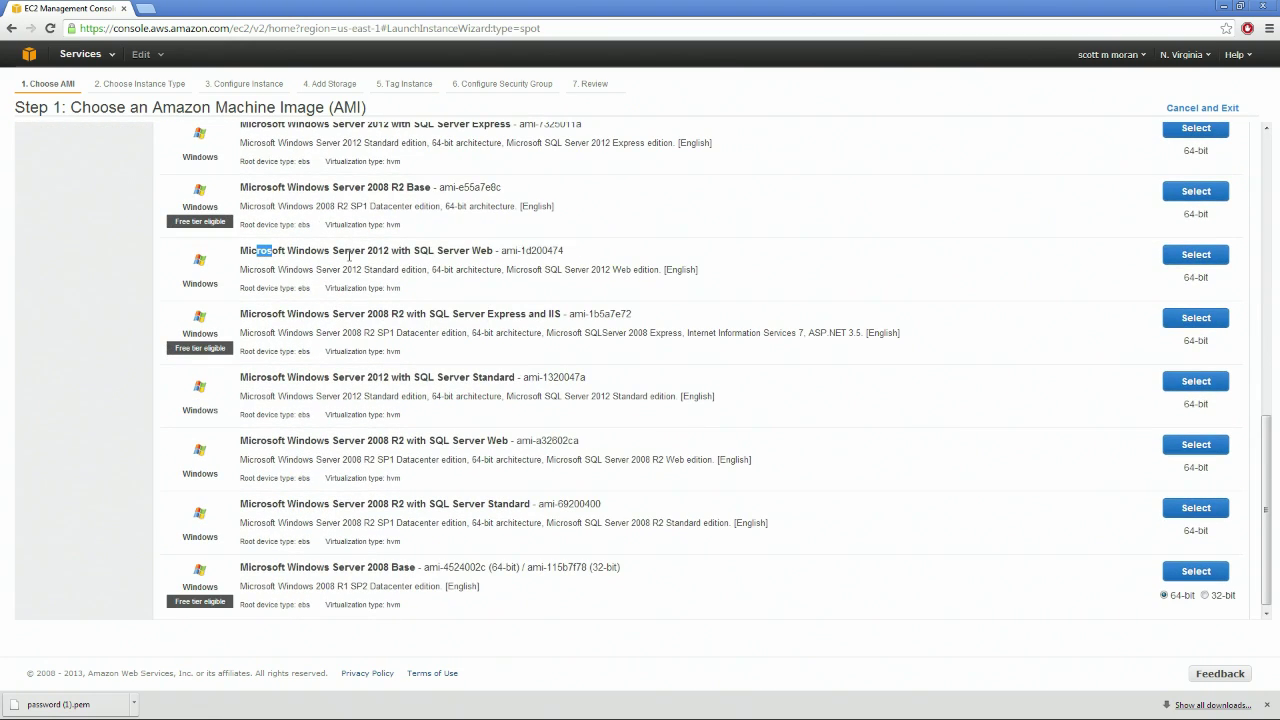
pyautogui.moveTo(349, 256); pyautogui.dragTo(528, 252)
pyautogui.moveTo(530, 378); pyautogui.dragTo(412, 378)
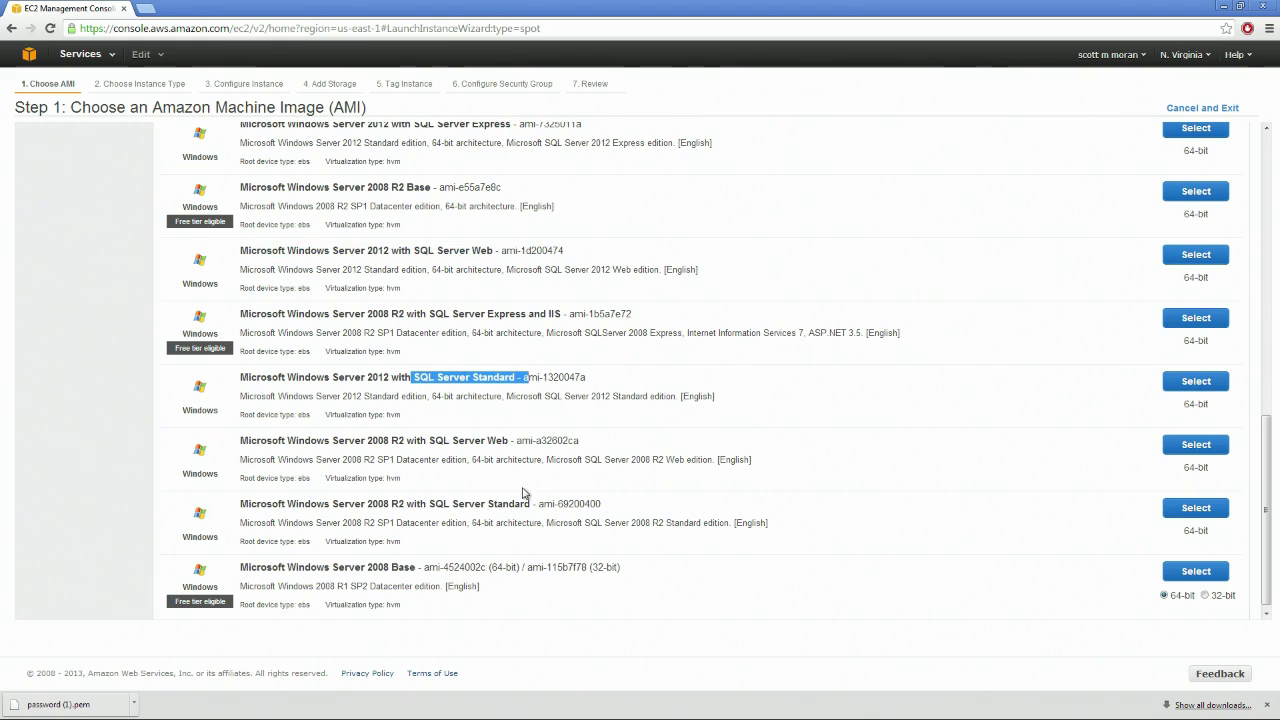
pyautogui.scroll(-1, 522, 492)
pyautogui.moveTo(387, 435); pyautogui.dragTo(428, 435)
pyautogui.scroll(5, 290, 373)
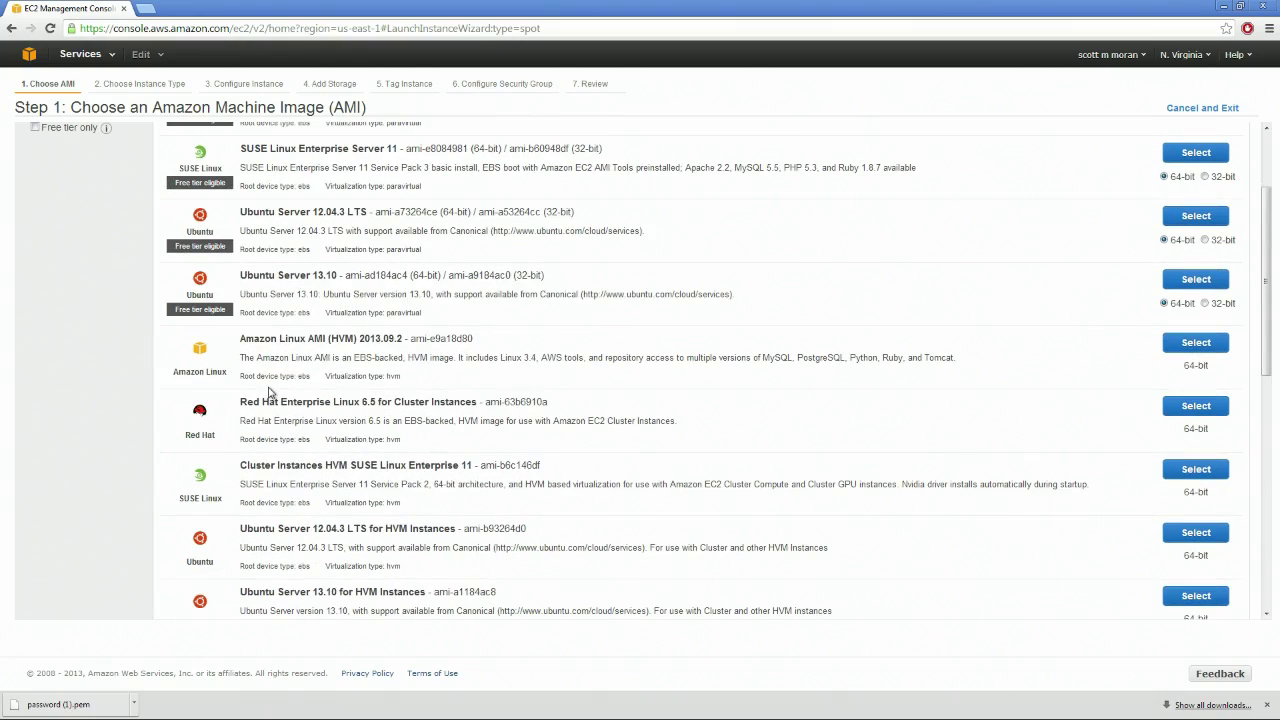
pyautogui.scroll(-2, 272, 389)
pyautogui.moveTo(229, 398); pyautogui.dragTo(587, 414)
pyautogui.scroll(5, 480, 418)
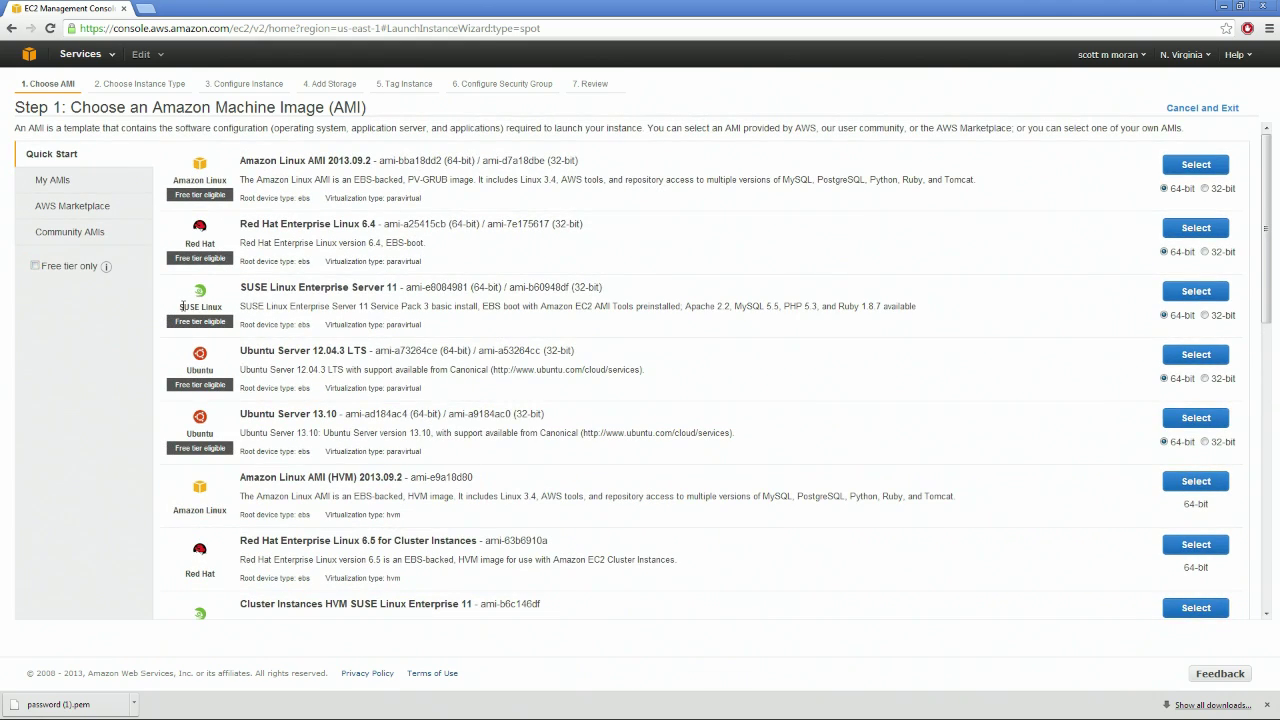
# Glance at My AMIs and AWS Marketplace, then return to Quick Start filtered to free-tier images
pyautogui.click(54, 181)
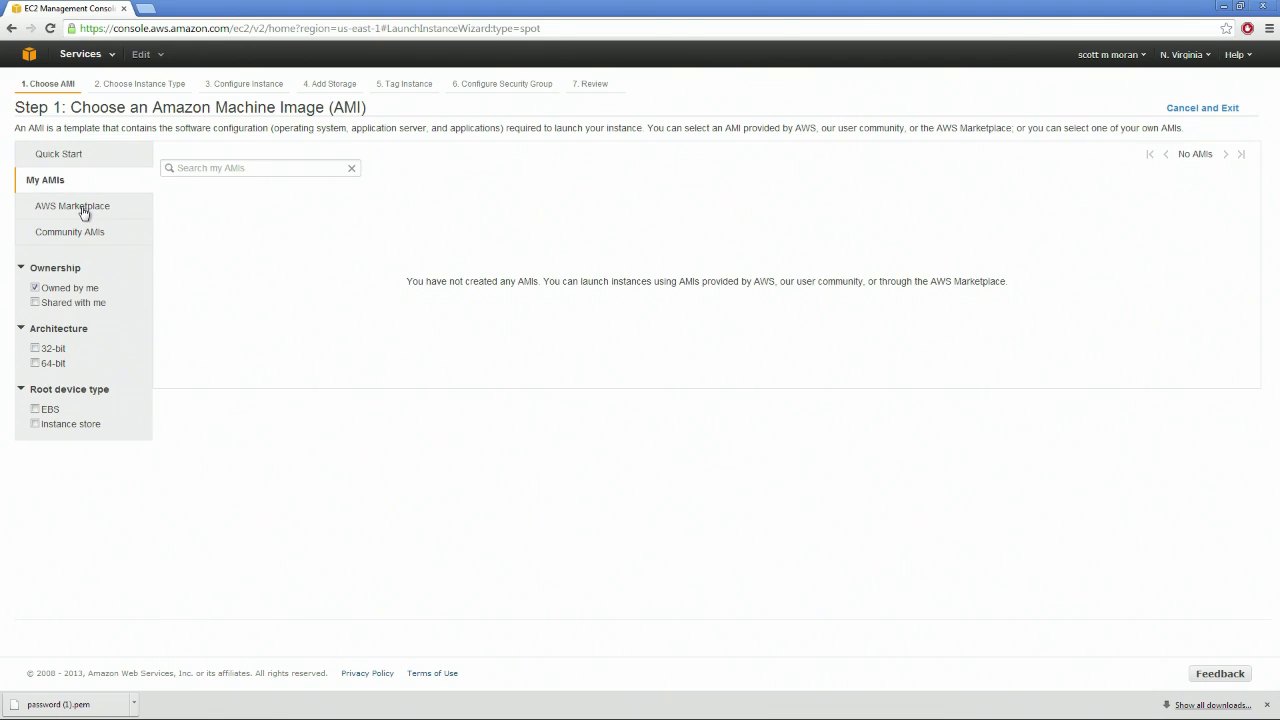
pyautogui.click(84, 212)
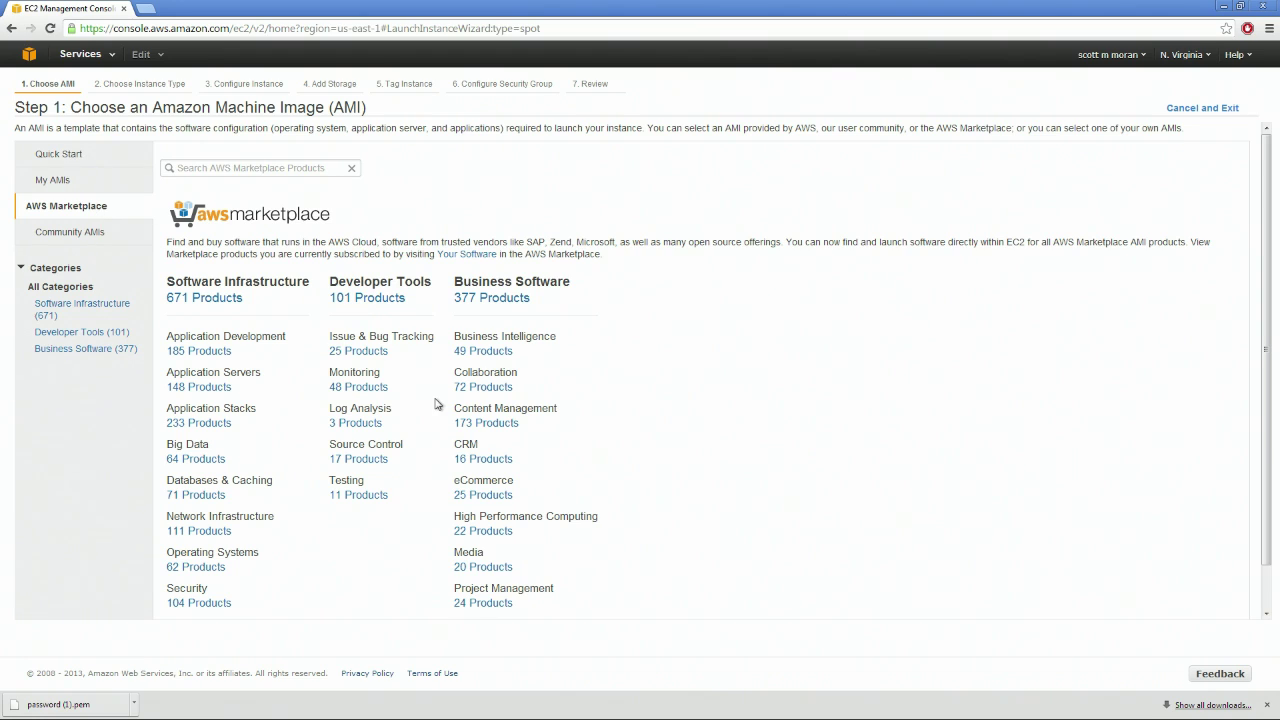
pyautogui.click(62, 160)
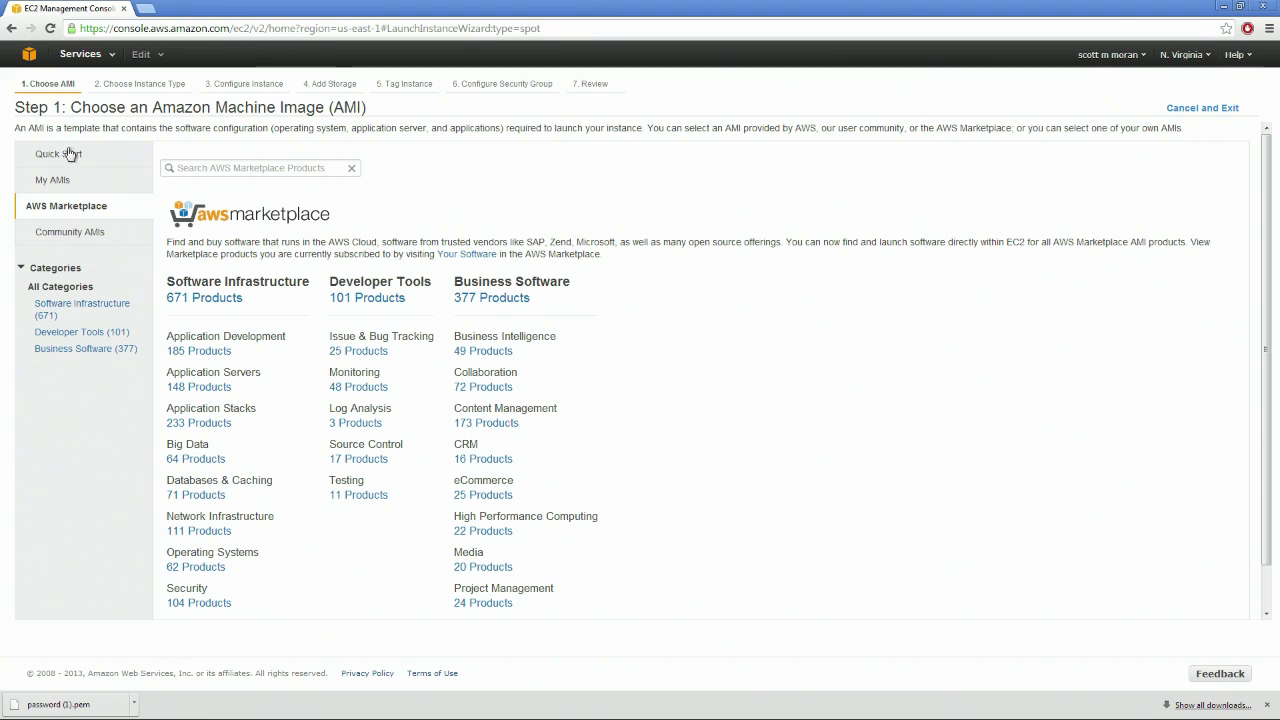
pyautogui.click(36, 268)
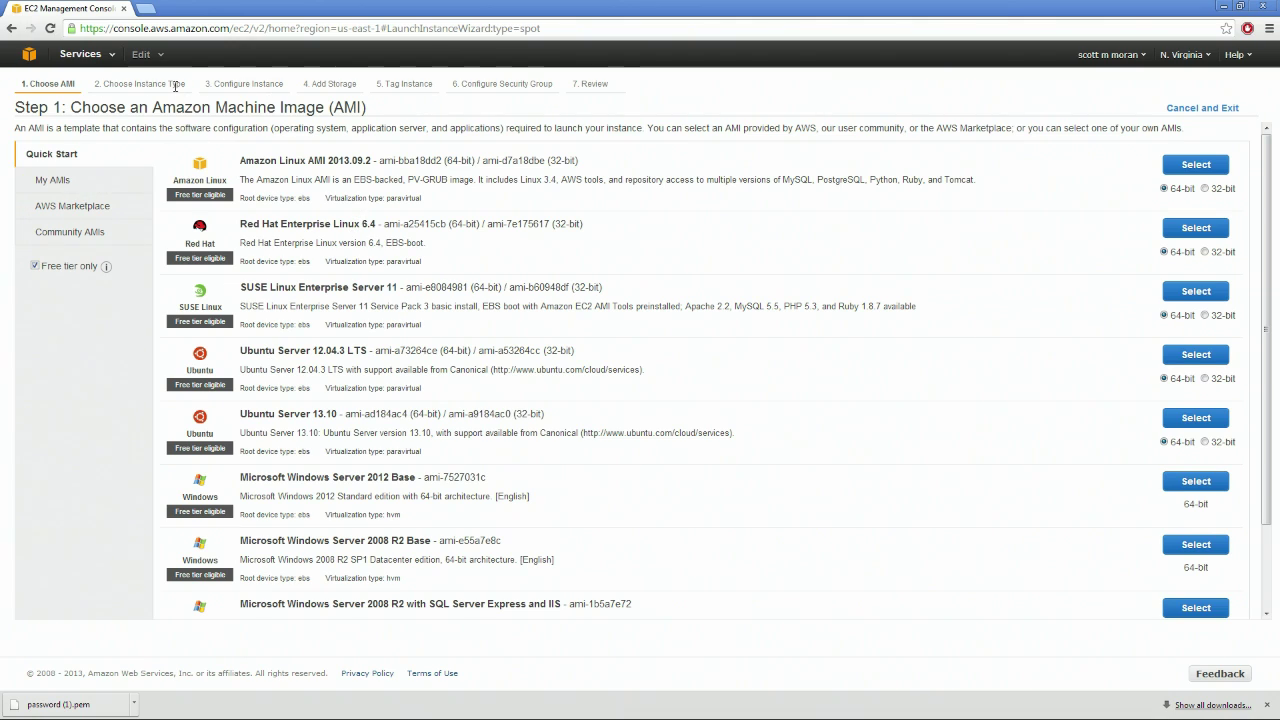
# Go via console home, EC2 dashboard, Events and Instances to the Volumes list with the 30 GiB volume
pyautogui.click(29, 56)
pyautogui.click(86, 55)
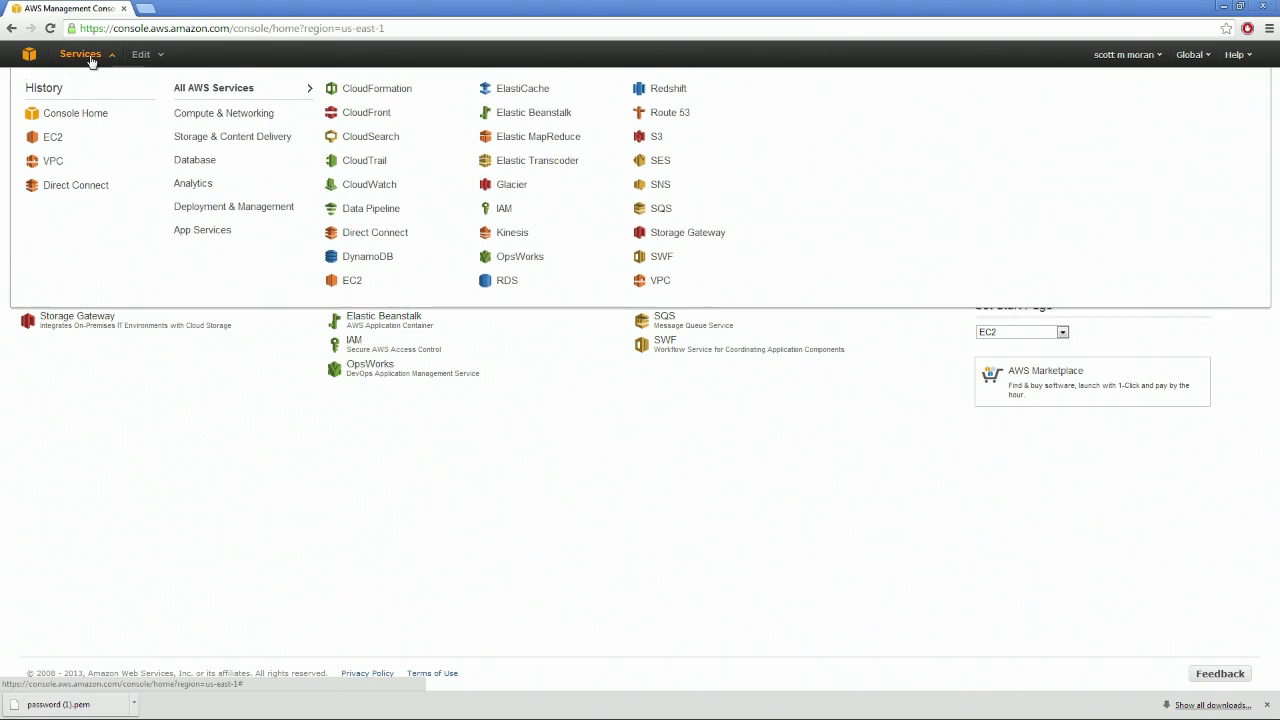
pyautogui.click(56, 142)
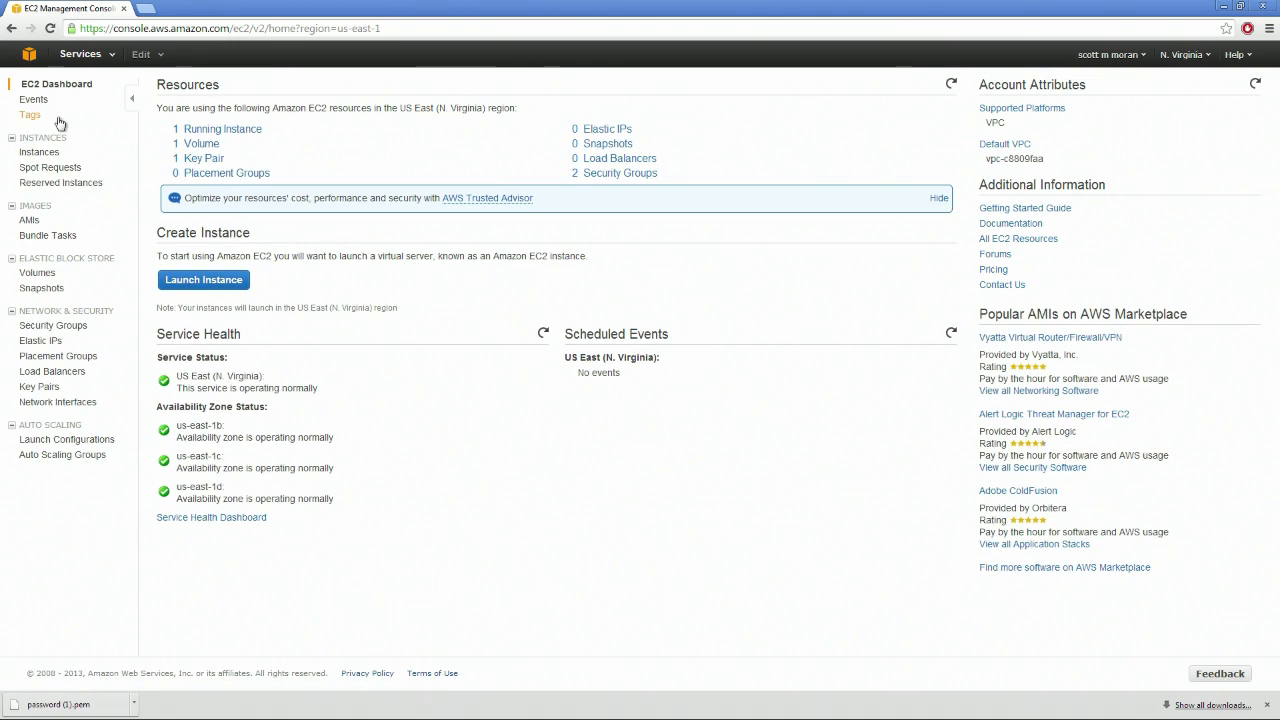
pyautogui.click(35, 101)
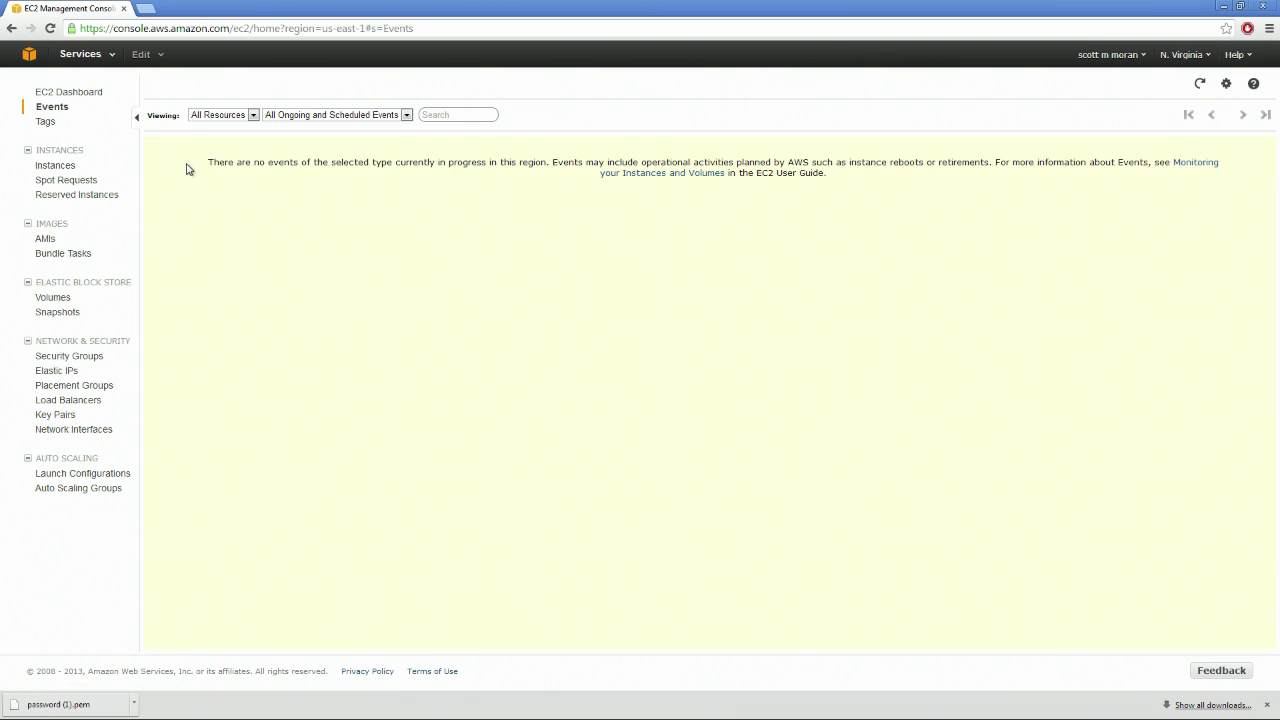
pyautogui.click(57, 166)
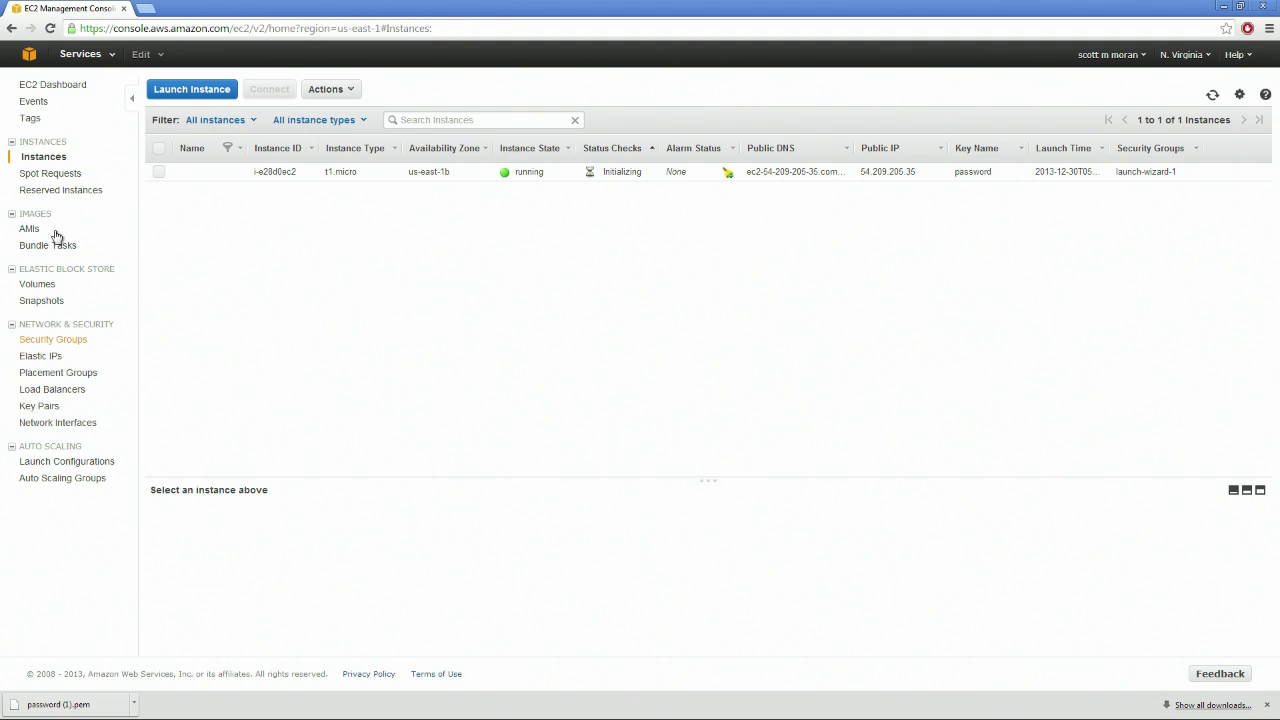
pyautogui.click(38, 290)
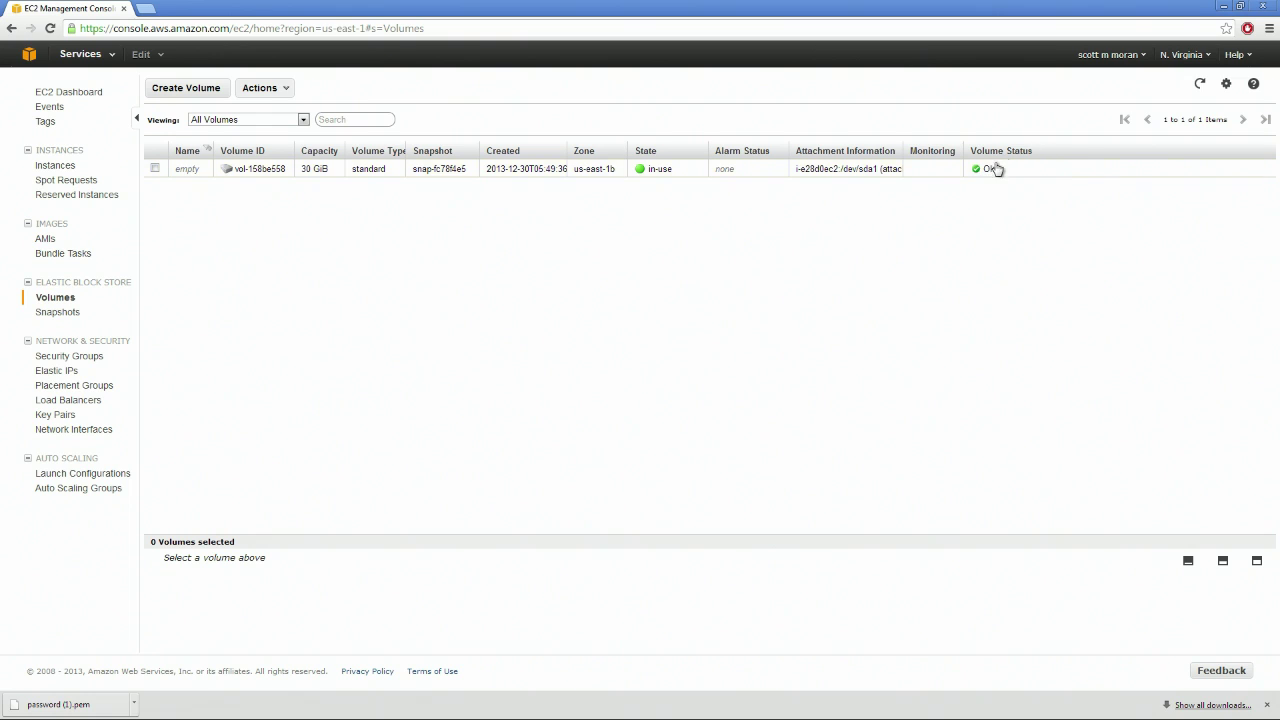
# Check the Snapshots, Security Groups, Elastic IPs and Placement Groups pages, then go back to Instances
pyautogui.click(60, 312)
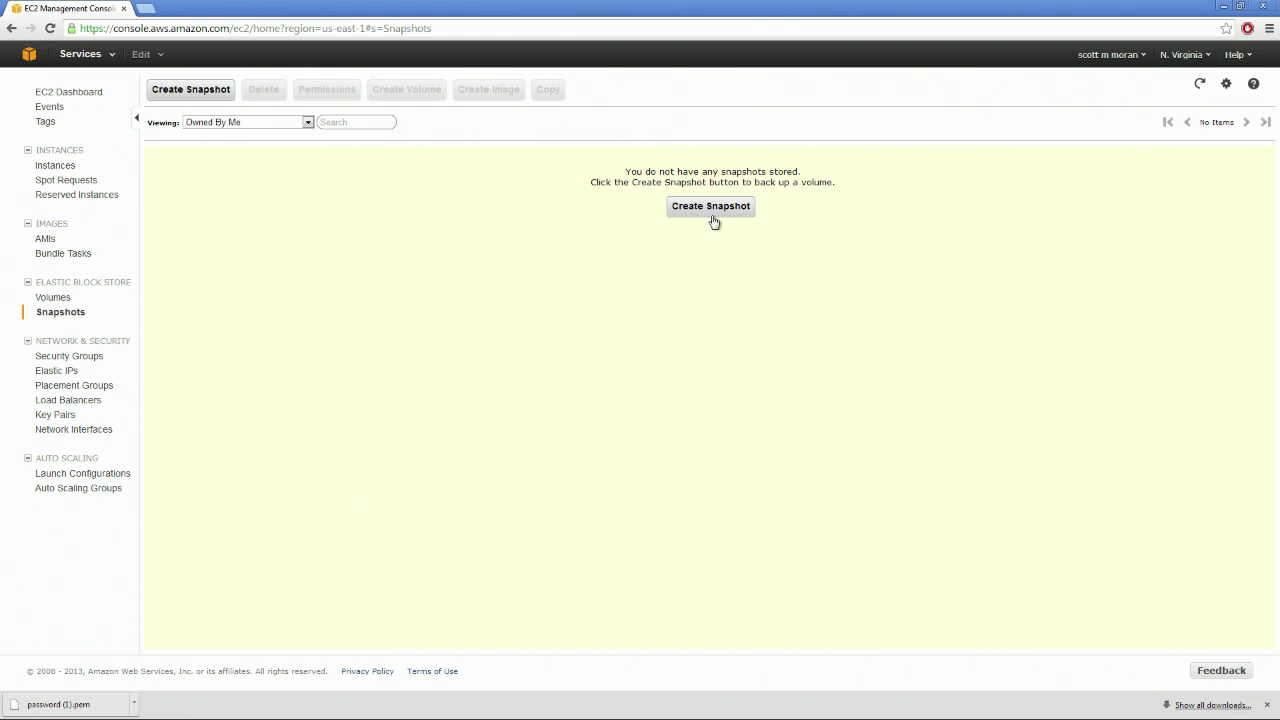
pyautogui.click(72, 358)
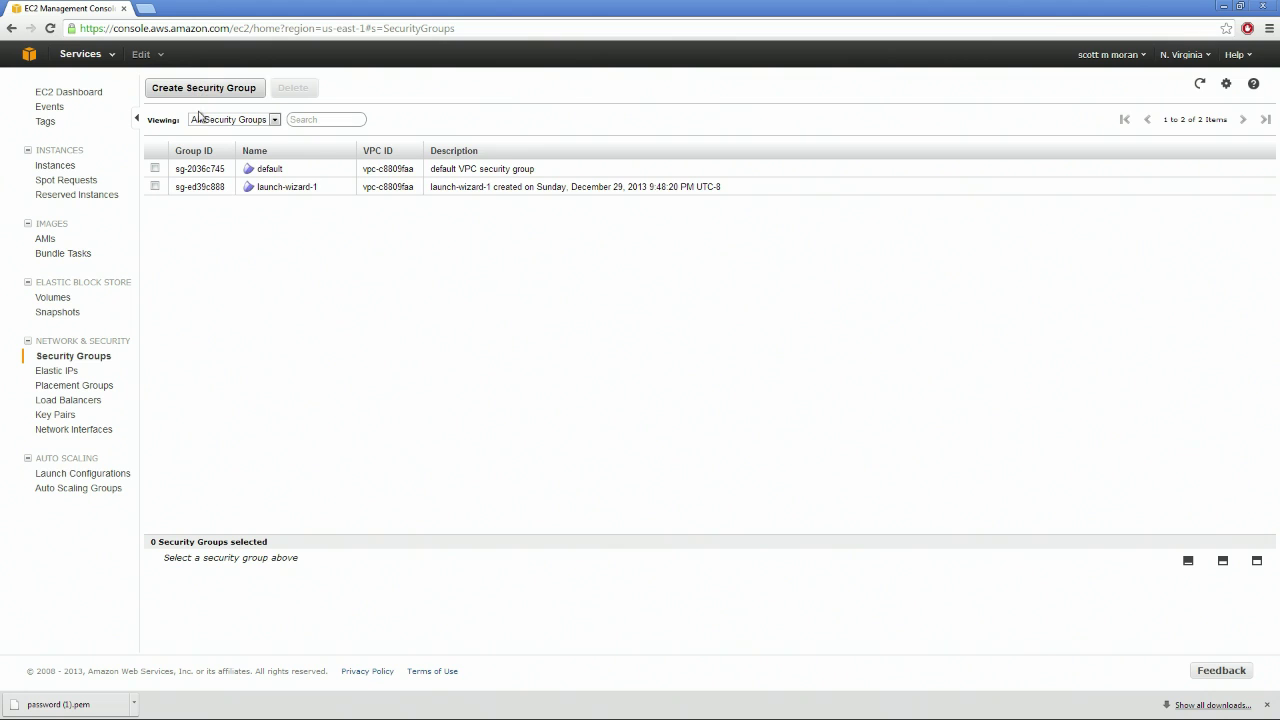
pyautogui.click(72, 372)
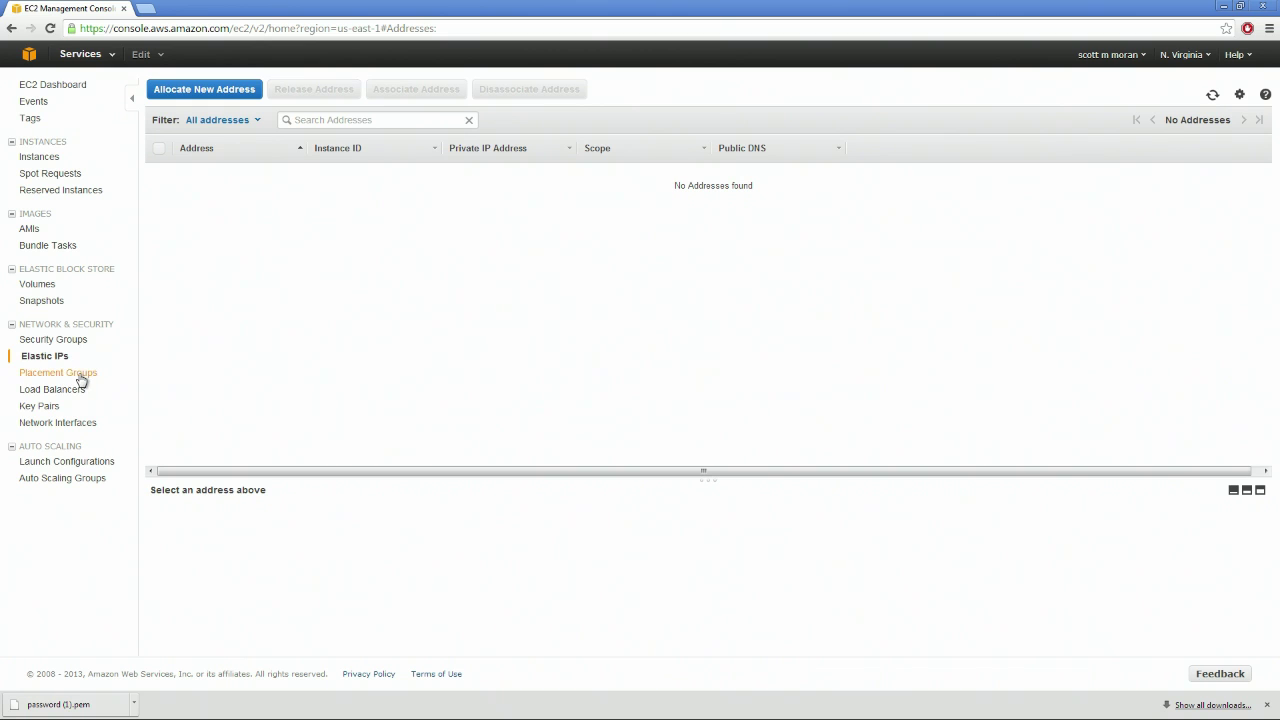
pyautogui.click(81, 379)
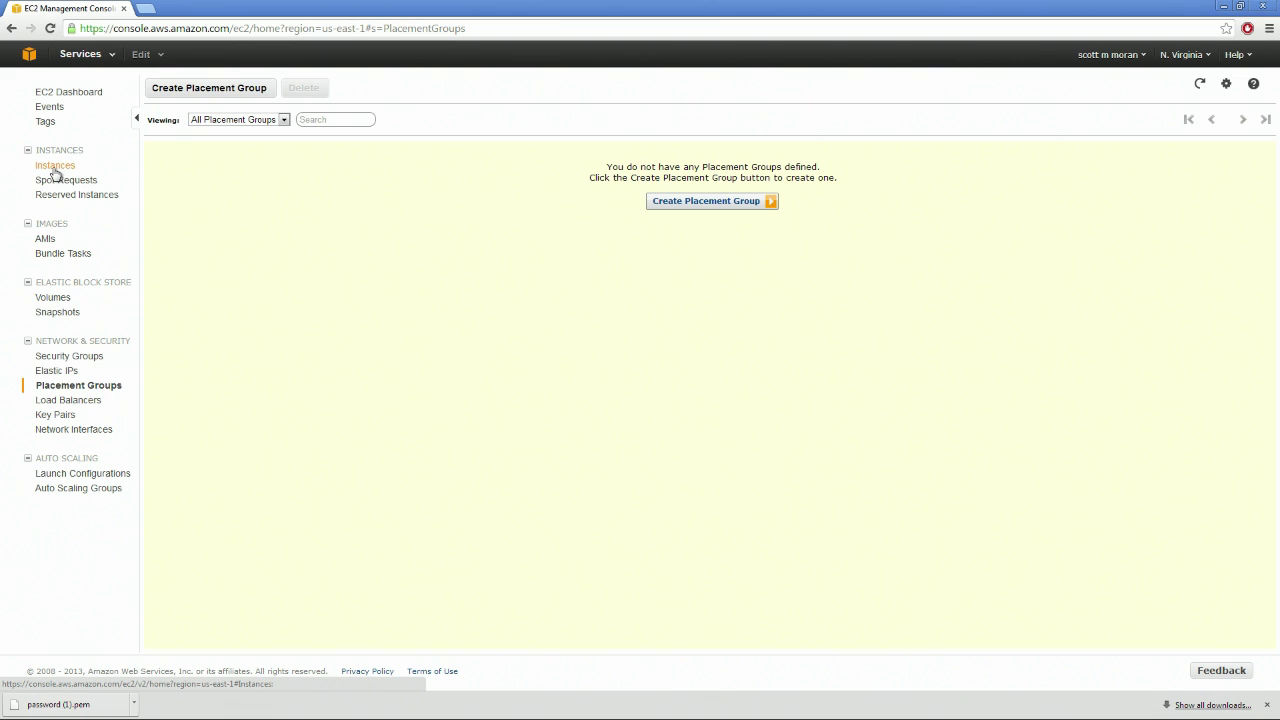
pyautogui.click(55, 167)
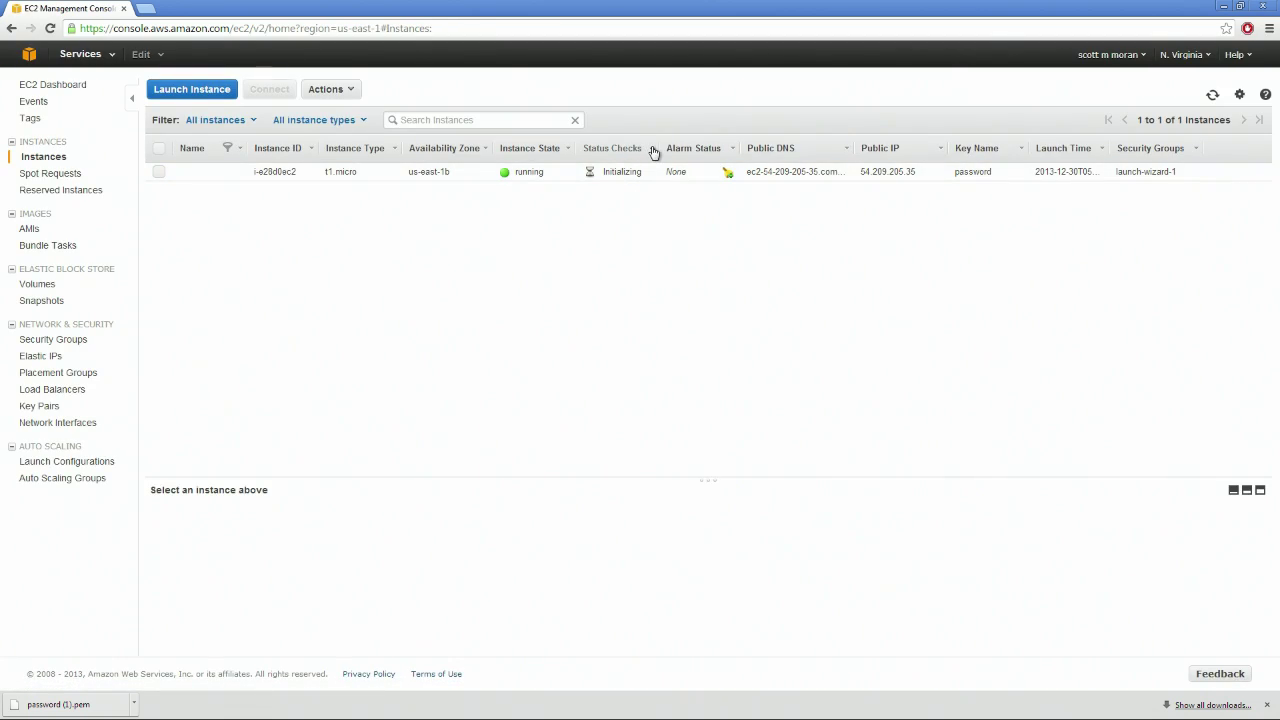
# Select the t1.micro instance and request its Windows password, which isn't generated yet, then close the dialog
pyautogui.click(645, 175)
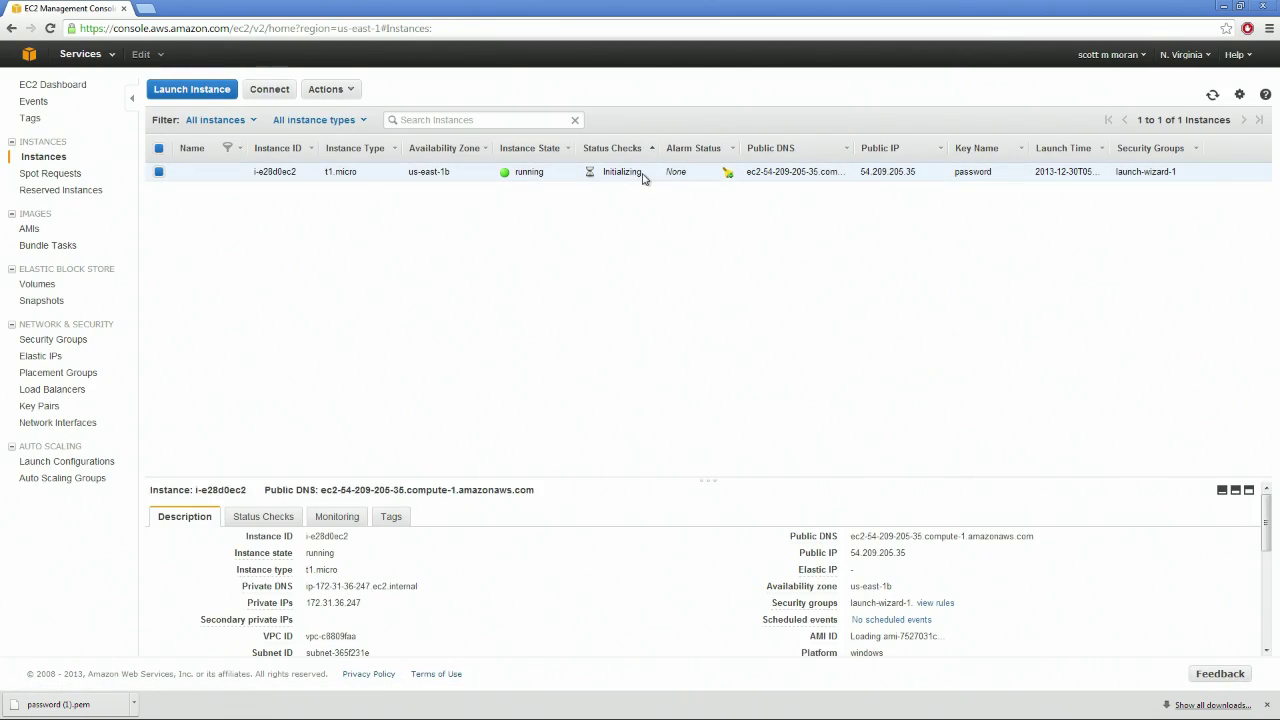
pyautogui.click(270, 90)
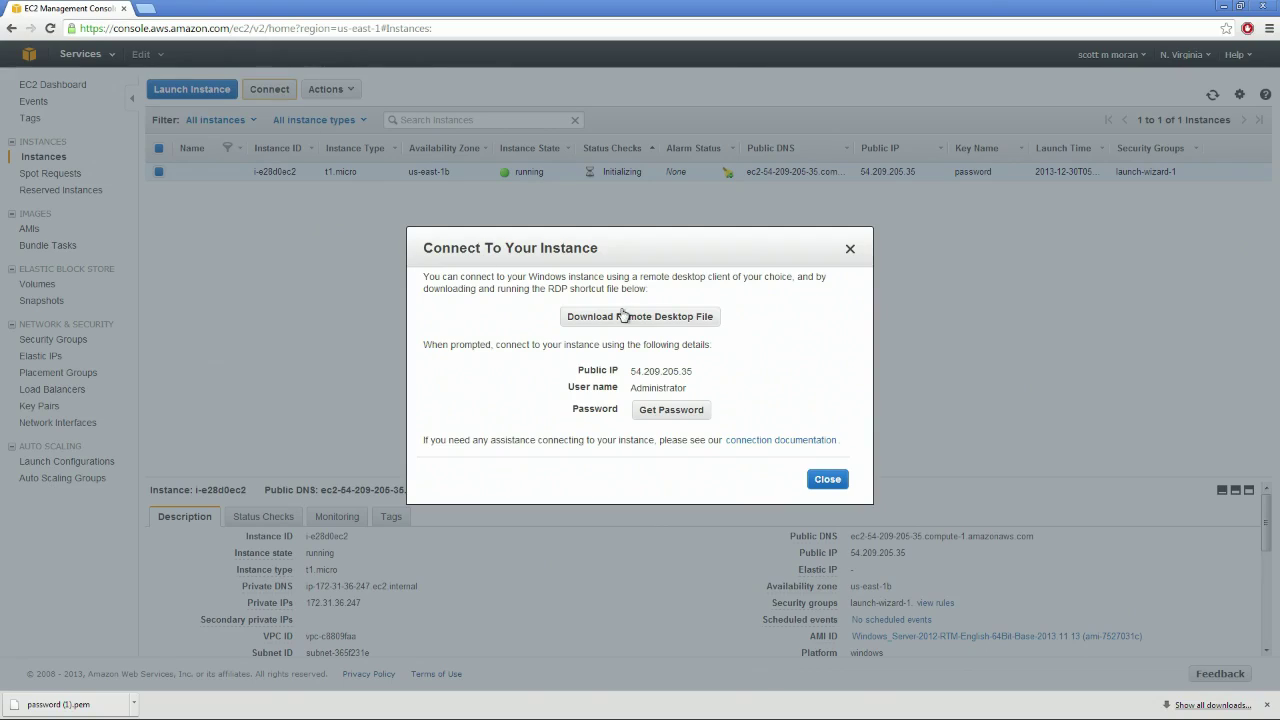
pyautogui.click(658, 415)
pyautogui.moveTo(467, 300); pyautogui.dragTo(767, 331)
pyautogui.click(764, 330)
pyautogui.moveTo(482, 318); pyautogui.dragTo(792, 331)
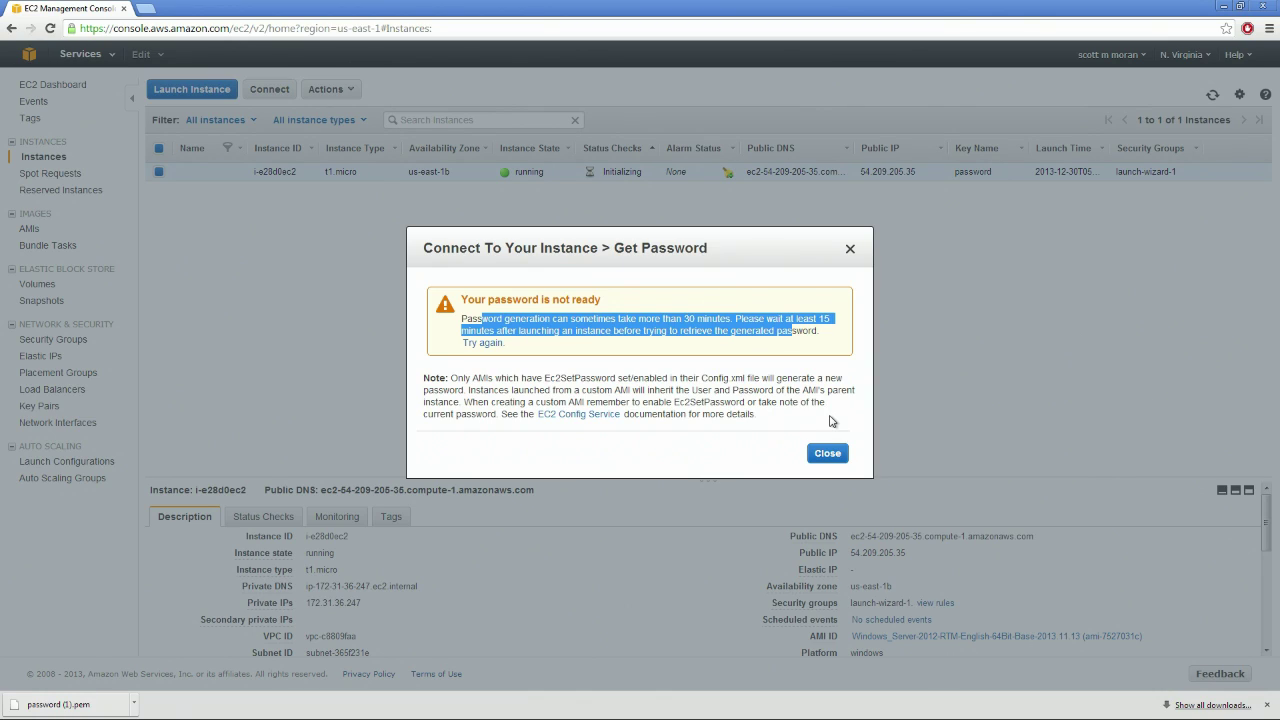
pyautogui.click(851, 249)
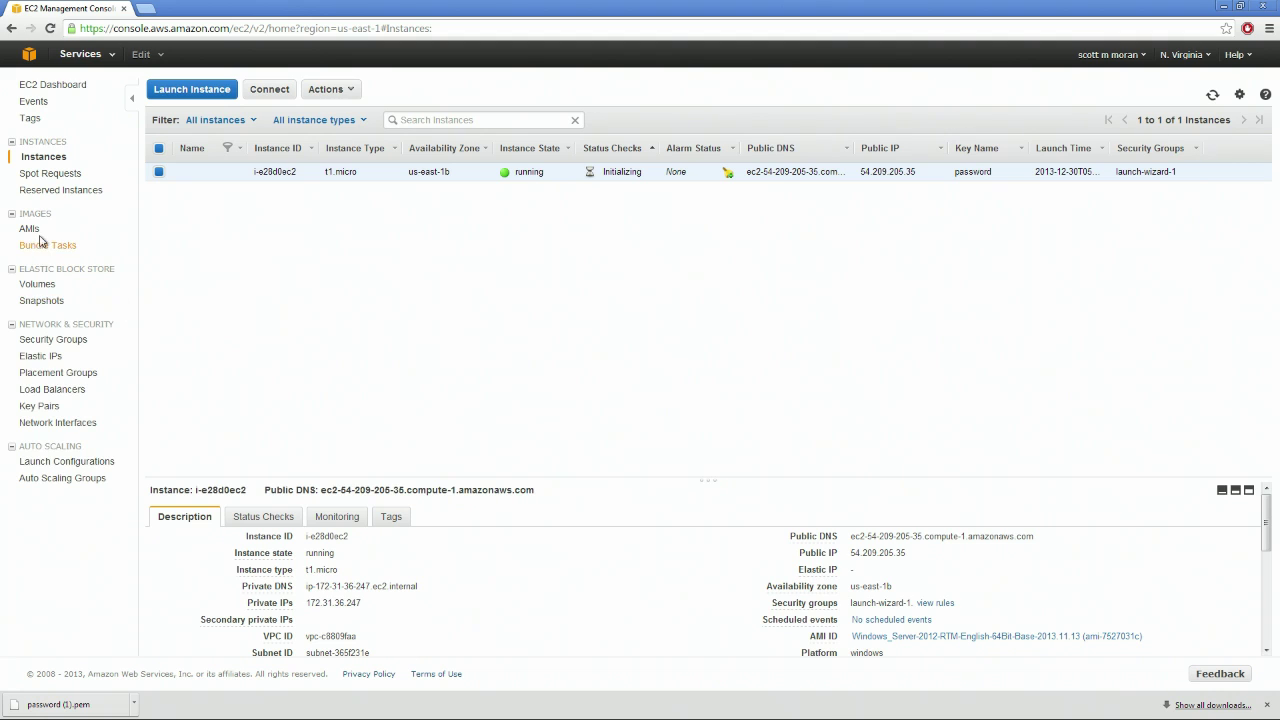
pyautogui.click(330, 89)
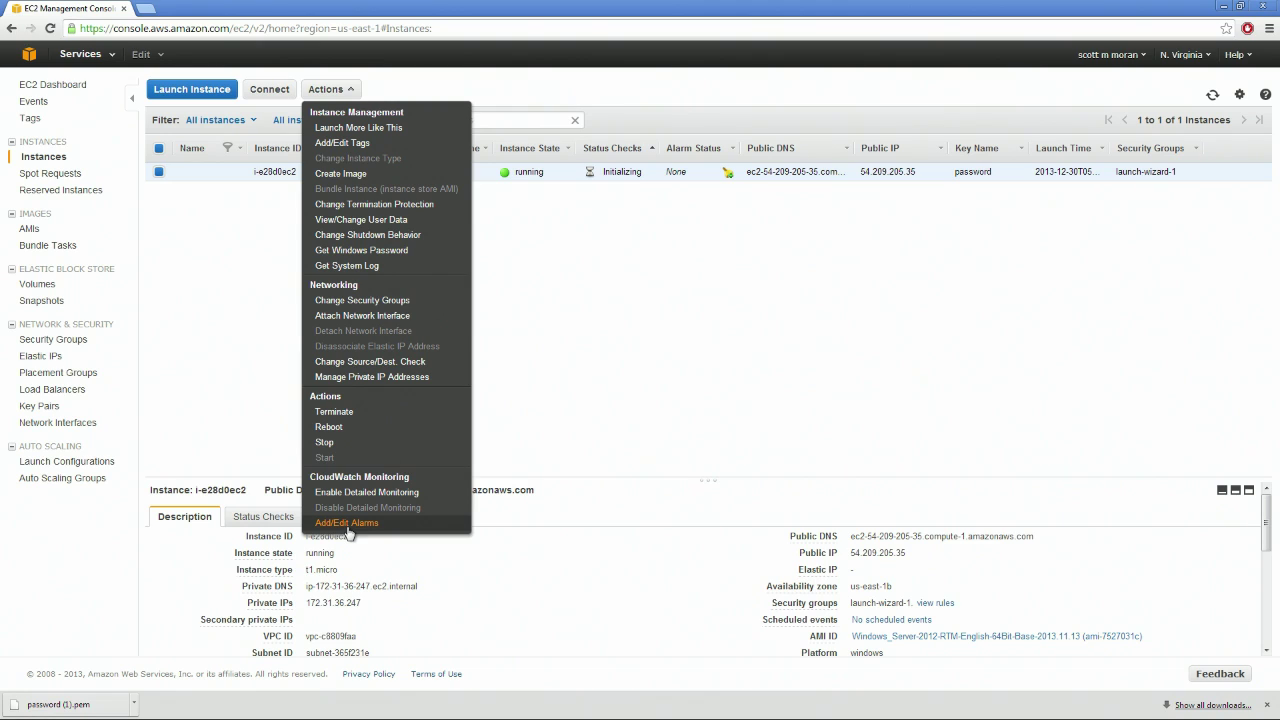
pyautogui.click(348, 523)
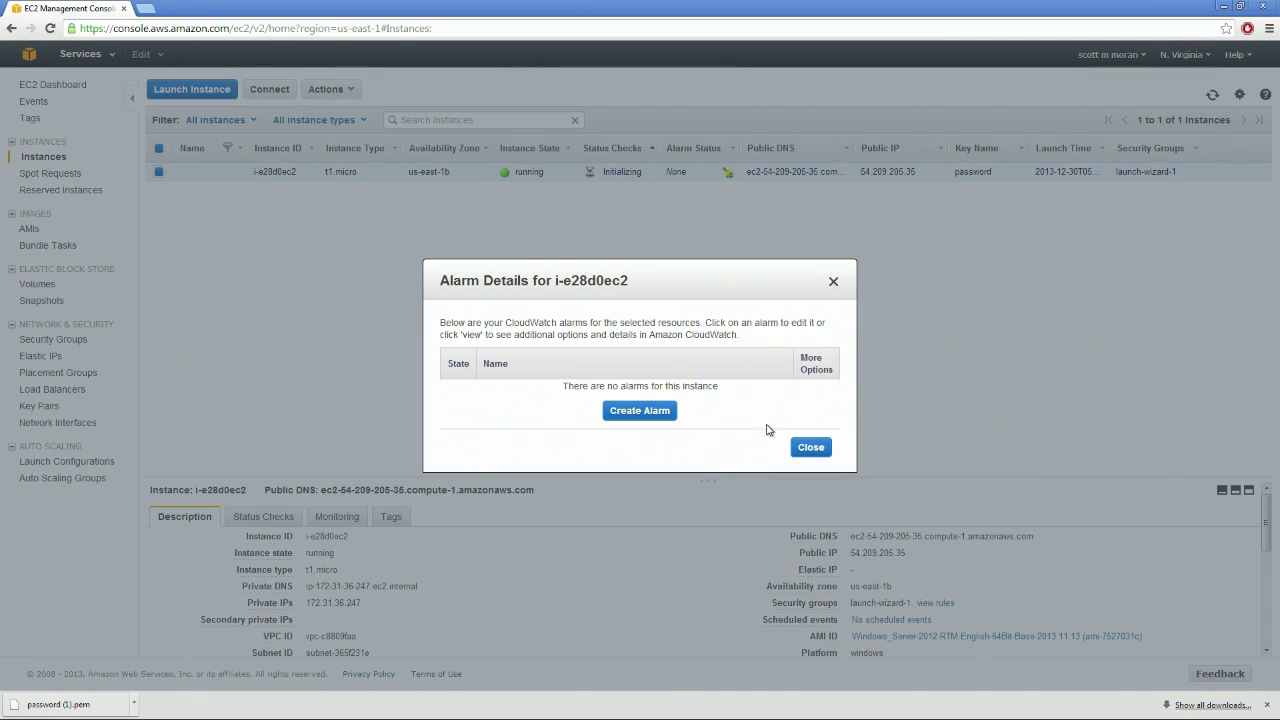
pyautogui.click(642, 412)
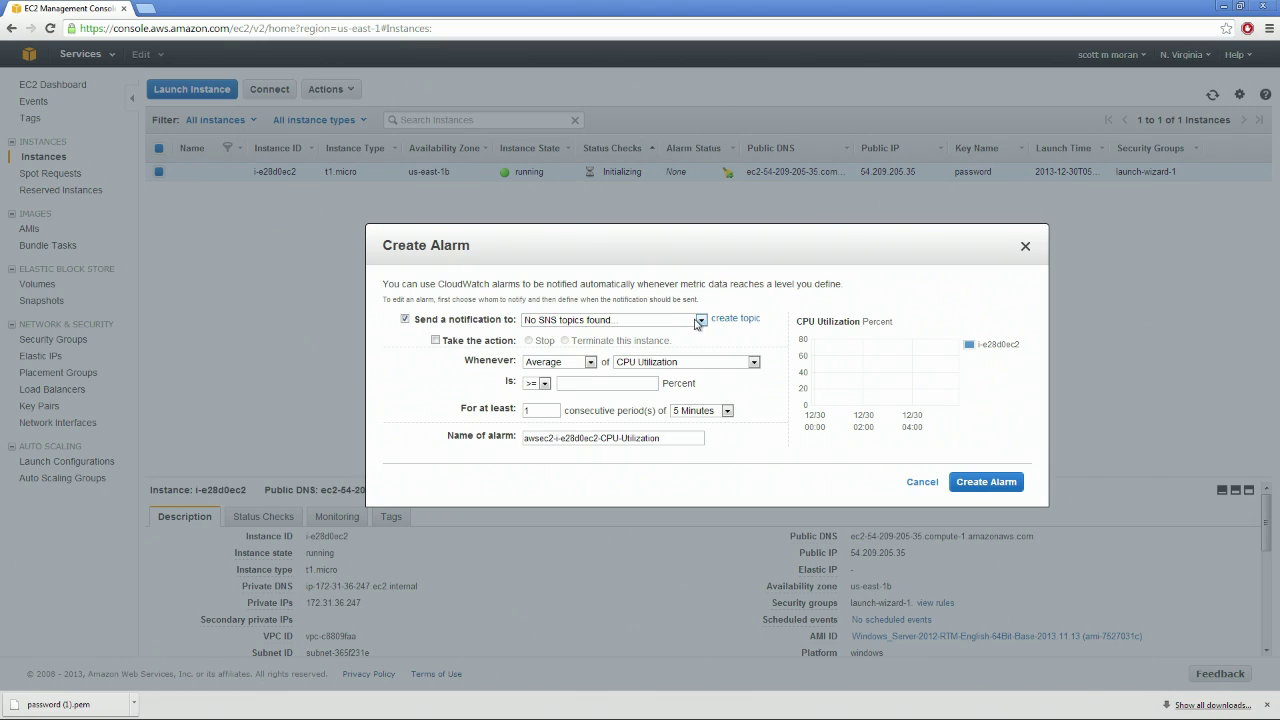
pyautogui.click(699, 320)
pyautogui.click(697, 333)
pyautogui.click(570, 363)
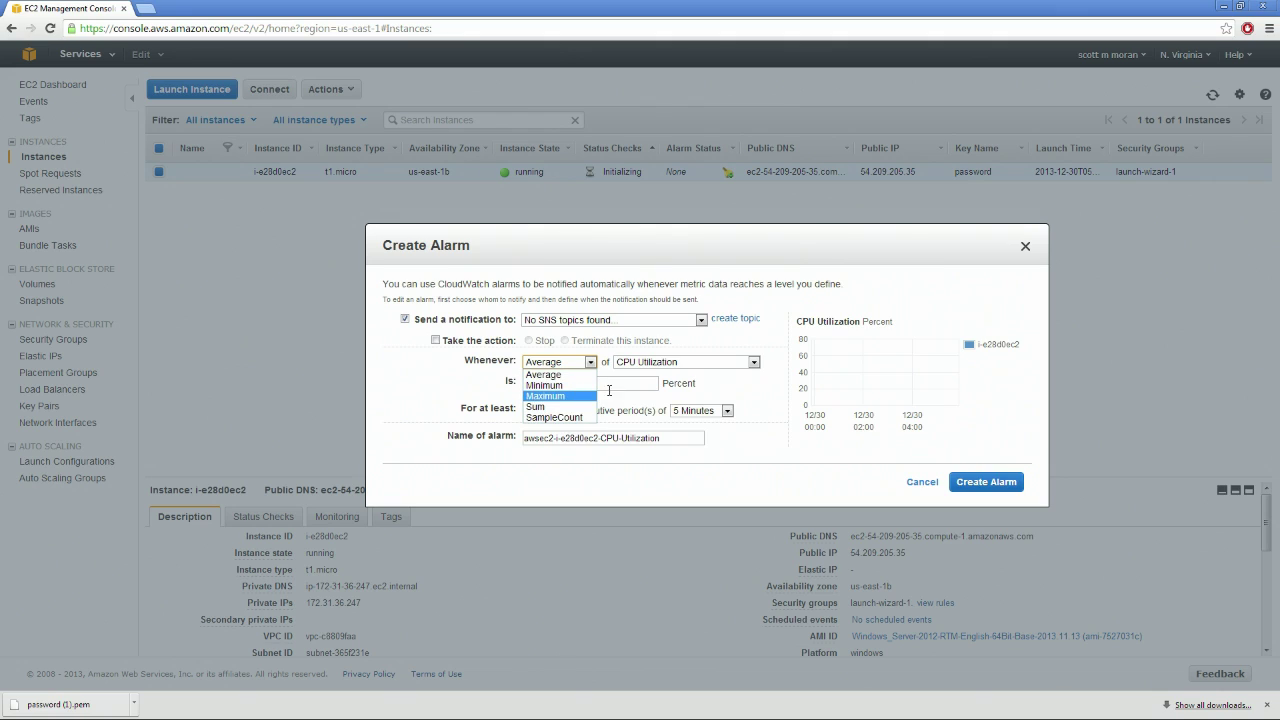
pyautogui.click(678, 363)
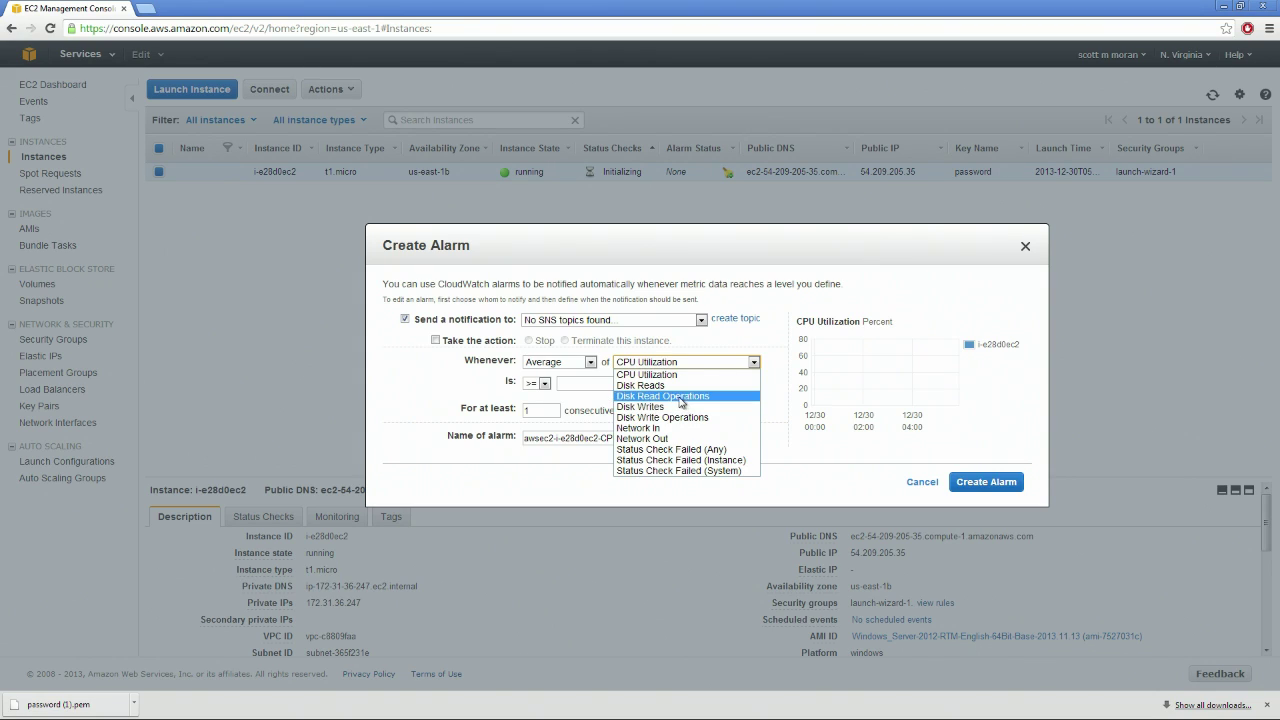
pyautogui.click(682, 396)
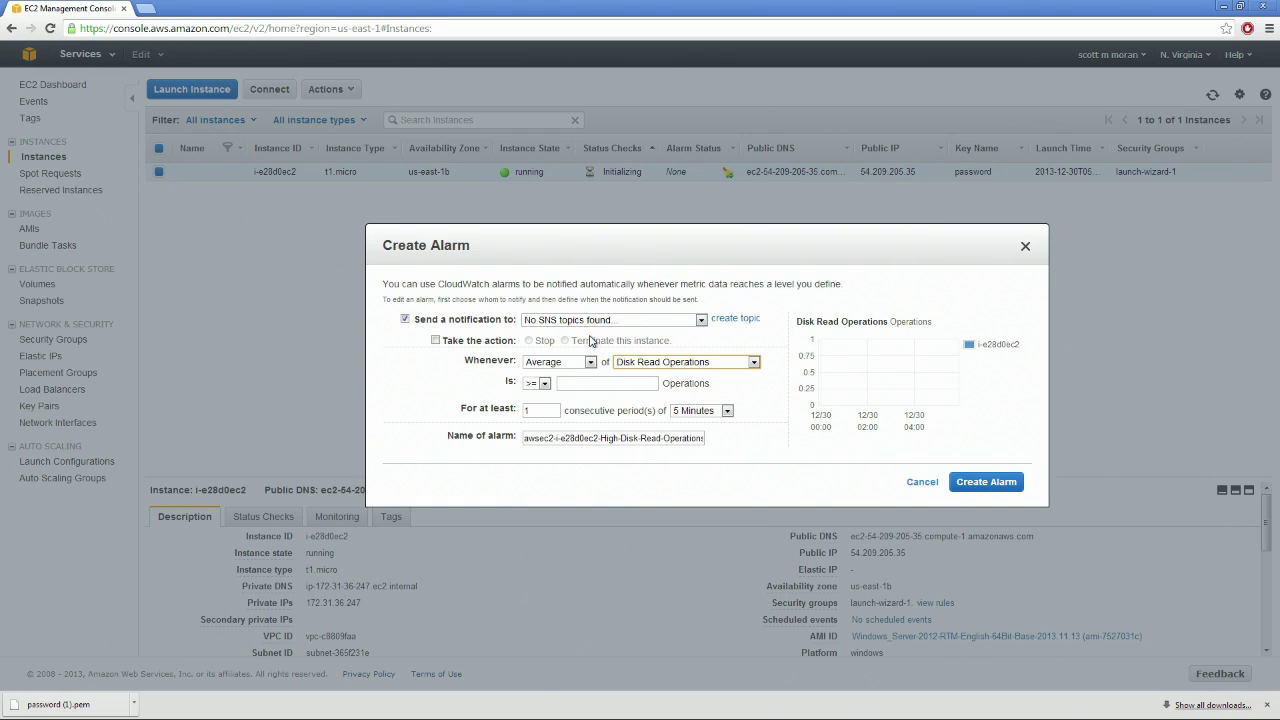
pyautogui.click(540, 385)
pyautogui.click(535, 406)
pyautogui.click(535, 383)
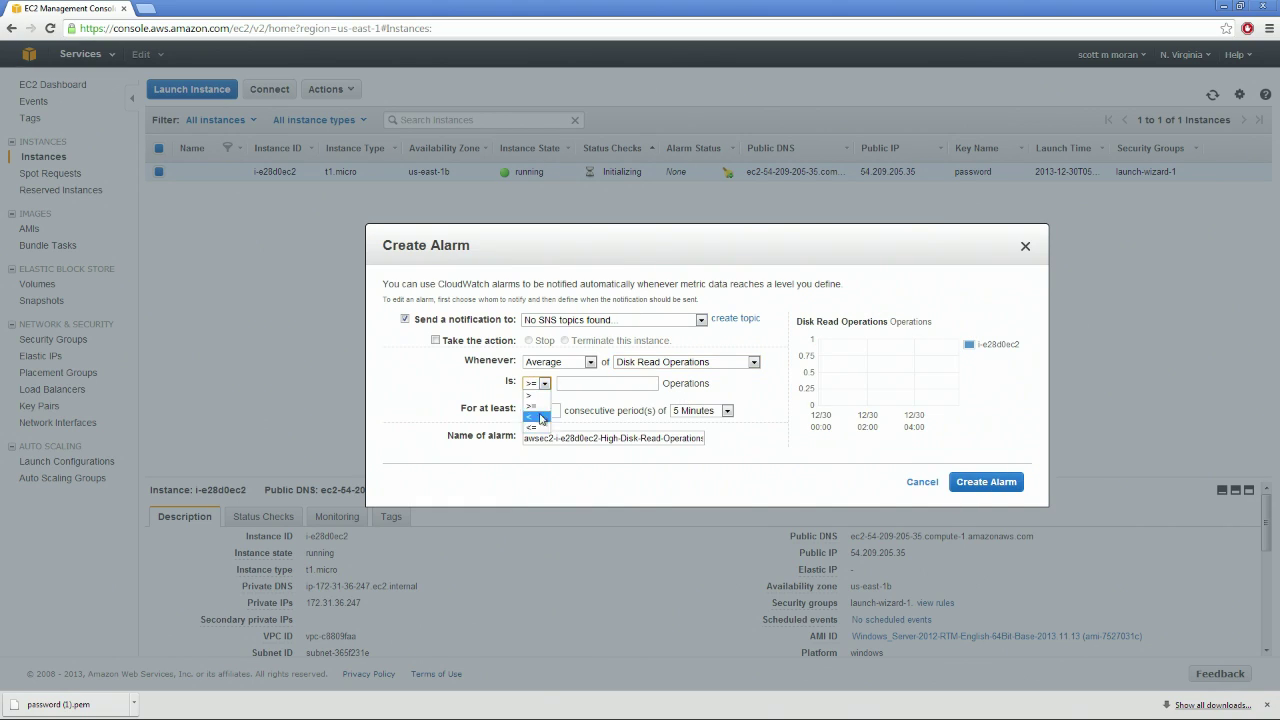
pyautogui.click(604, 386)
pyautogui.click(727, 410)
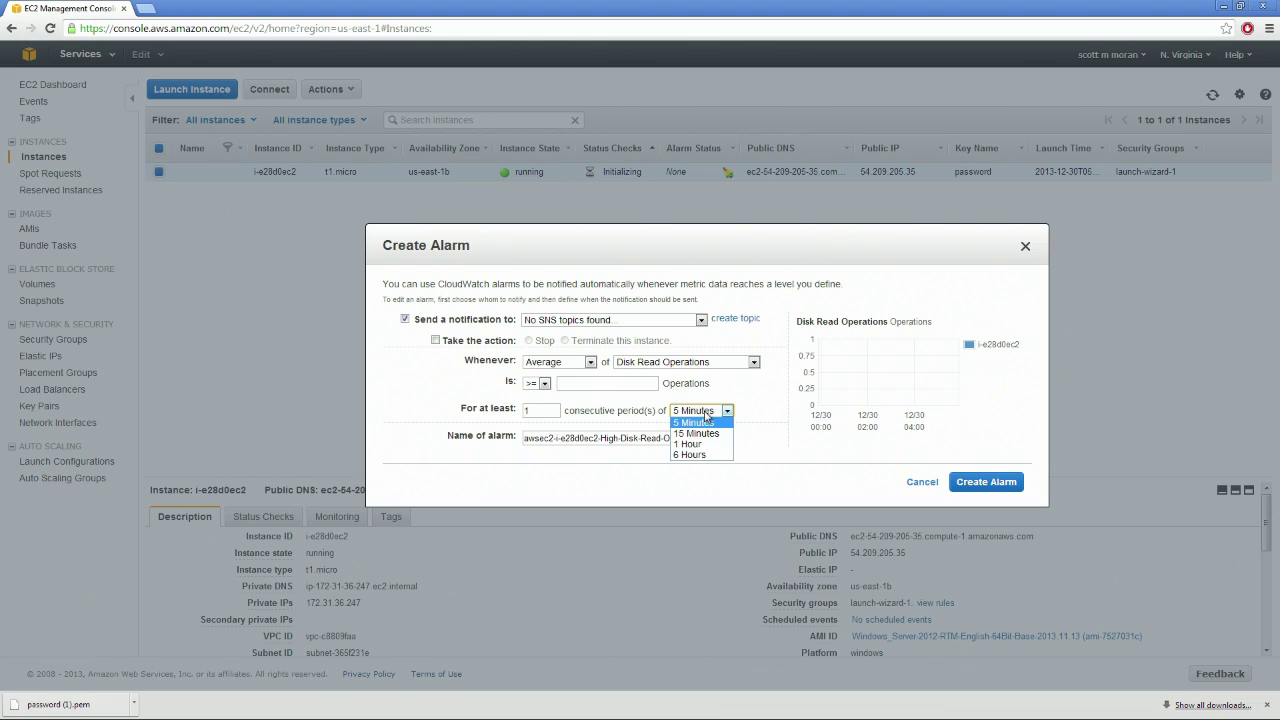
pyautogui.click(729, 419)
pyautogui.moveTo(555, 438); pyautogui.dragTo(823, 444)
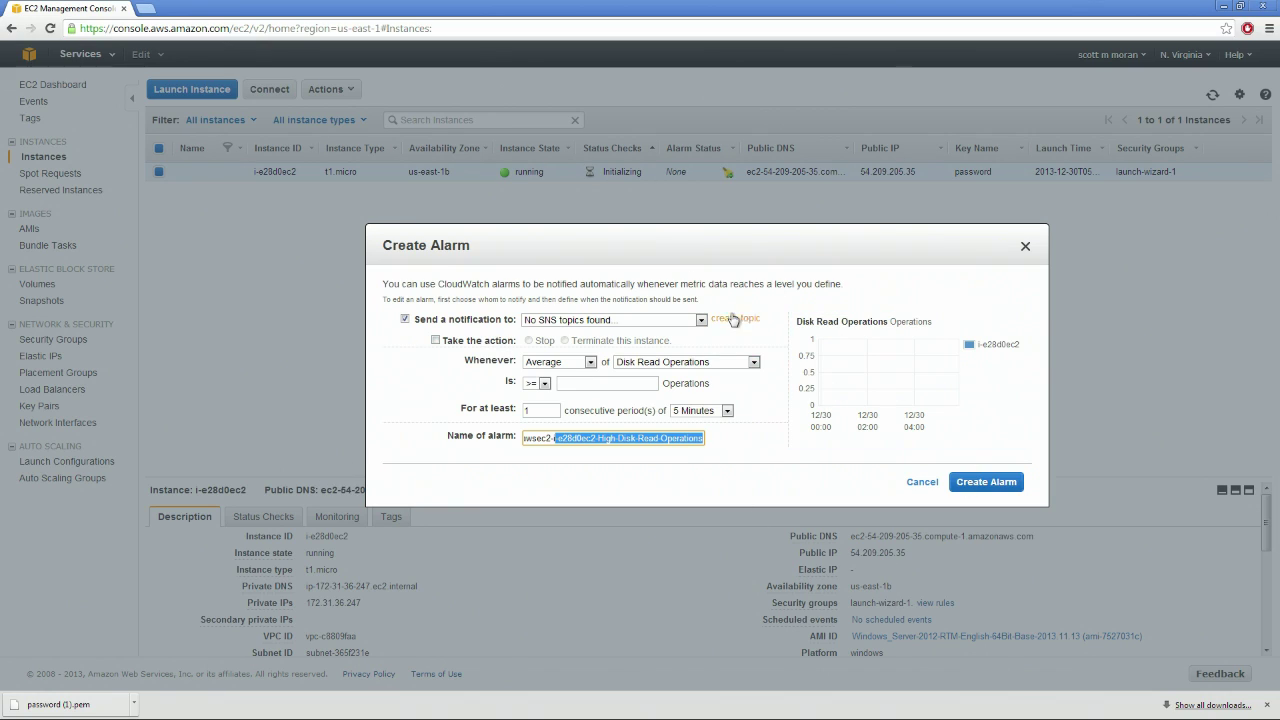
pyautogui.click(1025, 246)
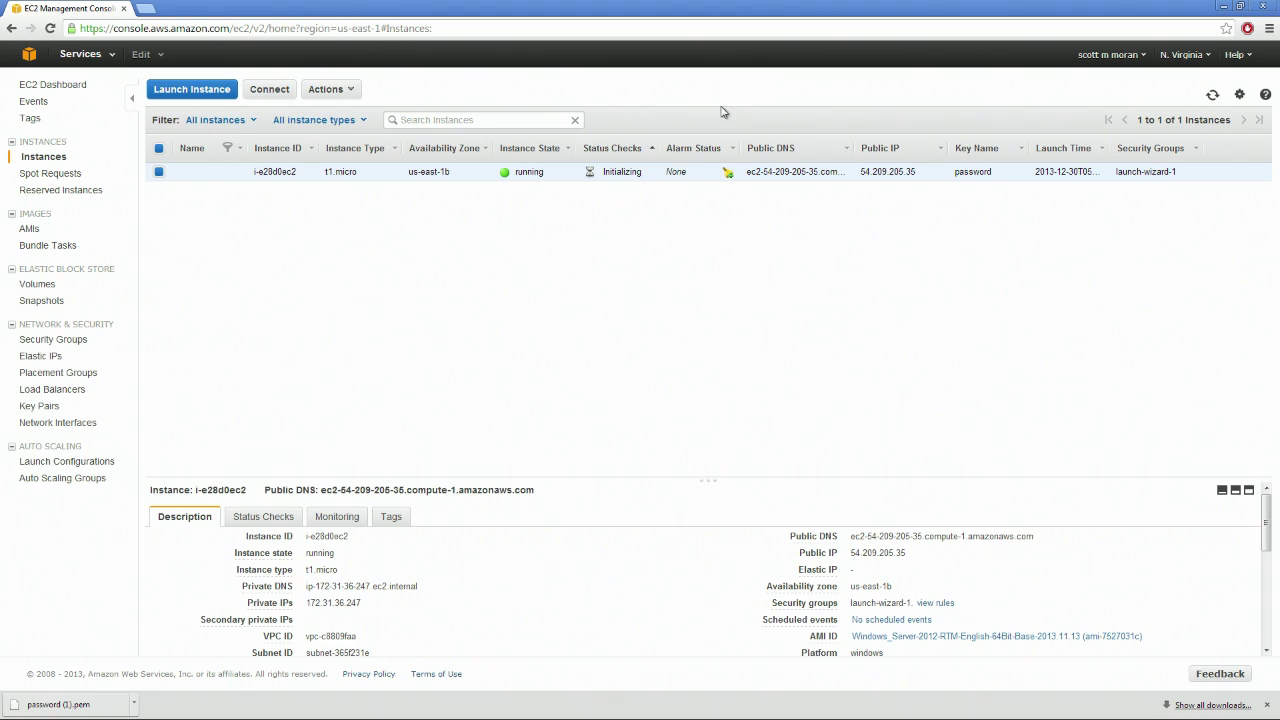
pyautogui.tripleClick(638, 174)
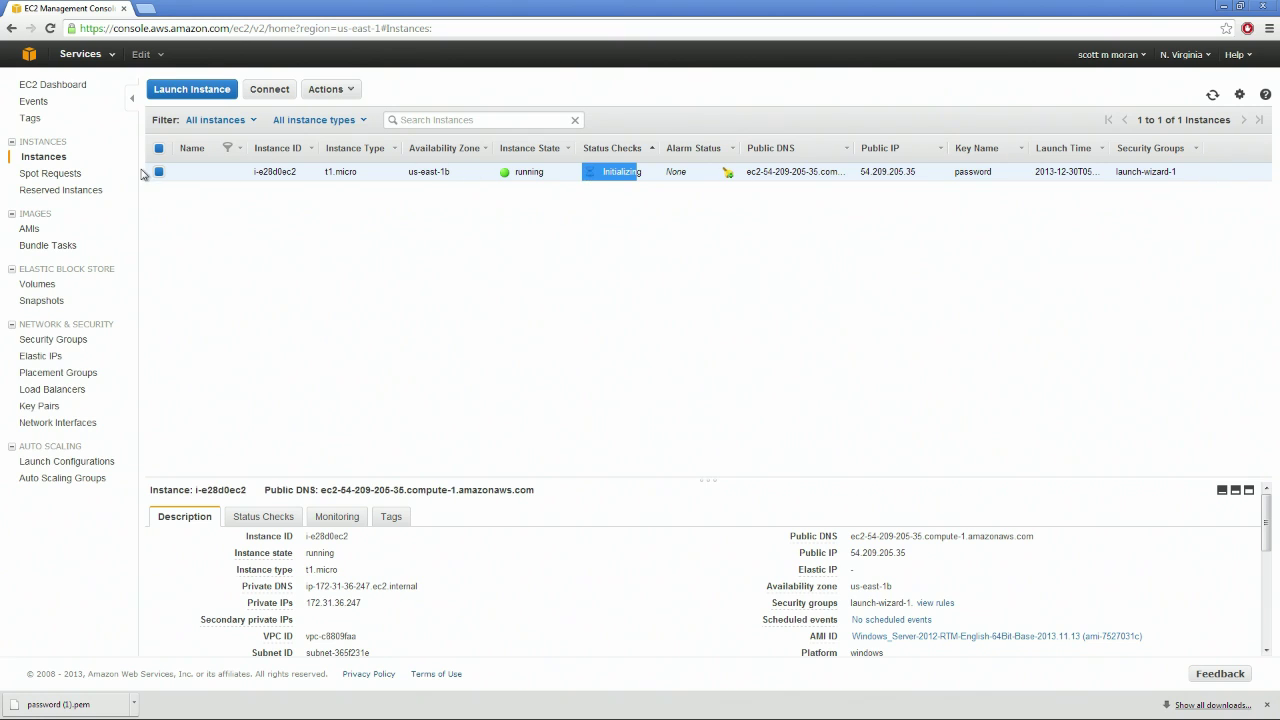
pyautogui.click(54, 251)
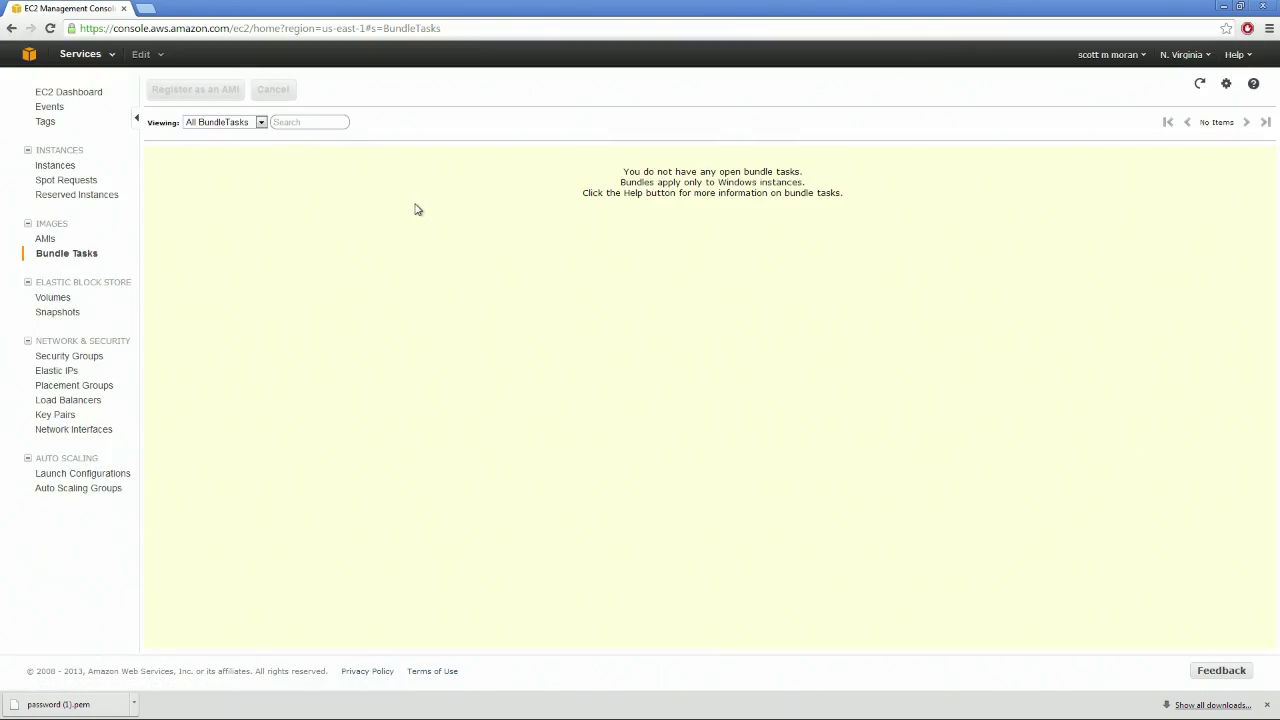
# Check the empty Bundle Tasks and owned AMIs pages, then go to Launch Configurations' Auto Scaling welcome
pyautogui.moveTo(633, 171); pyautogui.dragTo(871, 196)
pyautogui.click(871, 198)
pyautogui.click(46, 239)
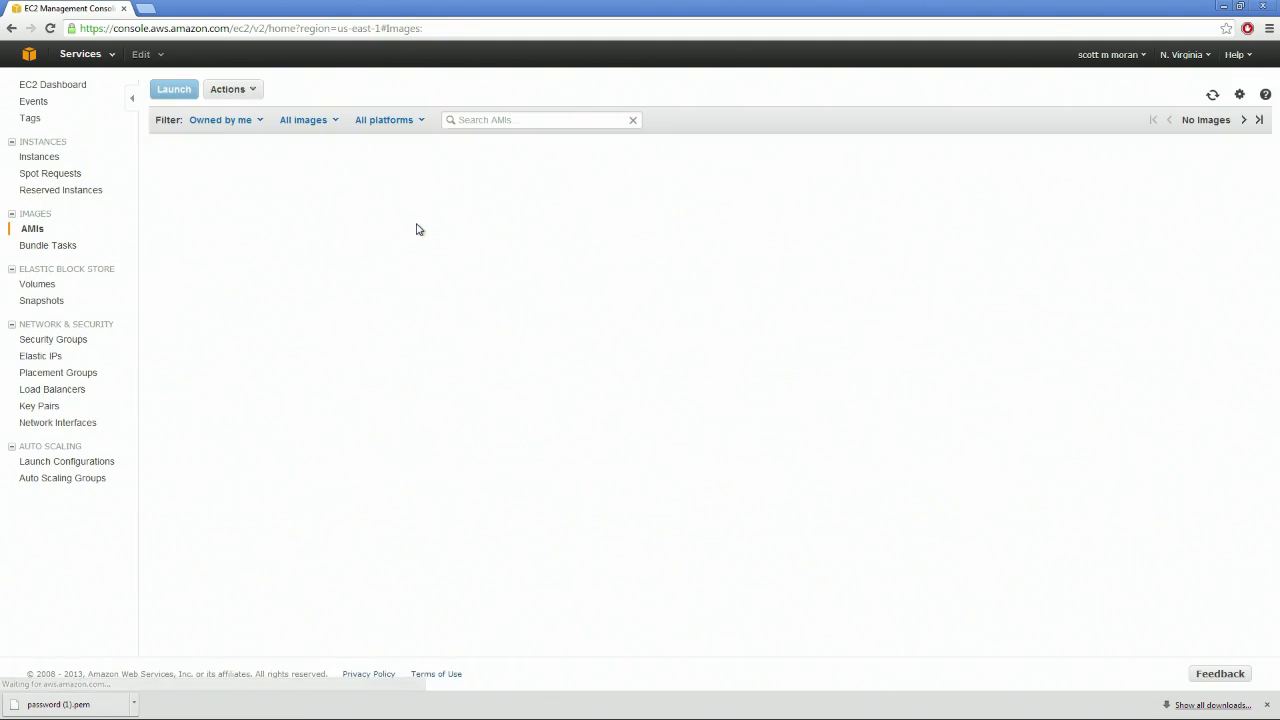
pyautogui.moveTo(648, 196); pyautogui.dragTo(950, 273)
pyautogui.click(952, 276)
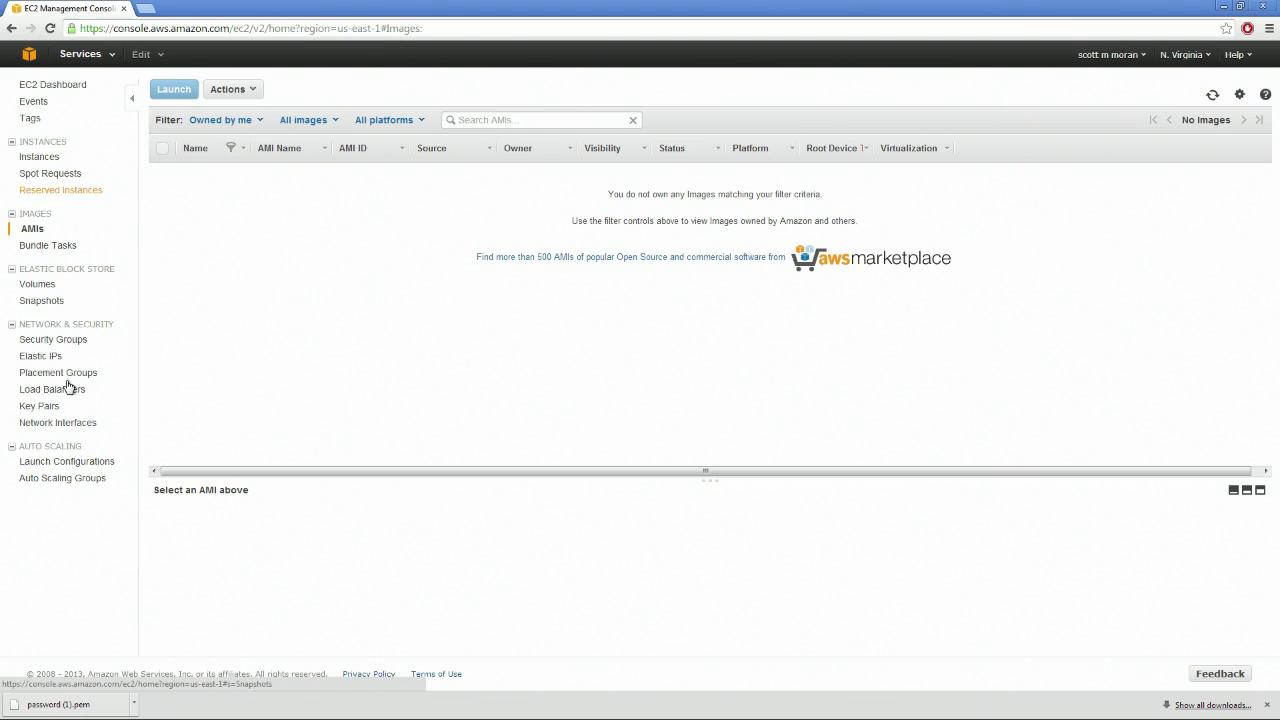
pyautogui.click(66, 462)
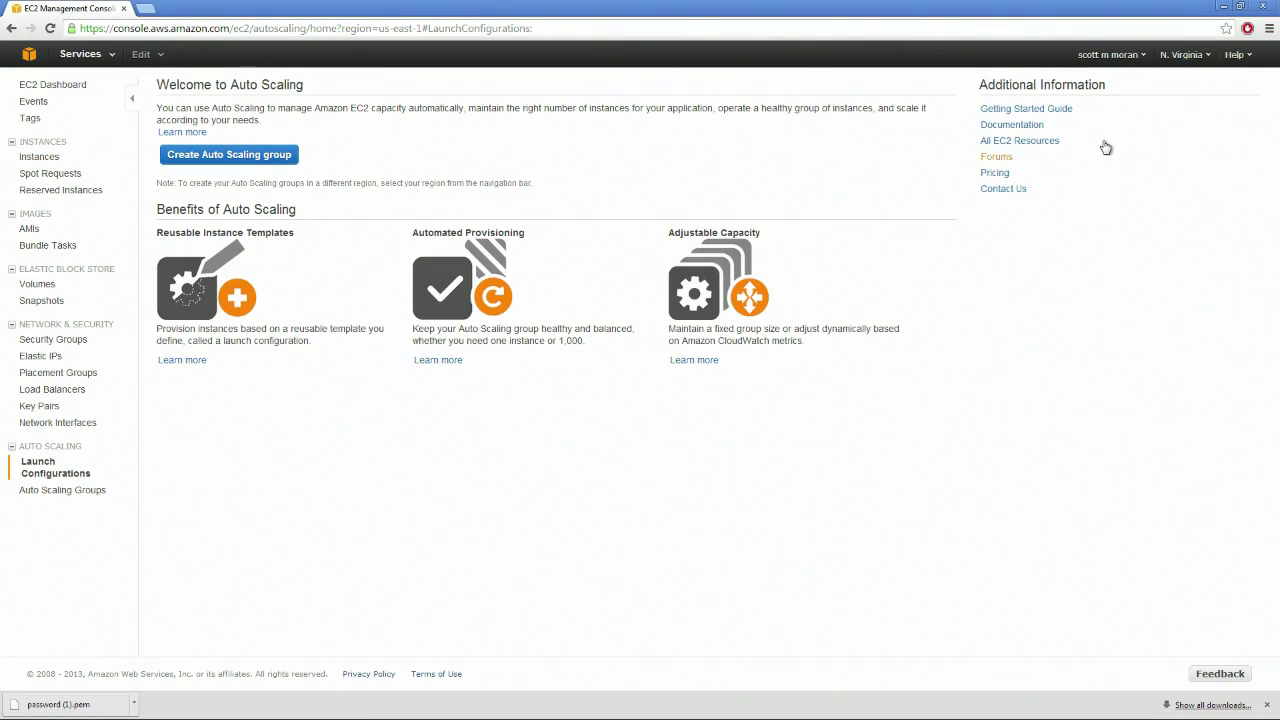
pyautogui.click(995, 173)
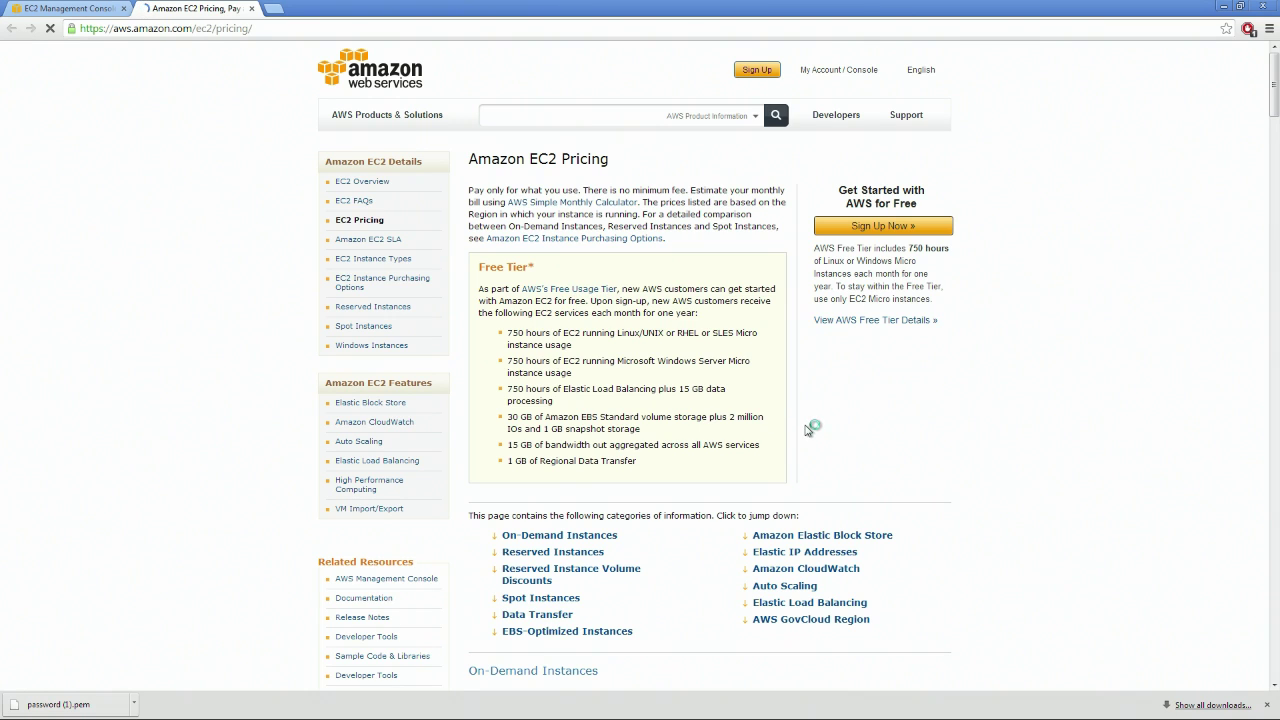
pyautogui.scroll(-1, 640, 318)
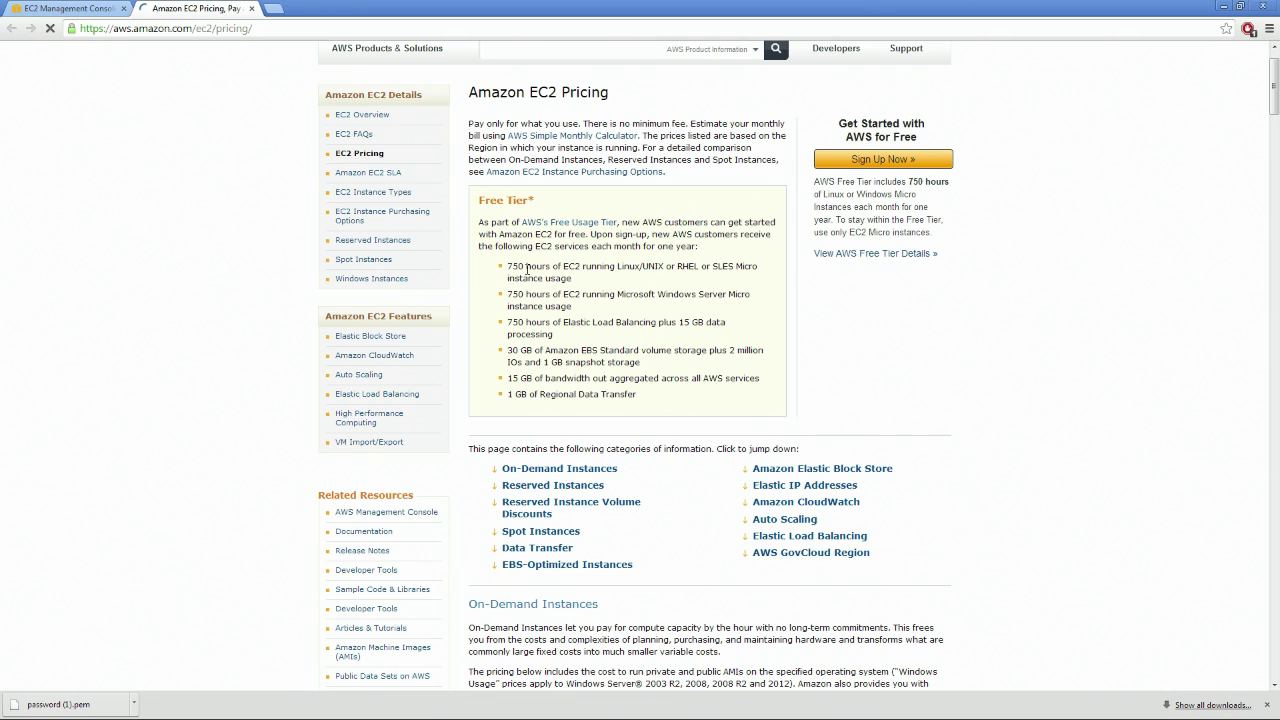
pyautogui.moveTo(509, 275); pyautogui.dragTo(666, 266)
pyautogui.click(632, 295)
pyautogui.moveTo(515, 294)
pyautogui.mouseDown()
pyautogui.moveTo(668, 301)
pyautogui.moveTo(507, 295)
pyautogui.mouseUp()
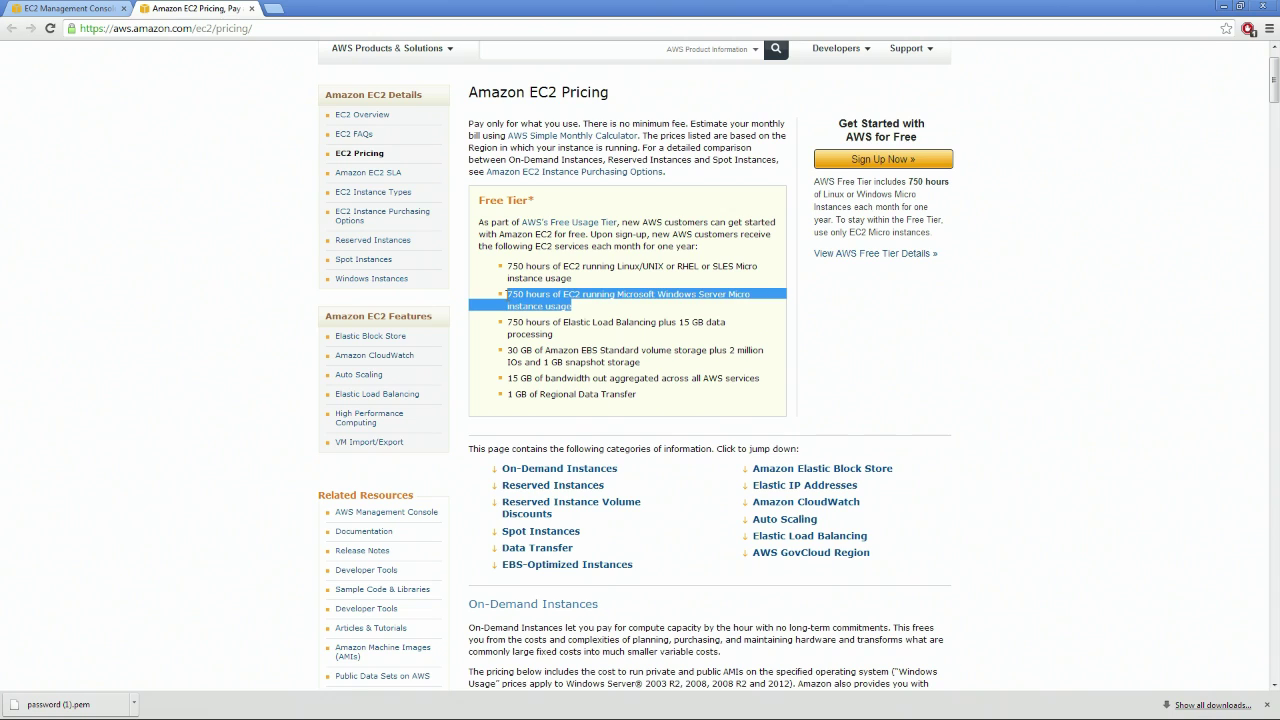
pyautogui.click(580, 314)
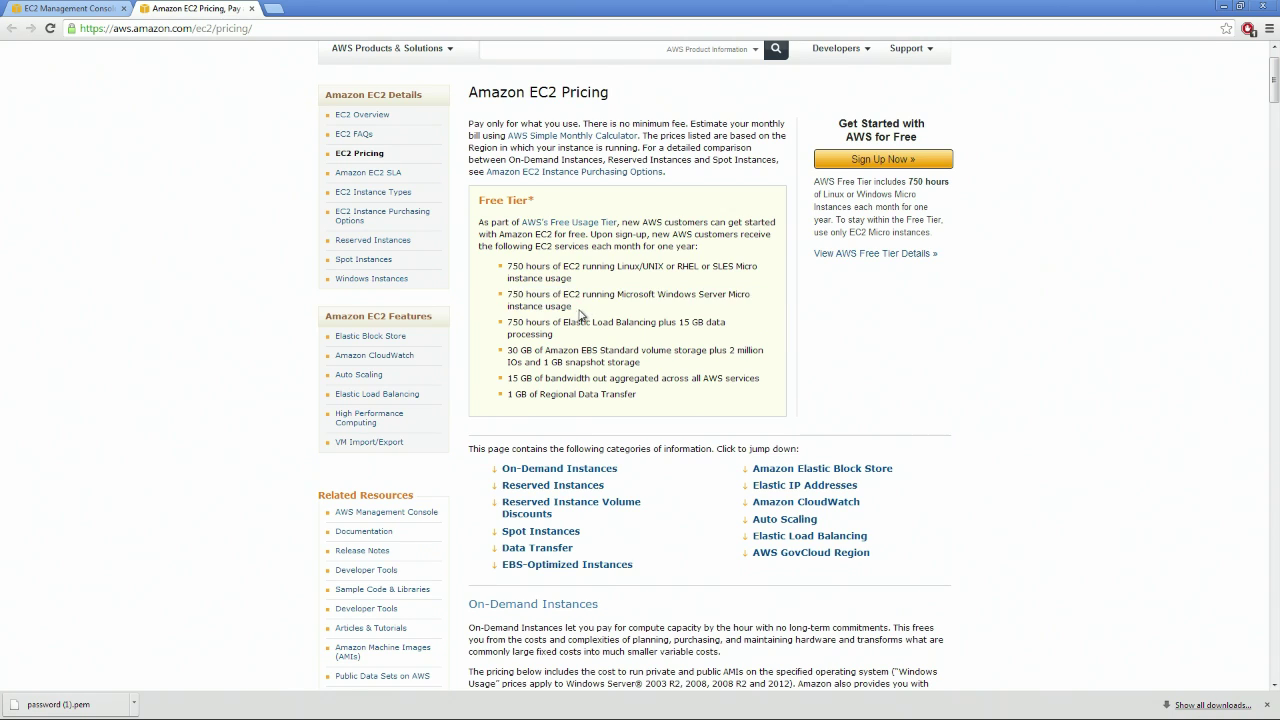
pyautogui.moveTo(573, 310); pyautogui.dragTo(509, 294)
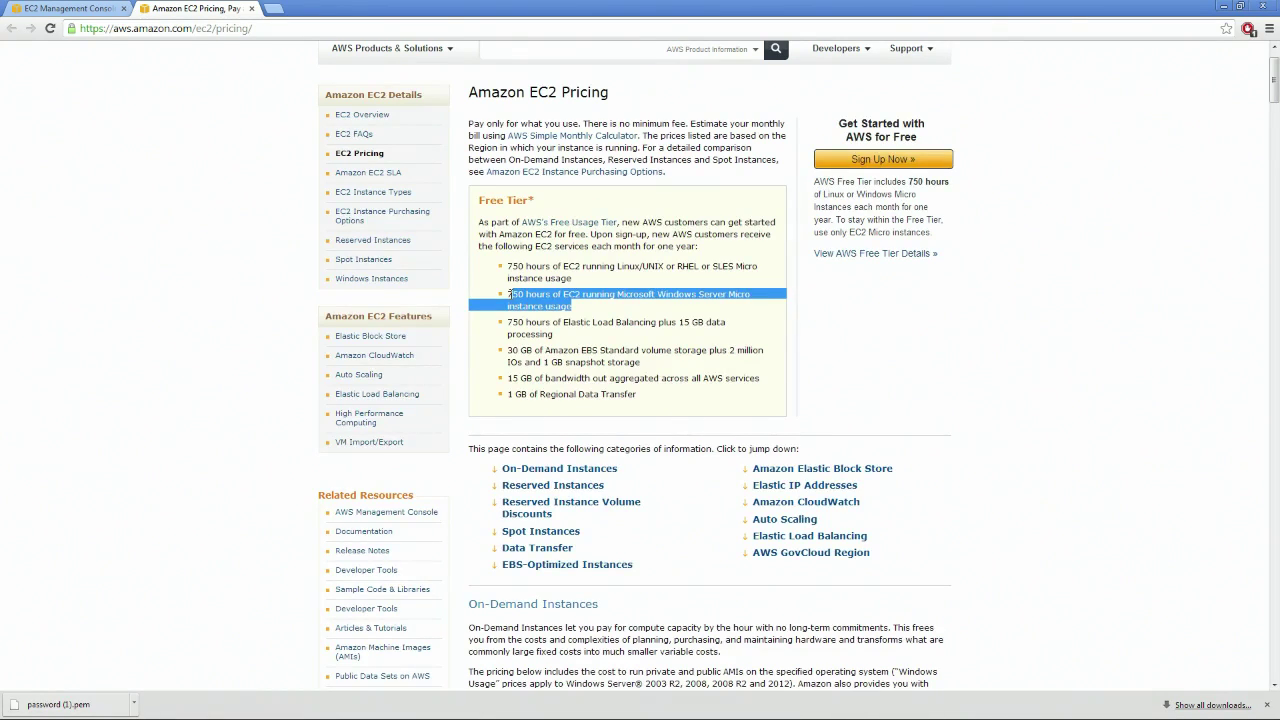
pyautogui.moveTo(509, 350); pyautogui.dragTo(543, 365)
pyautogui.click(648, 368)
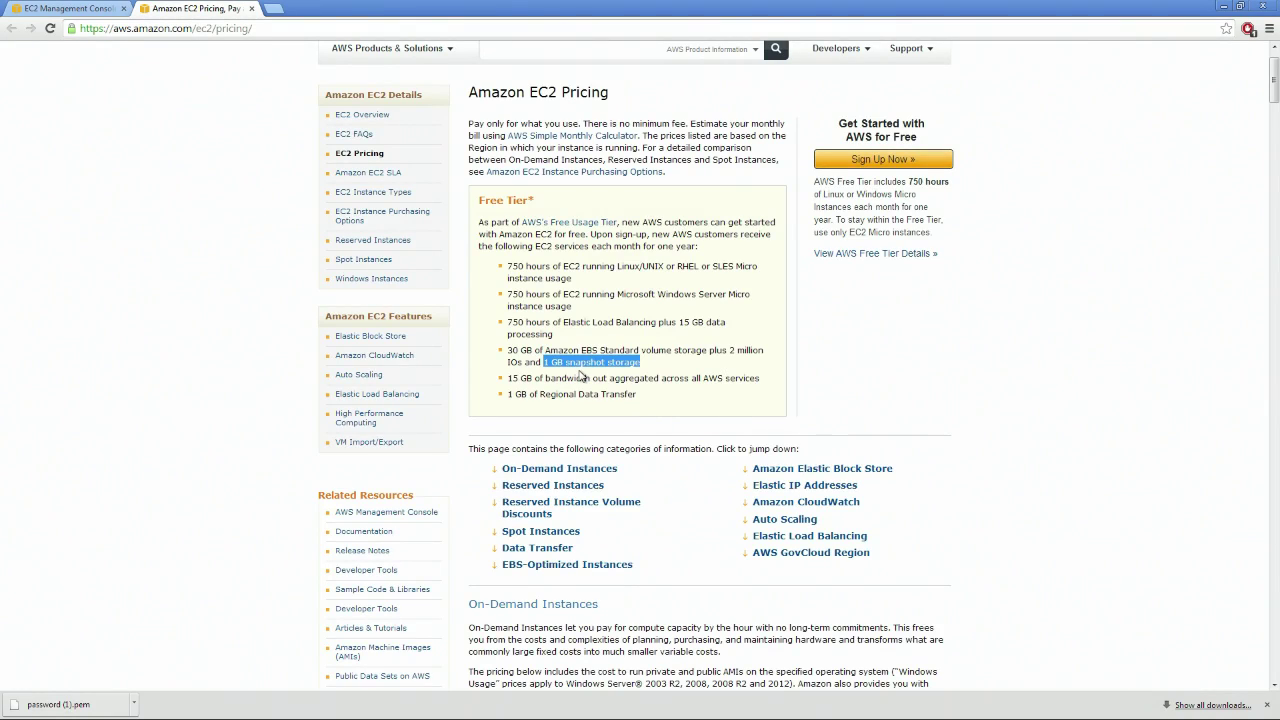
pyautogui.click(672, 377)
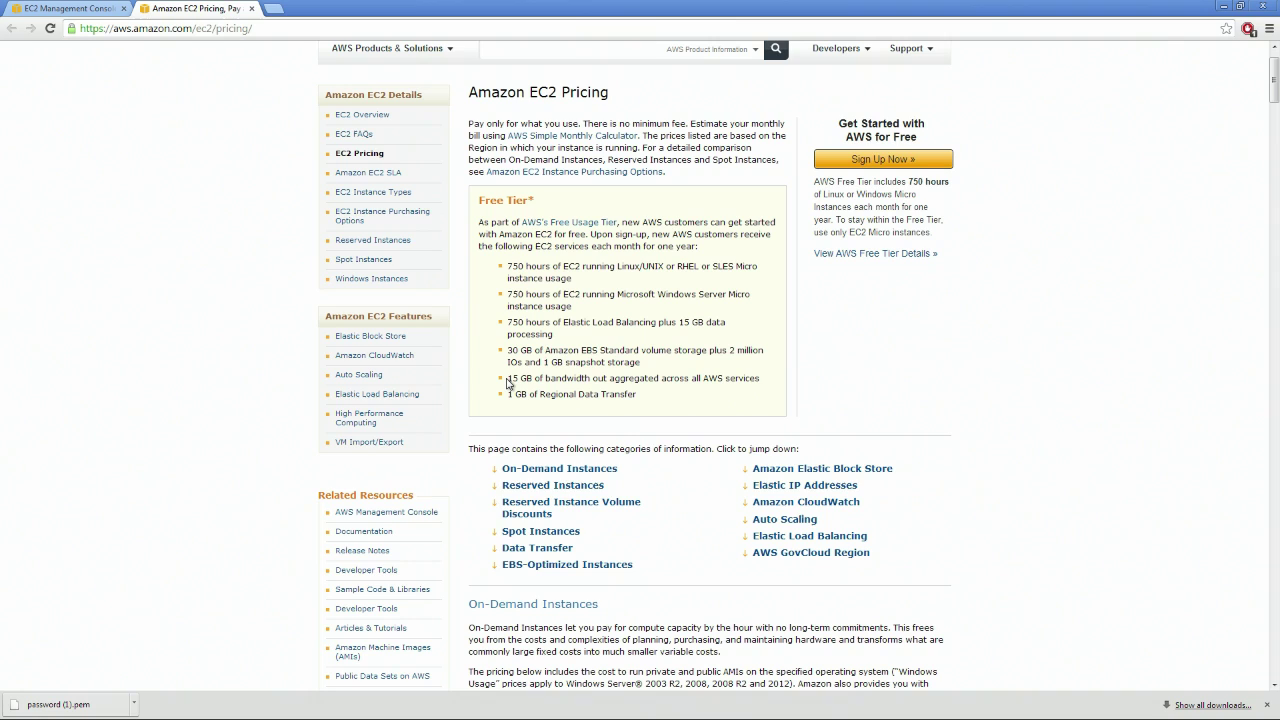
pyautogui.moveTo(509, 377); pyautogui.dragTo(759, 379)
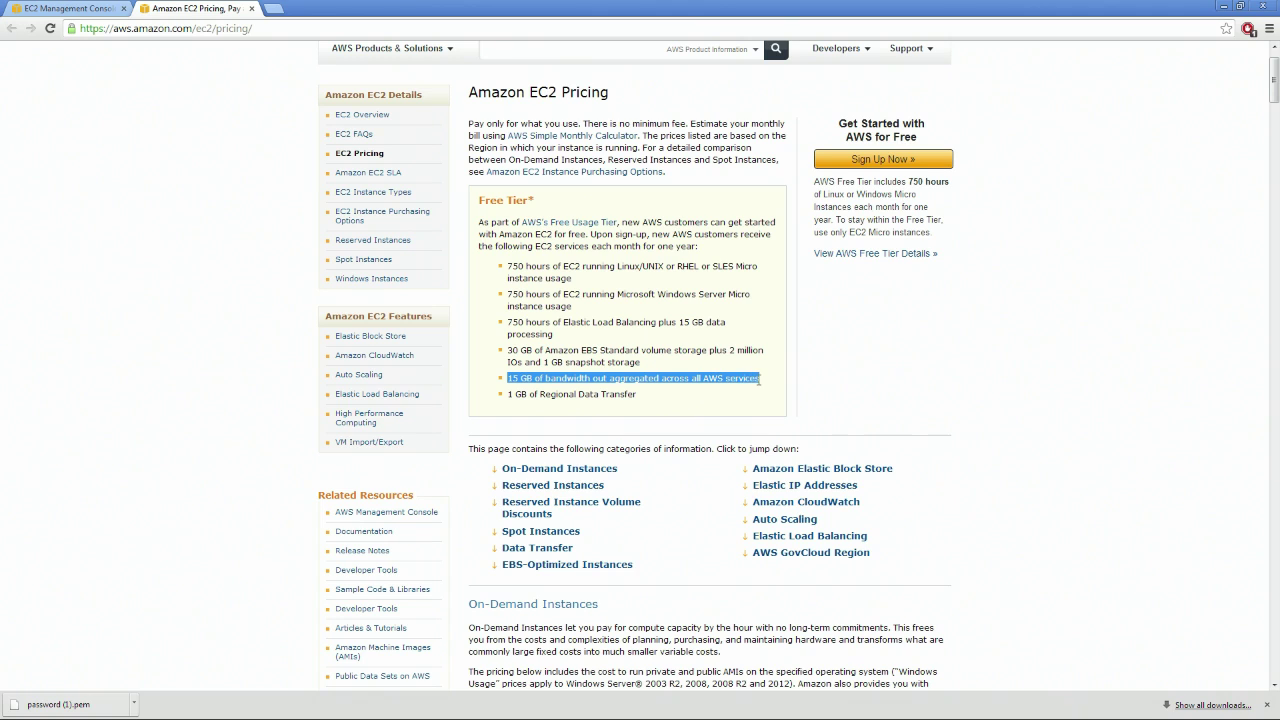
pyautogui.click(522, 377)
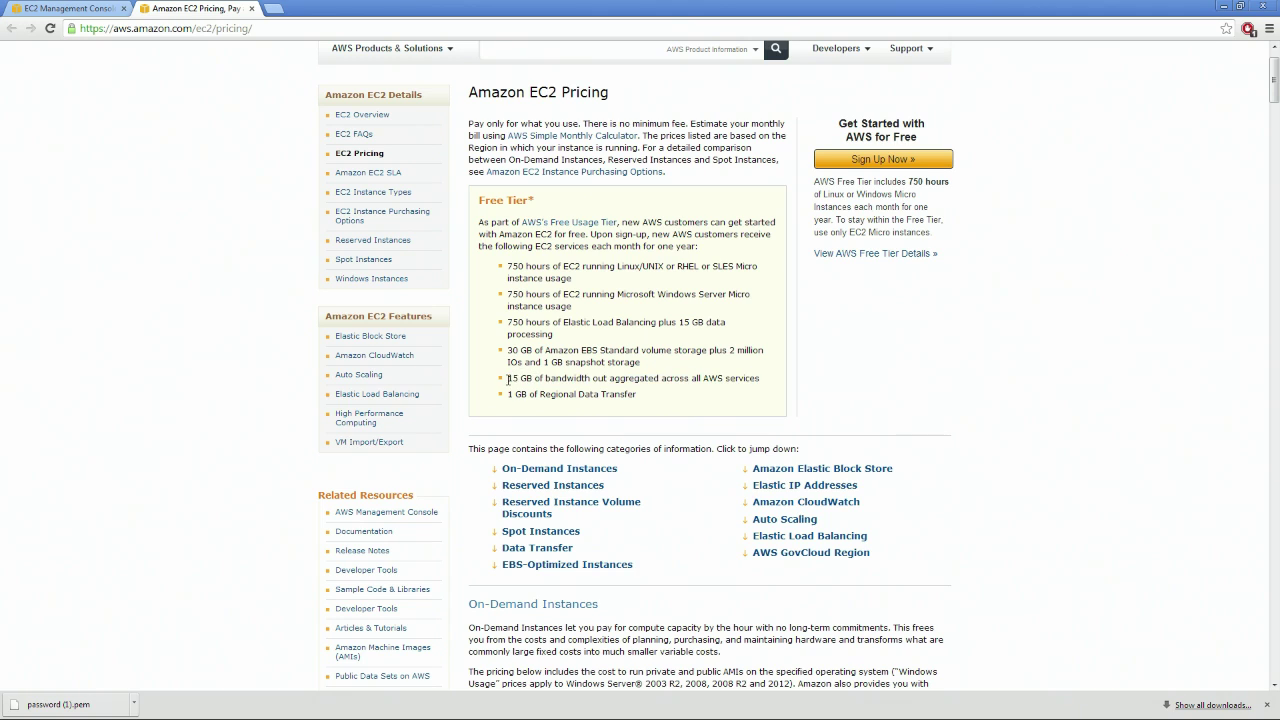
pyautogui.moveTo(509, 378); pyautogui.dragTo(783, 382)
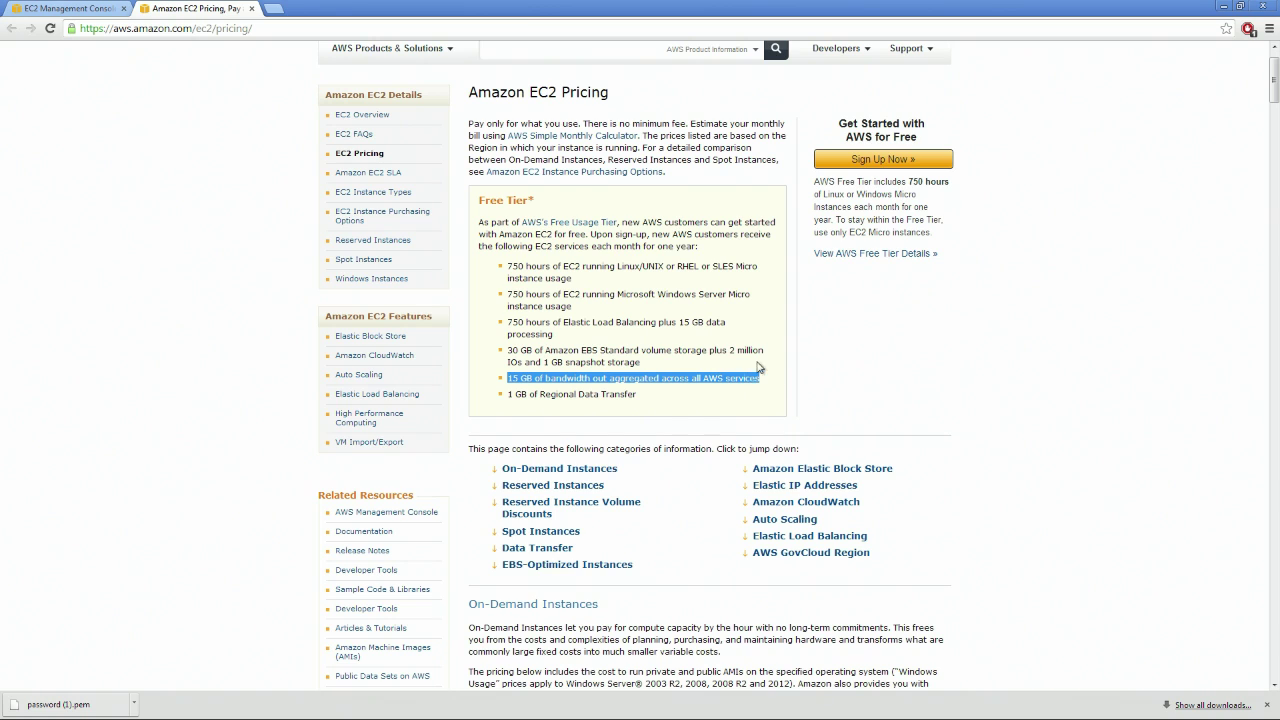
pyautogui.moveTo(513, 379); pyautogui.dragTo(770, 382)
pyautogui.moveTo(659, 398); pyautogui.dragTo(504, 396)
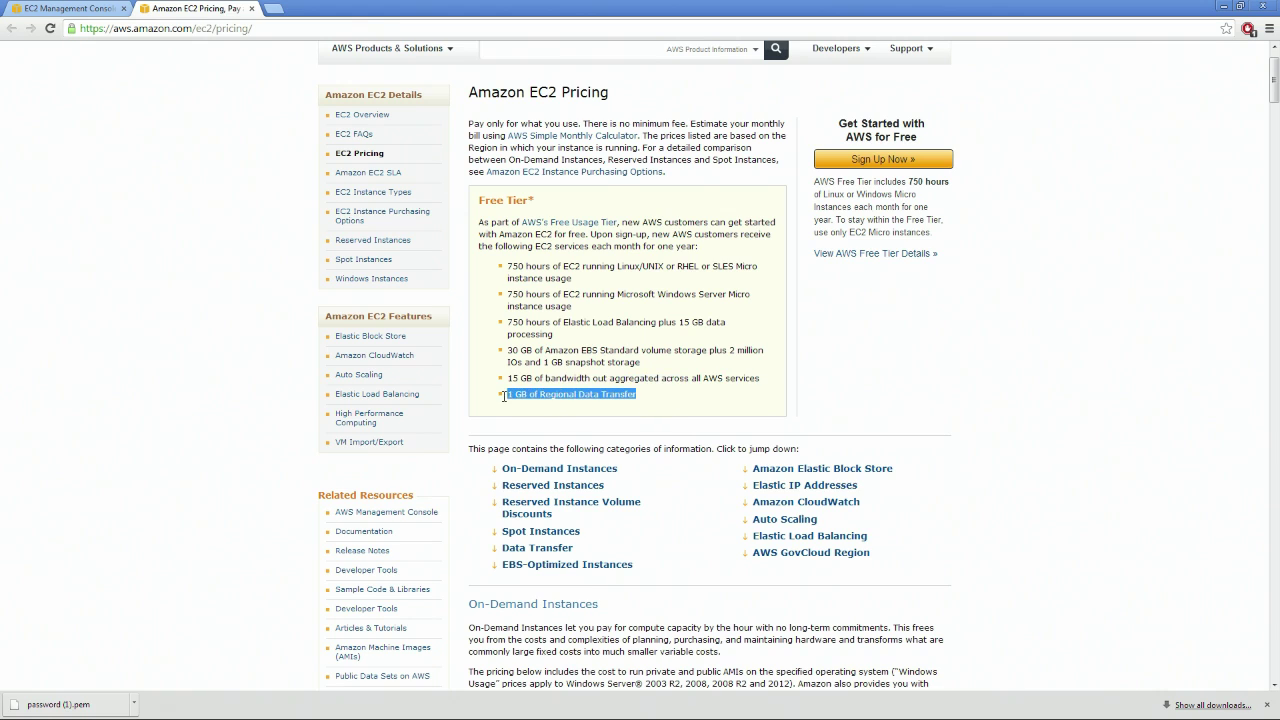
pyautogui.click(659, 397)
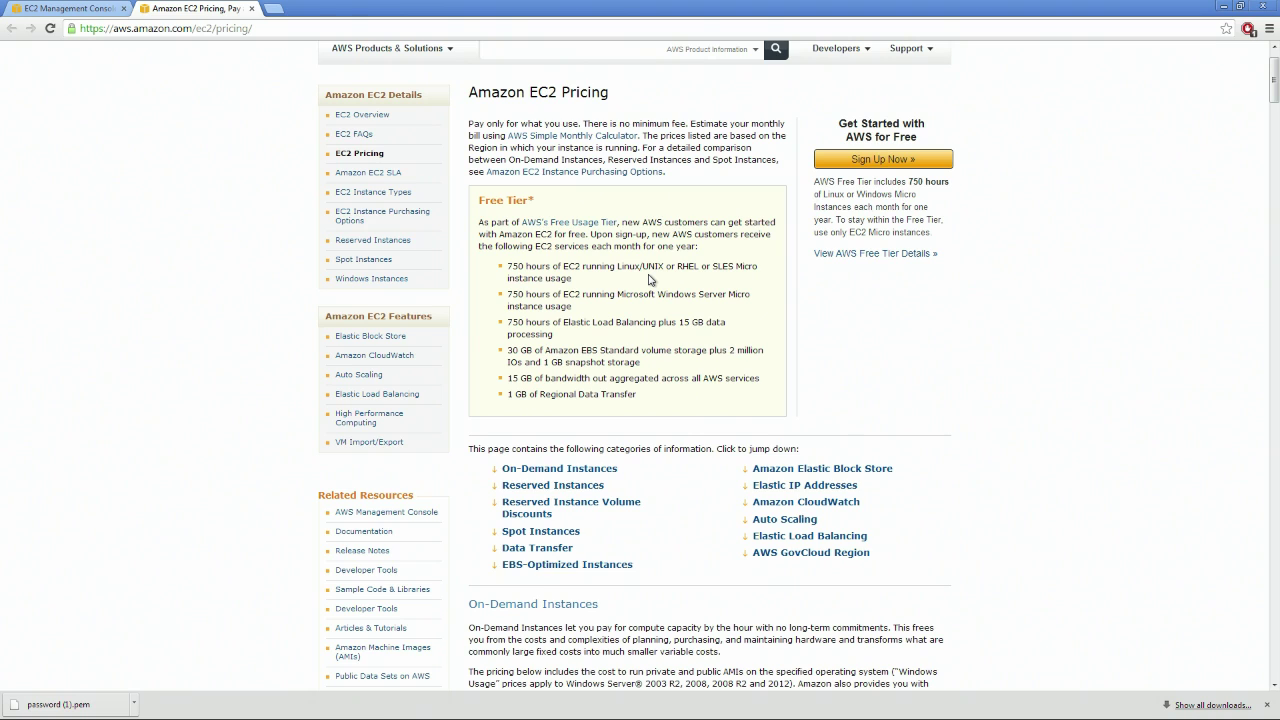
pyautogui.moveTo(511, 266); pyautogui.dragTo(698, 366)
# Scroll down to the On-Demand prices table on the EC2 Pricing page and back up
pyautogui.scroll(-2, 716, 226)
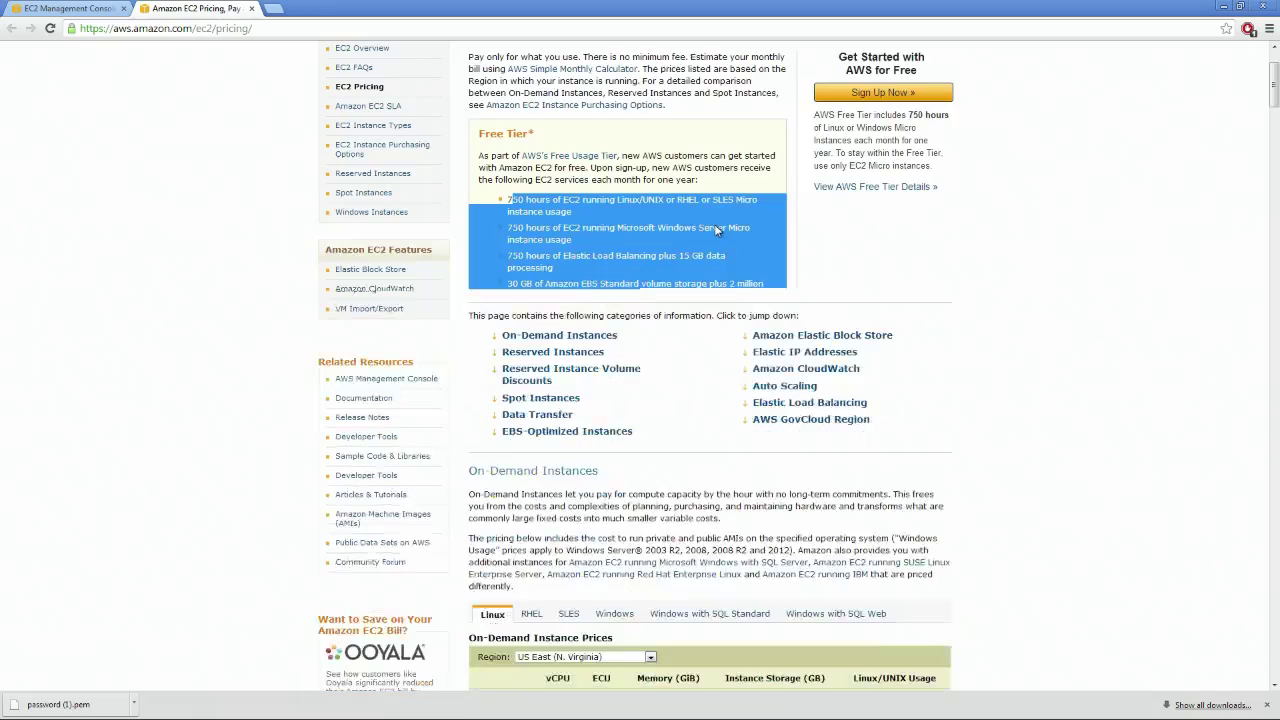
pyautogui.scroll(-4, 714, 224)
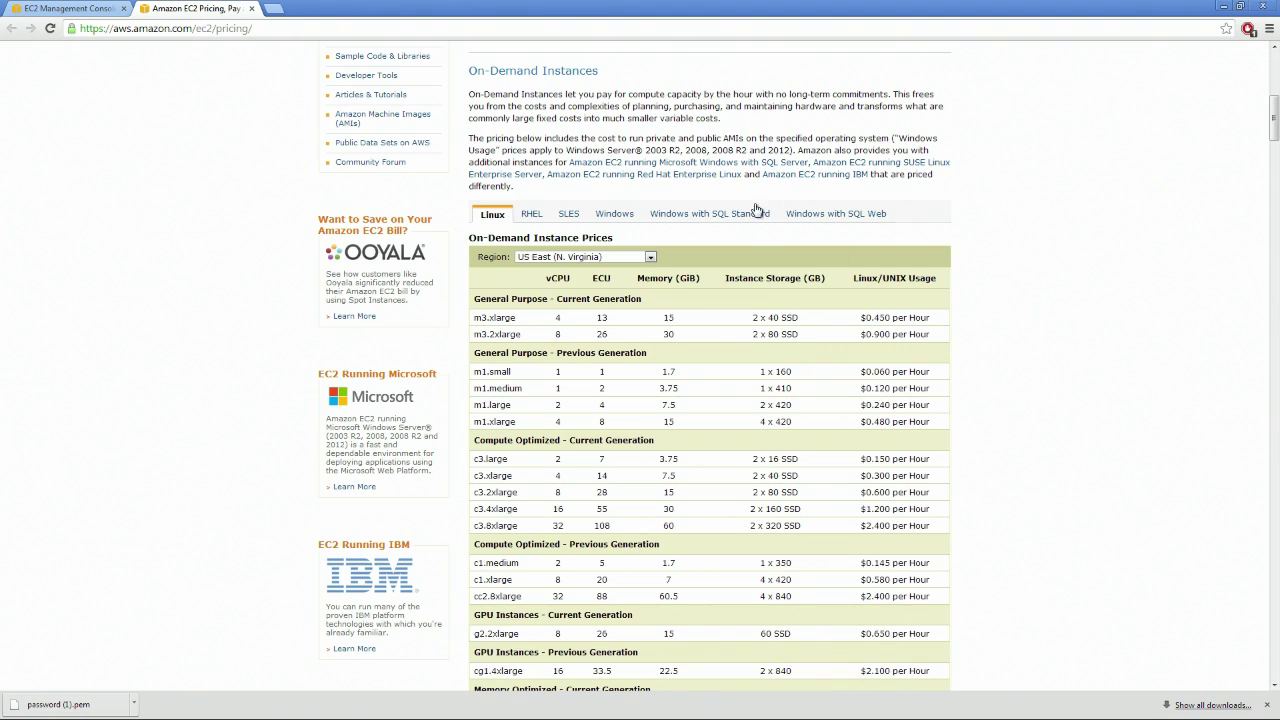
pyautogui.scroll(-2, 890, 255)
pyautogui.scroll(3, 930, 310)
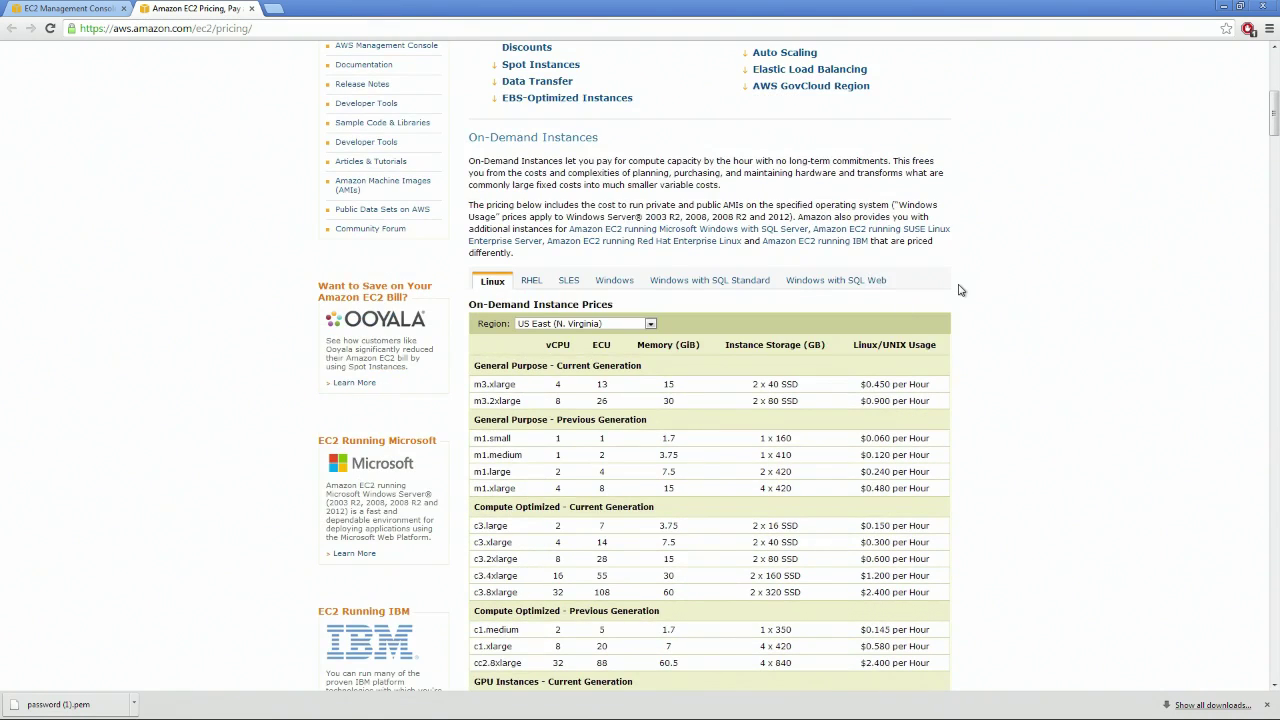
pyautogui.scroll(-1, 958, 288)
pyautogui.scroll(6, 945, 292)
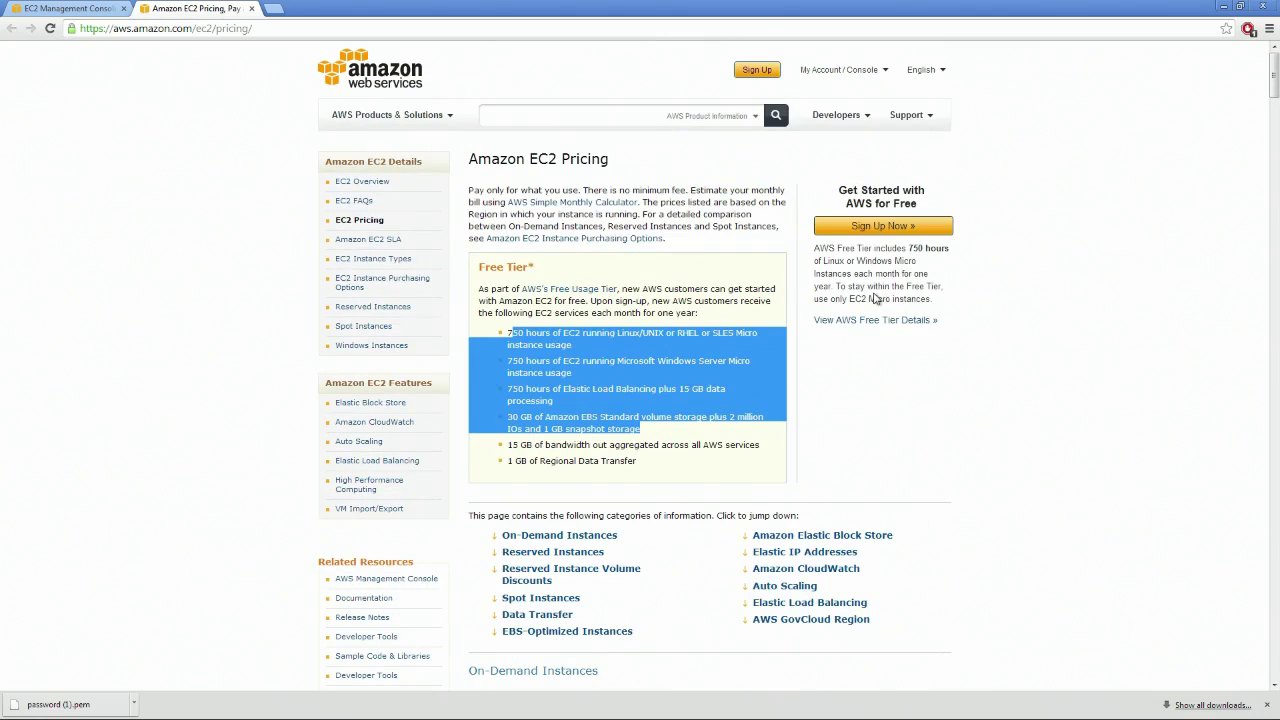
# Review the Free Tier allowances, including 30 GB EBS and 15 GB bandwidth, then return to the EC2 console
pyautogui.click(675, 452)
pyautogui.moveTo(637, 461); pyautogui.dragTo(498, 326)
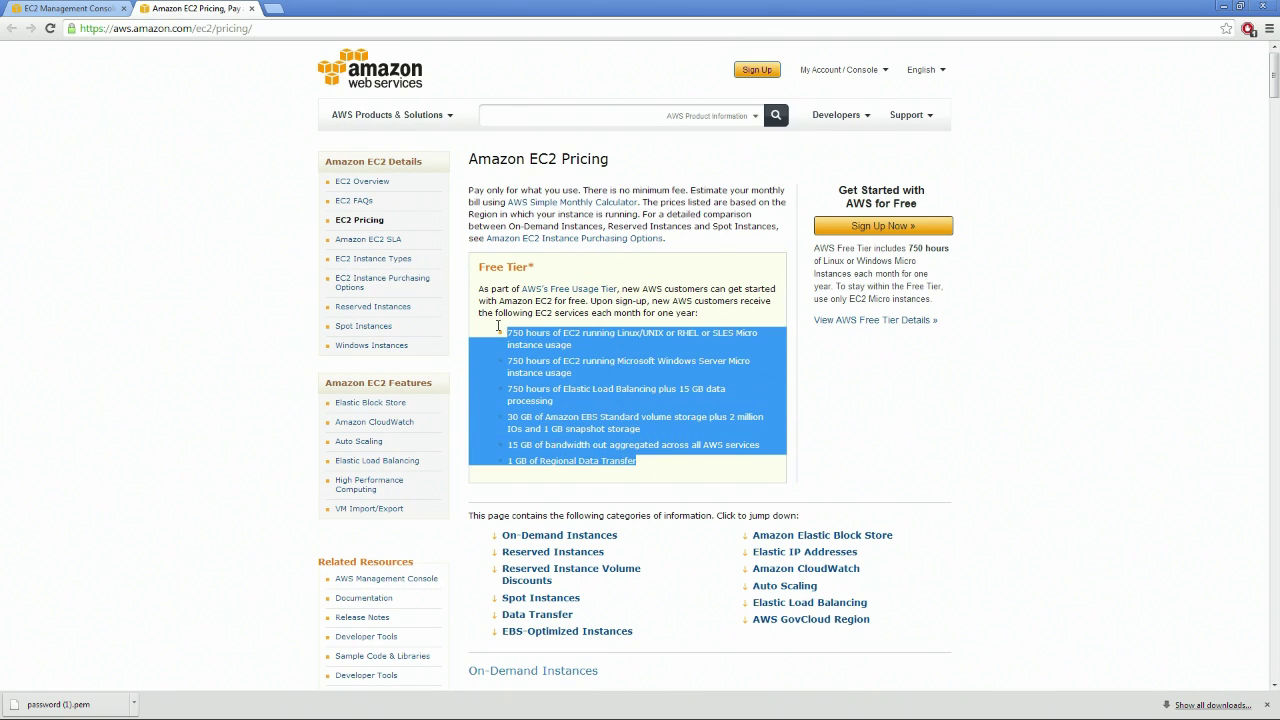
pyautogui.click(666, 325)
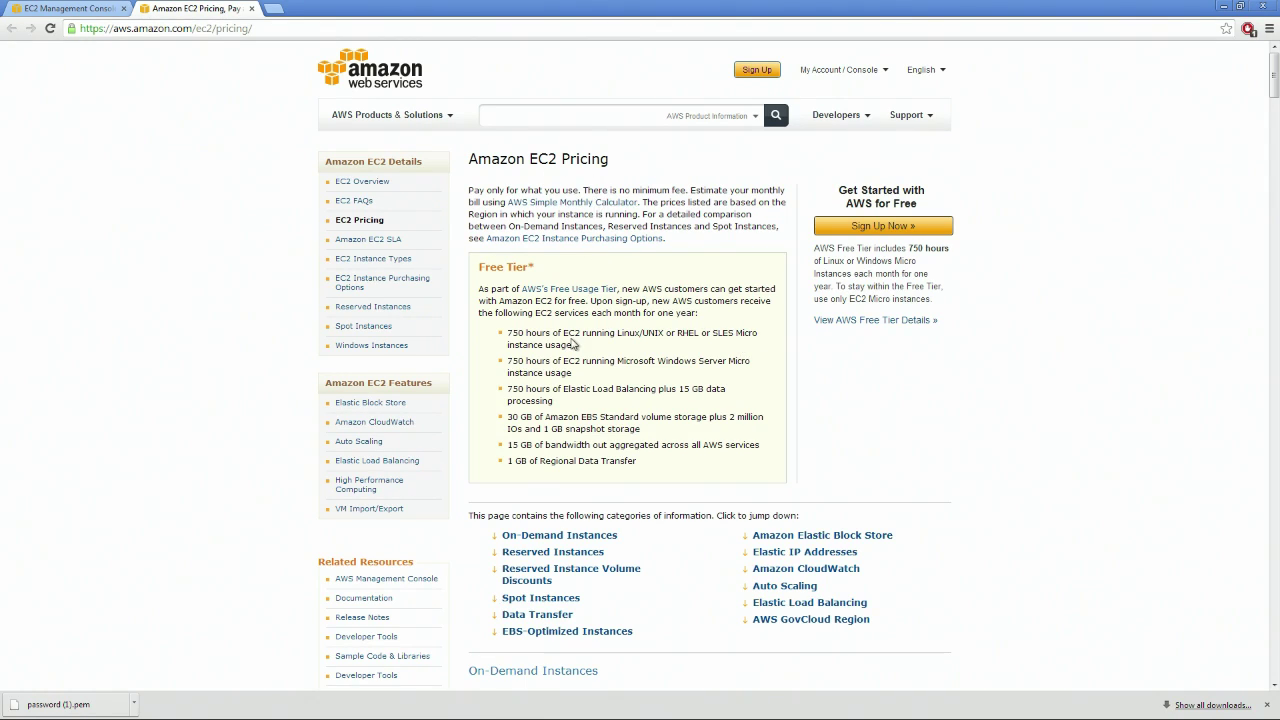
pyautogui.moveTo(573, 344); pyautogui.dragTo(730, 460)
pyautogui.click(678, 288)
pyautogui.moveTo(651, 476); pyautogui.dragTo(698, 459)
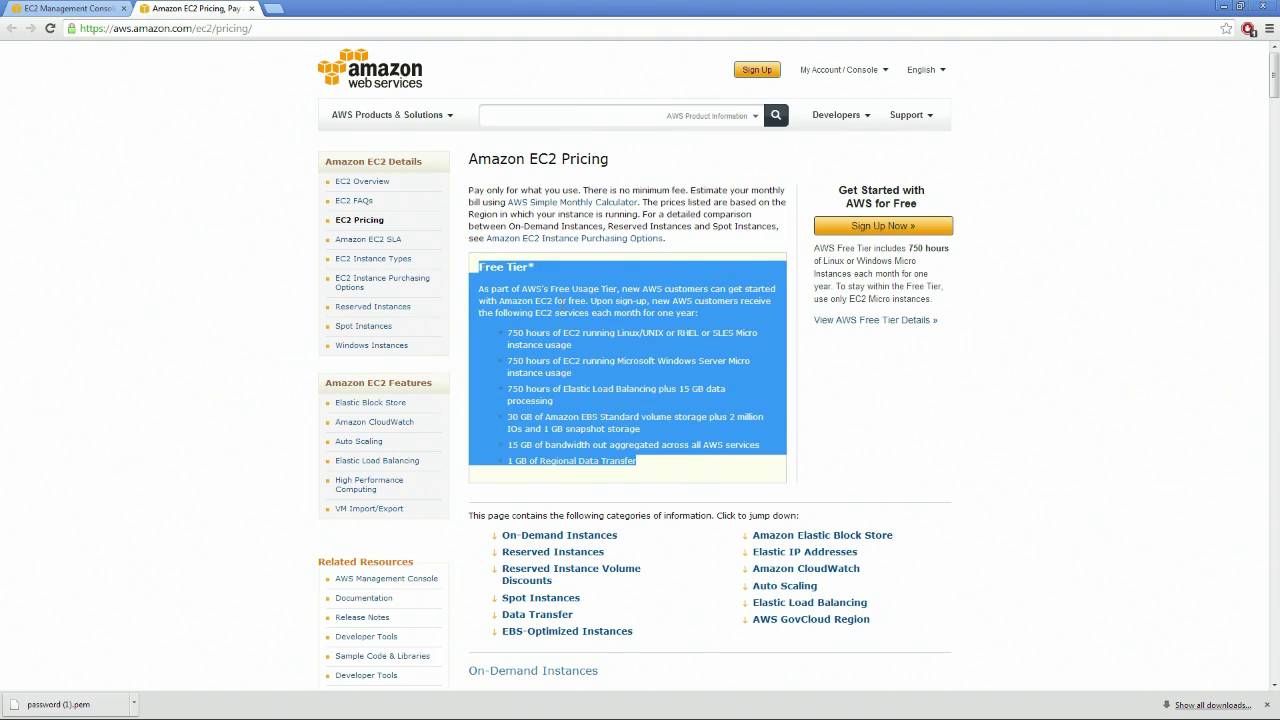
pyautogui.tripleClick(515, 158)
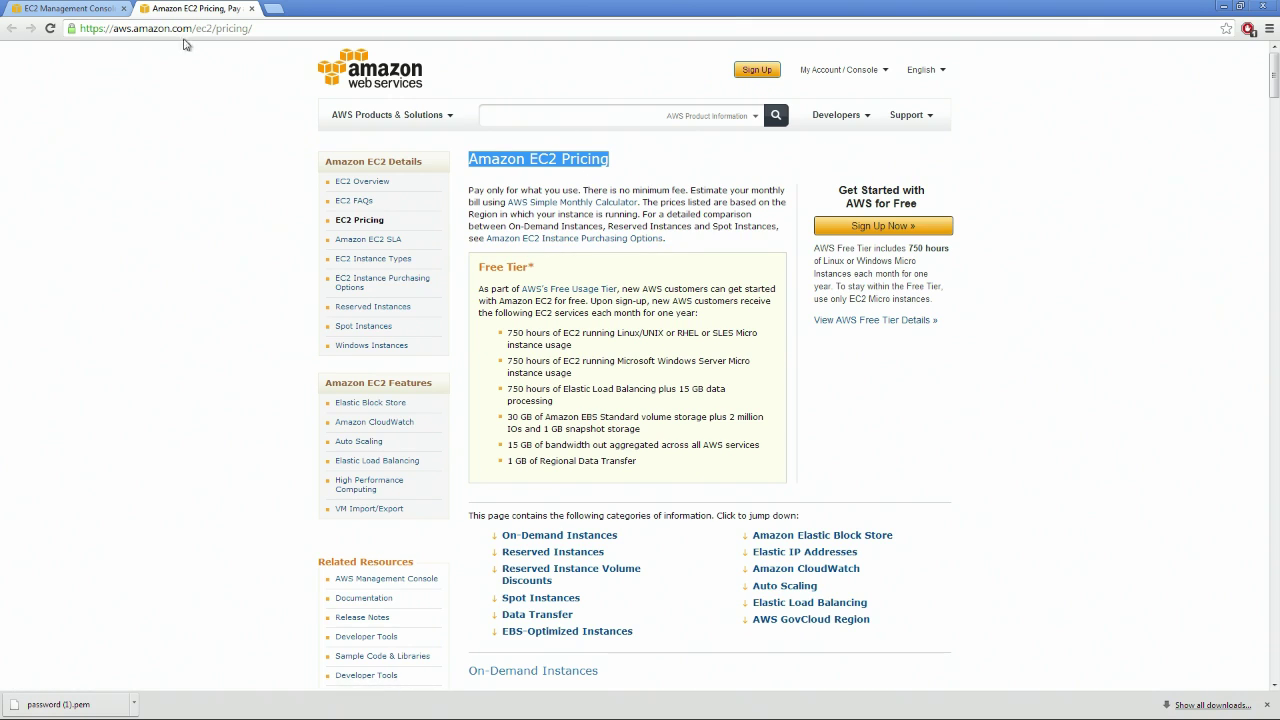
pyautogui.click(132, 9)
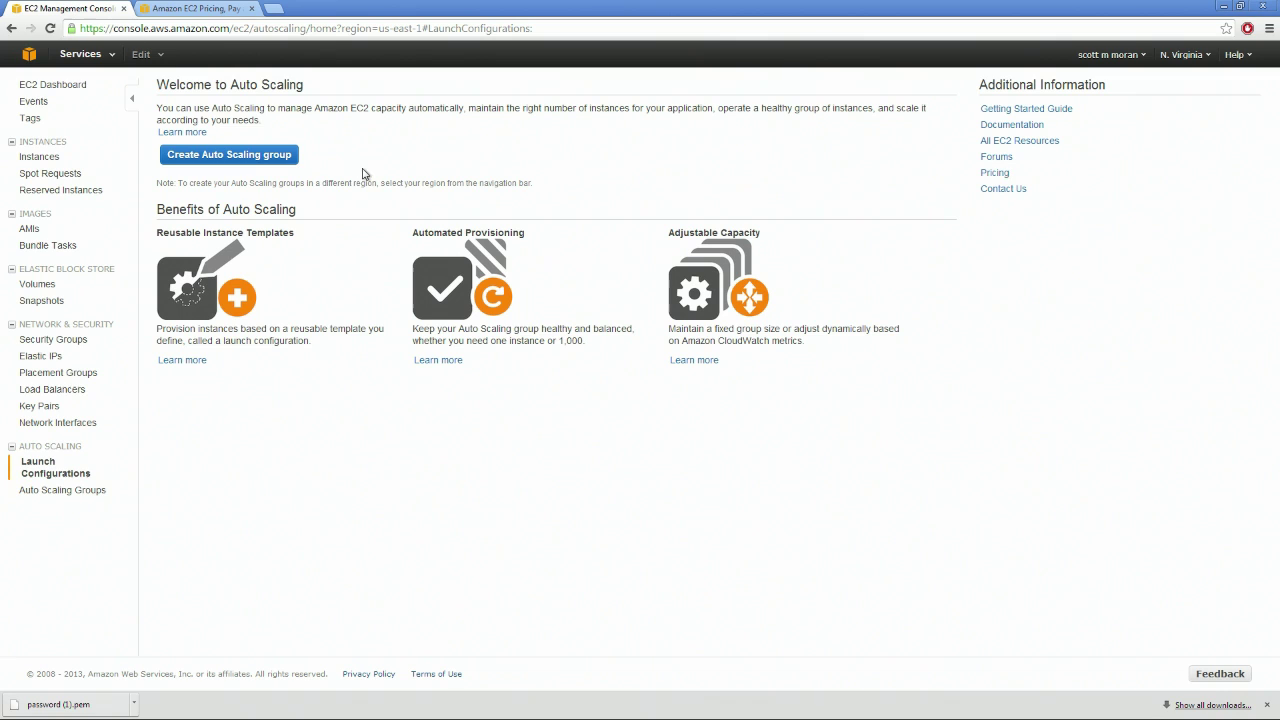
# Select the running t1.micro instance and try getting its administrator password, which isn't ready
pyautogui.click(40, 157)
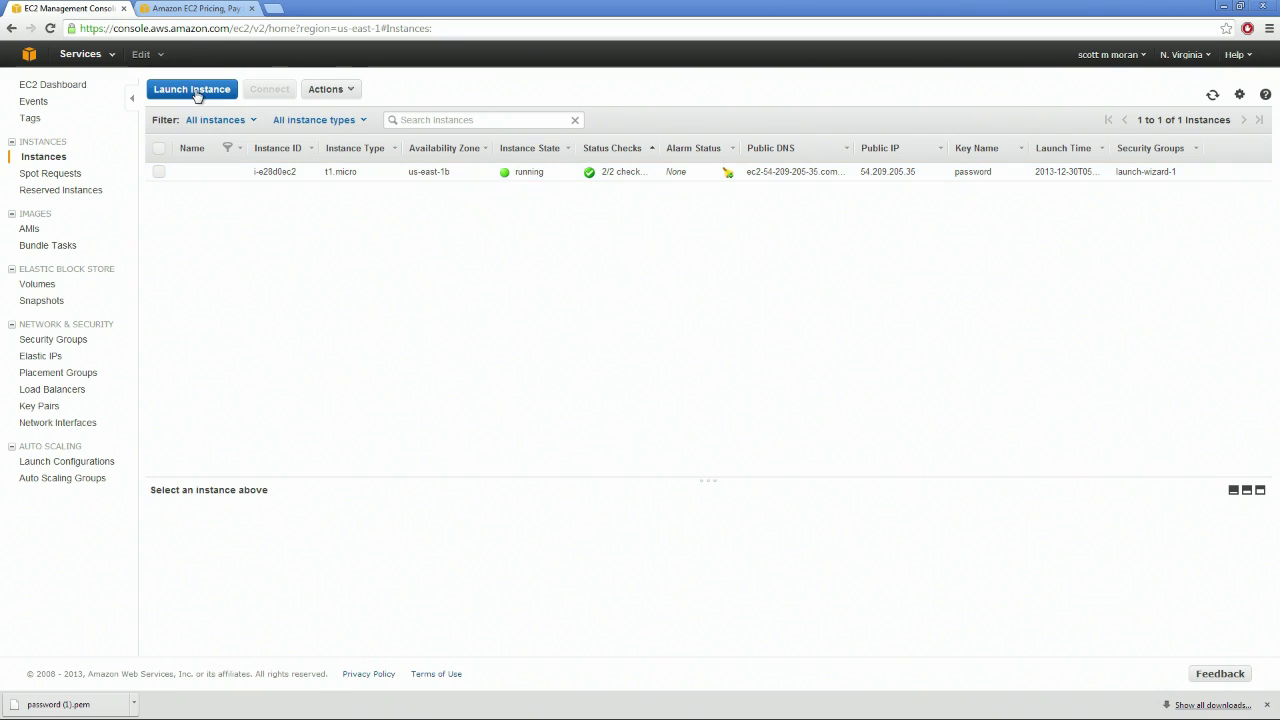
pyautogui.click(192, 170)
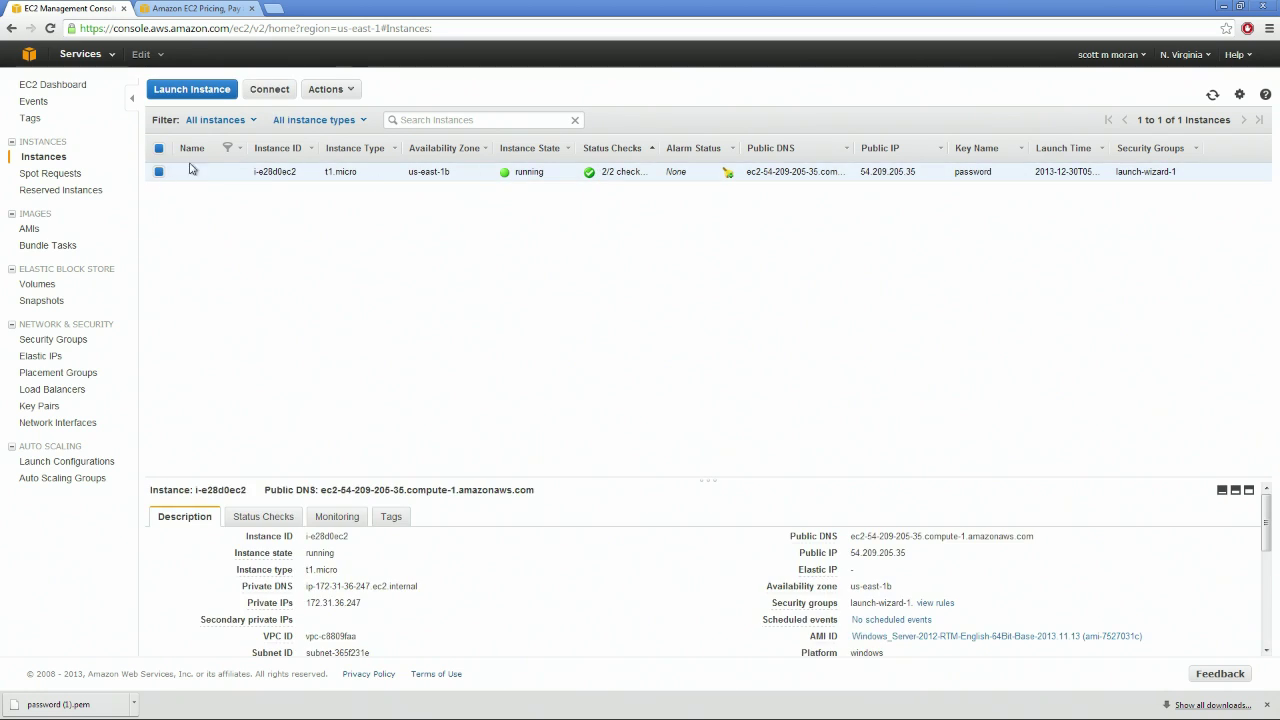
pyautogui.click(278, 89)
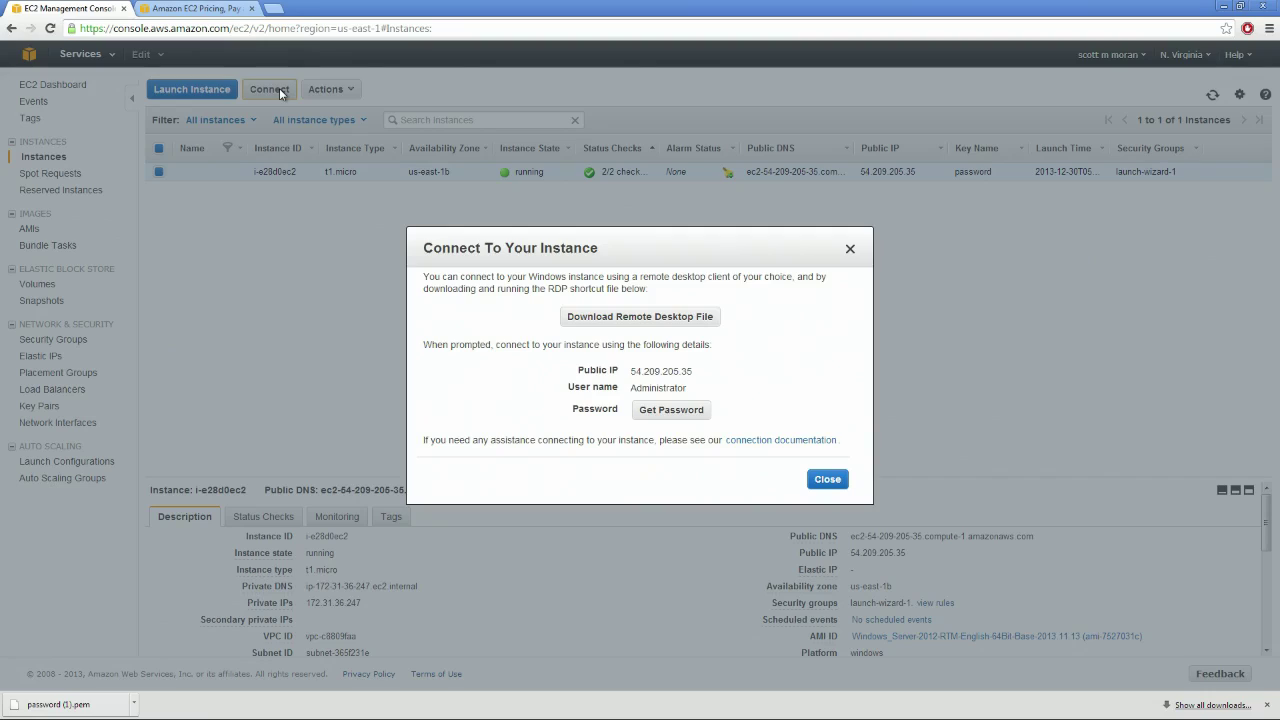
pyautogui.click(706, 418)
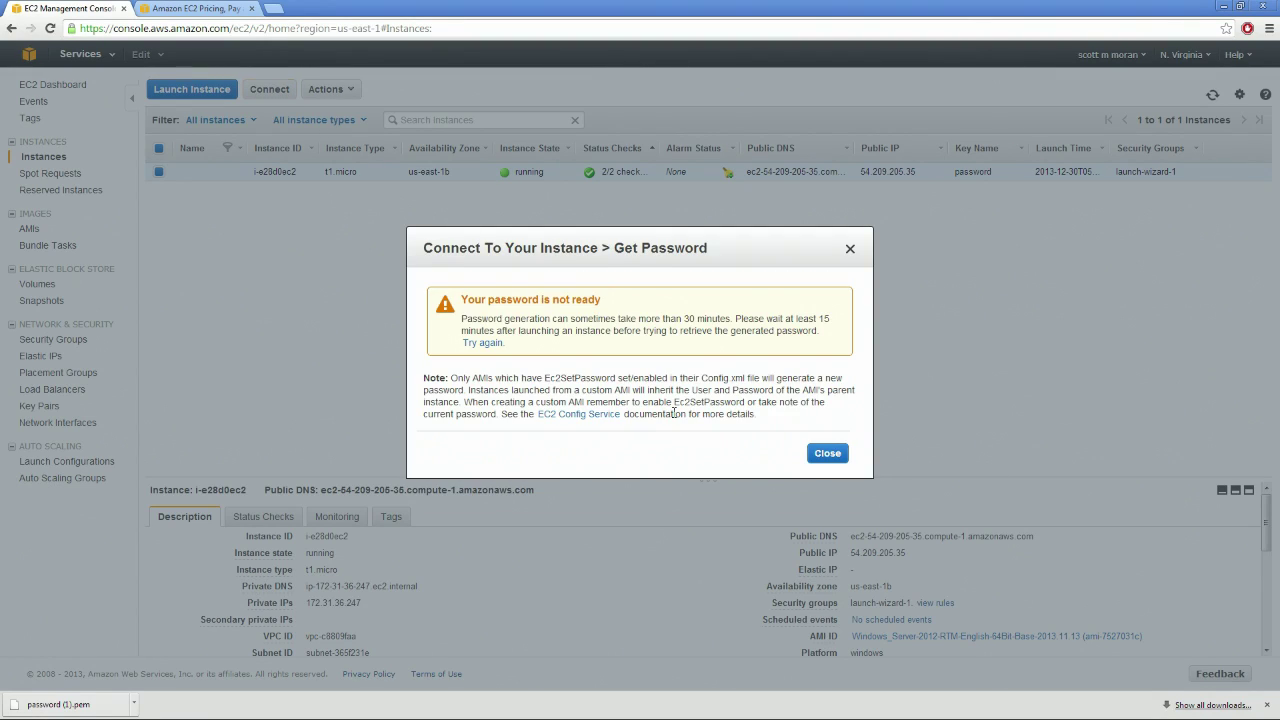
pyautogui.click(851, 250)
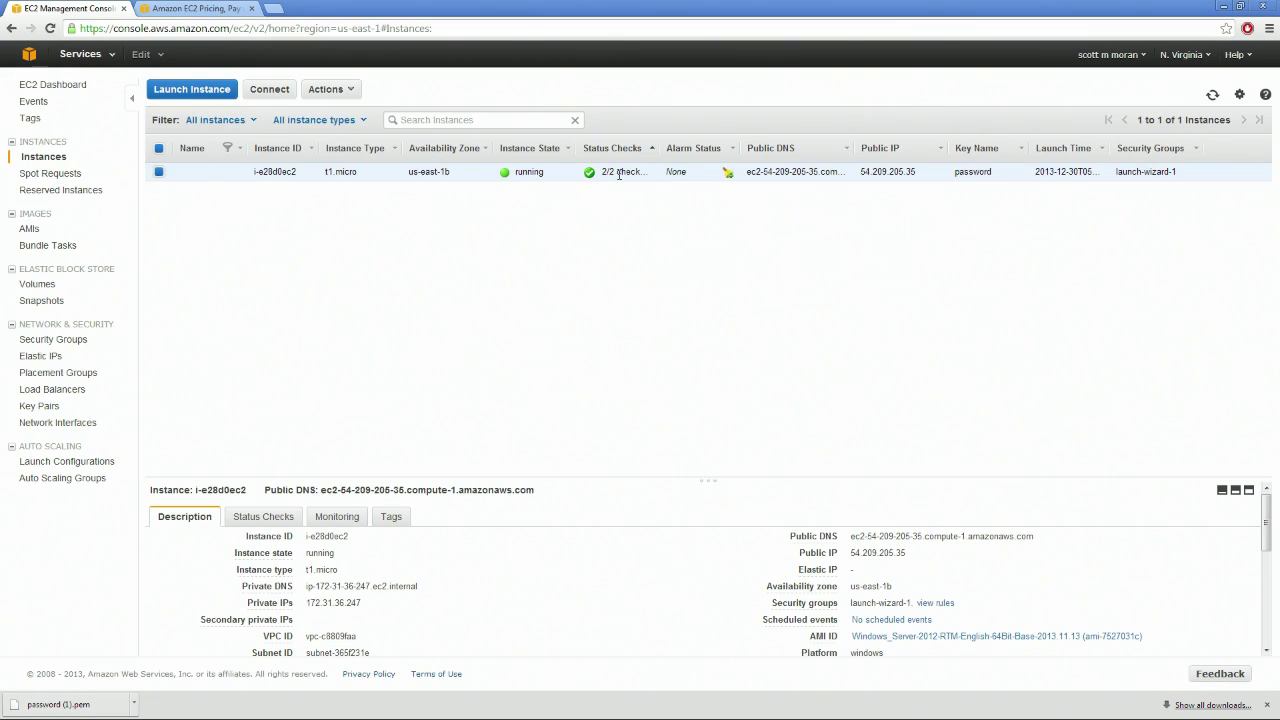
# Sort instances by status checks and retry the password retrieval, still not ready
pyautogui.click(651, 149)
pyautogui.click(270, 90)
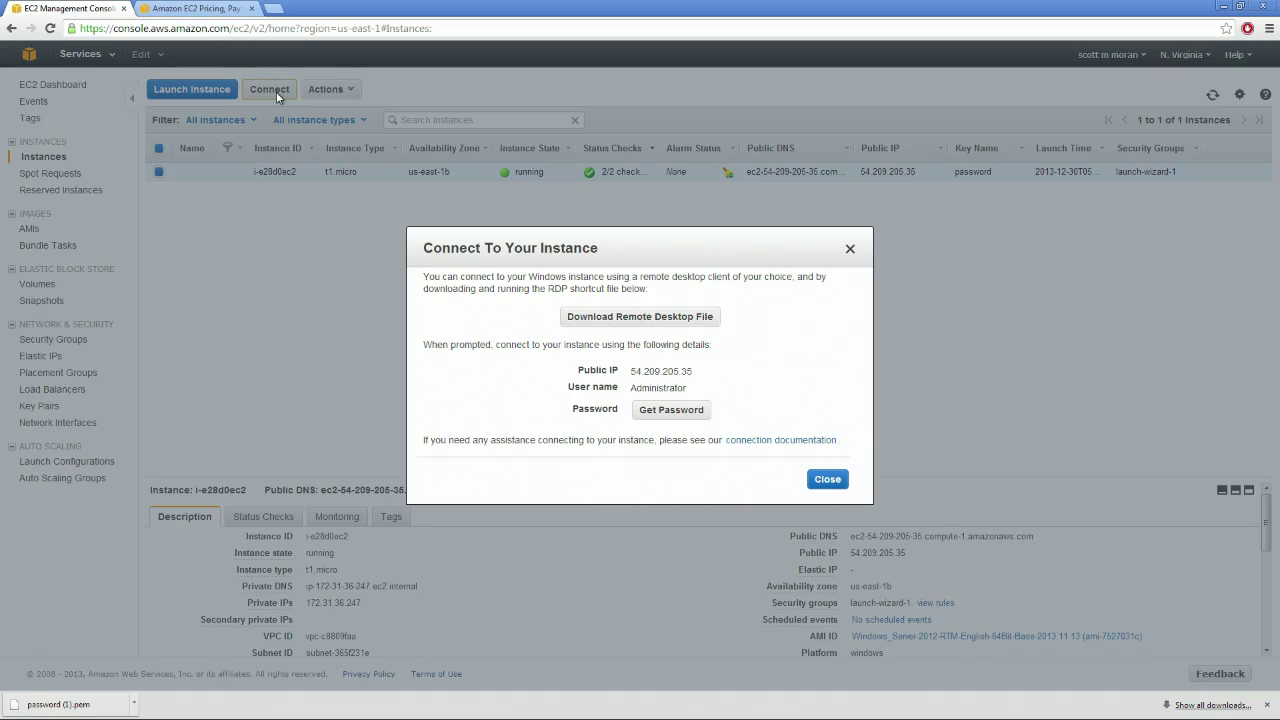
pyautogui.click(689, 412)
pyautogui.click(851, 250)
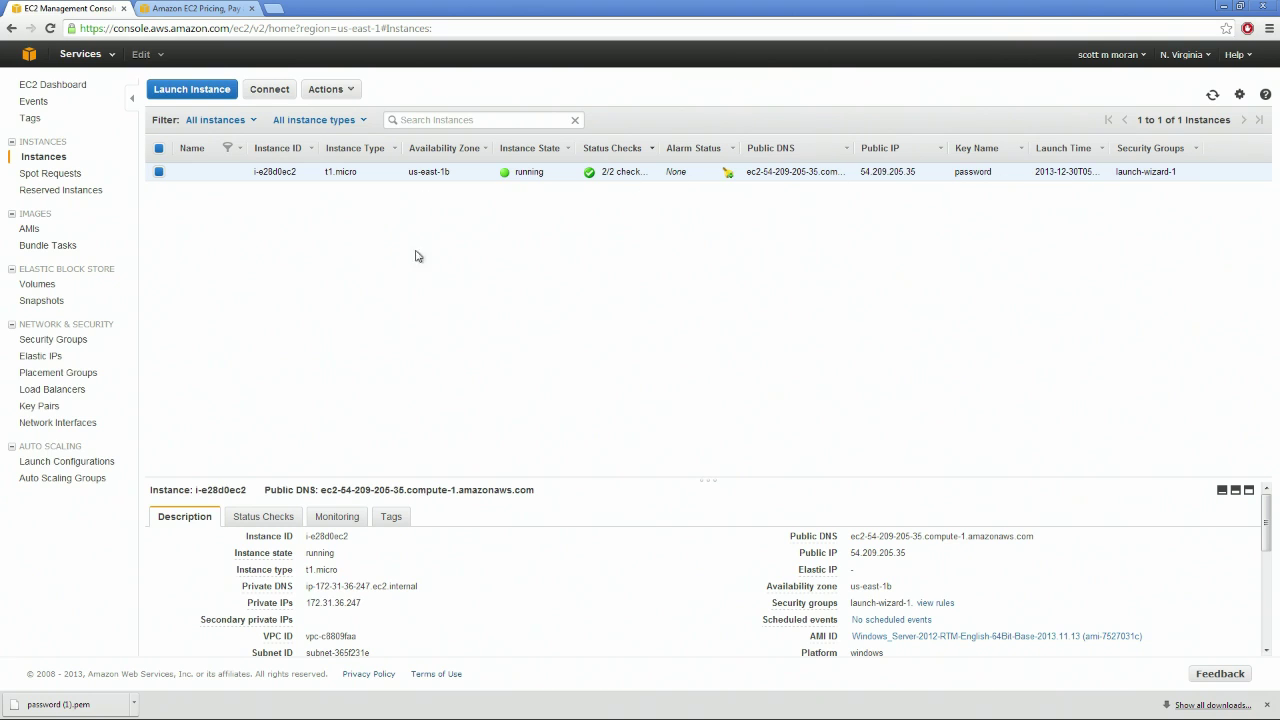
# Return to the EC2 Pricing page and look over the Free Tier box again
pyautogui.click(209, 11)
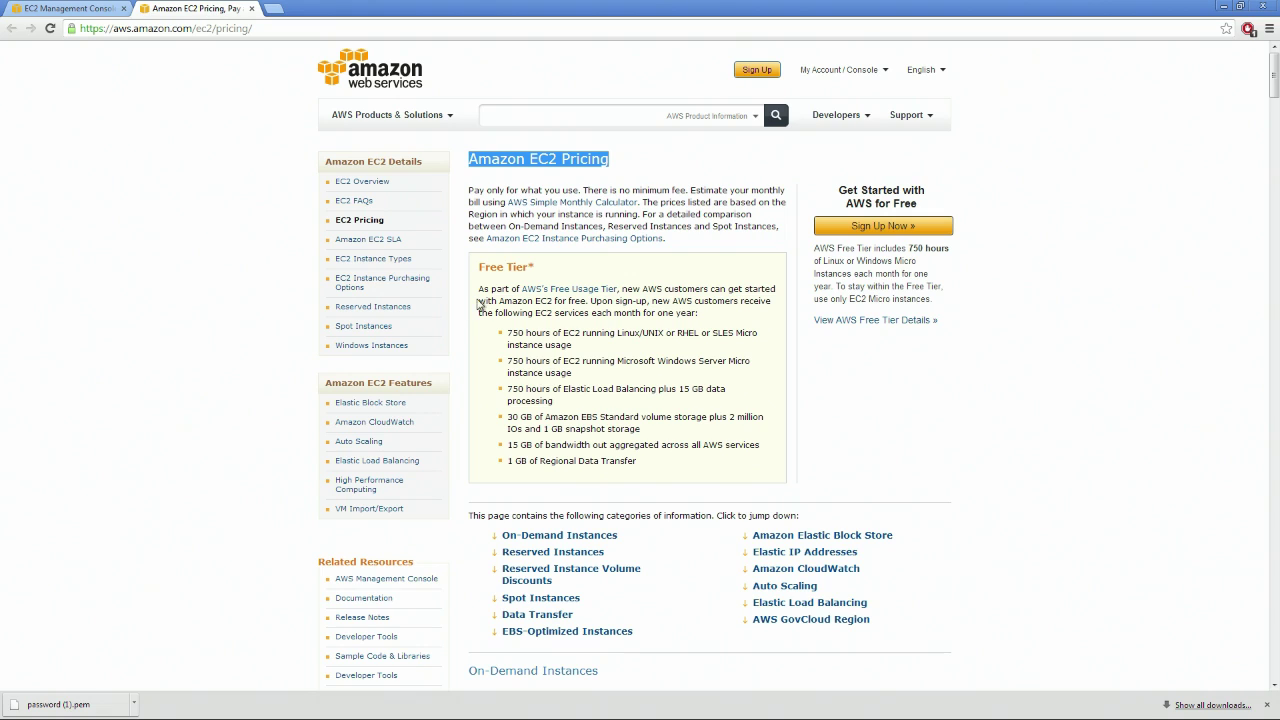
pyautogui.moveTo(477, 265); pyautogui.dragTo(732, 464)
pyautogui.scroll(-6, 732, 464)
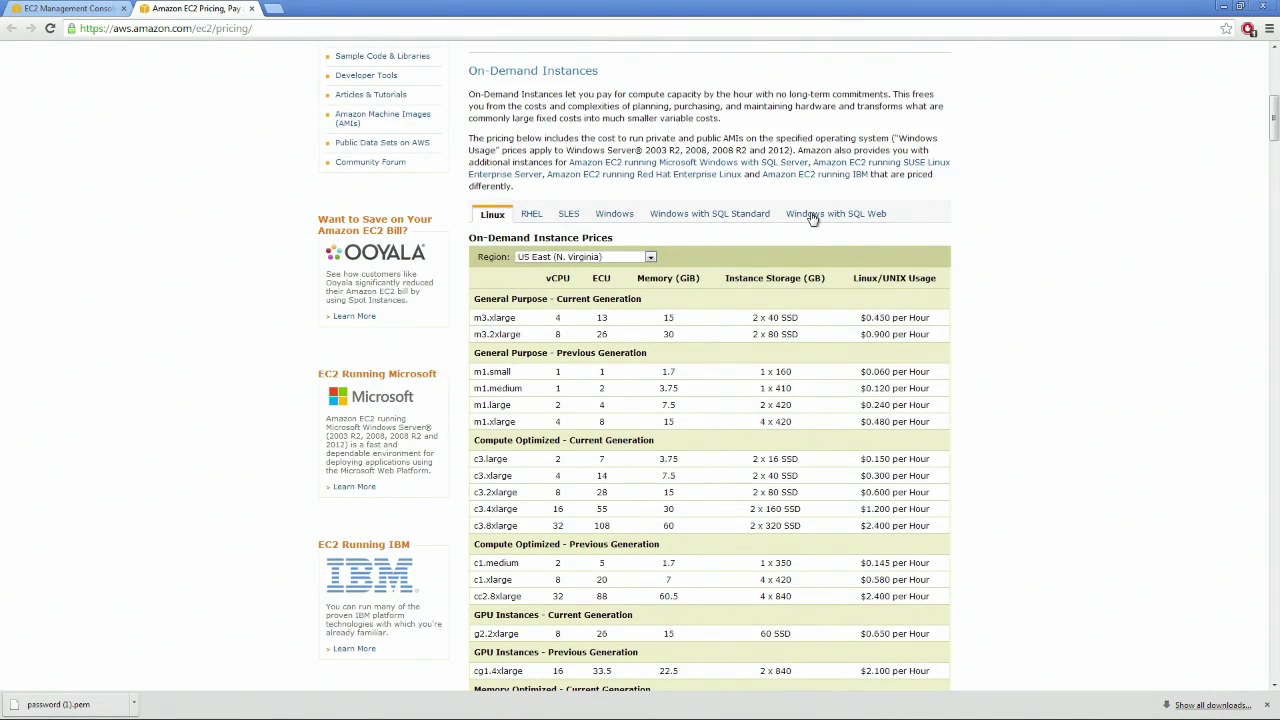
pyautogui.scroll(-2, 714, 149)
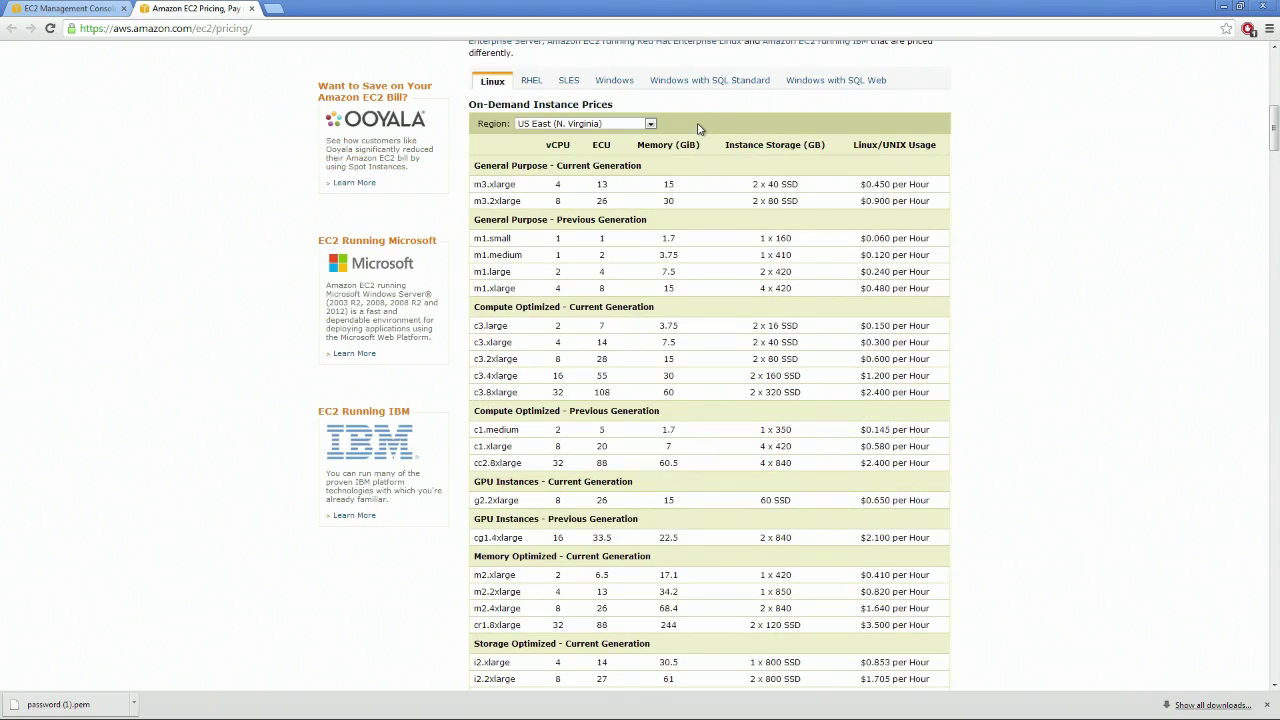
pyautogui.scroll(1, 698, 128)
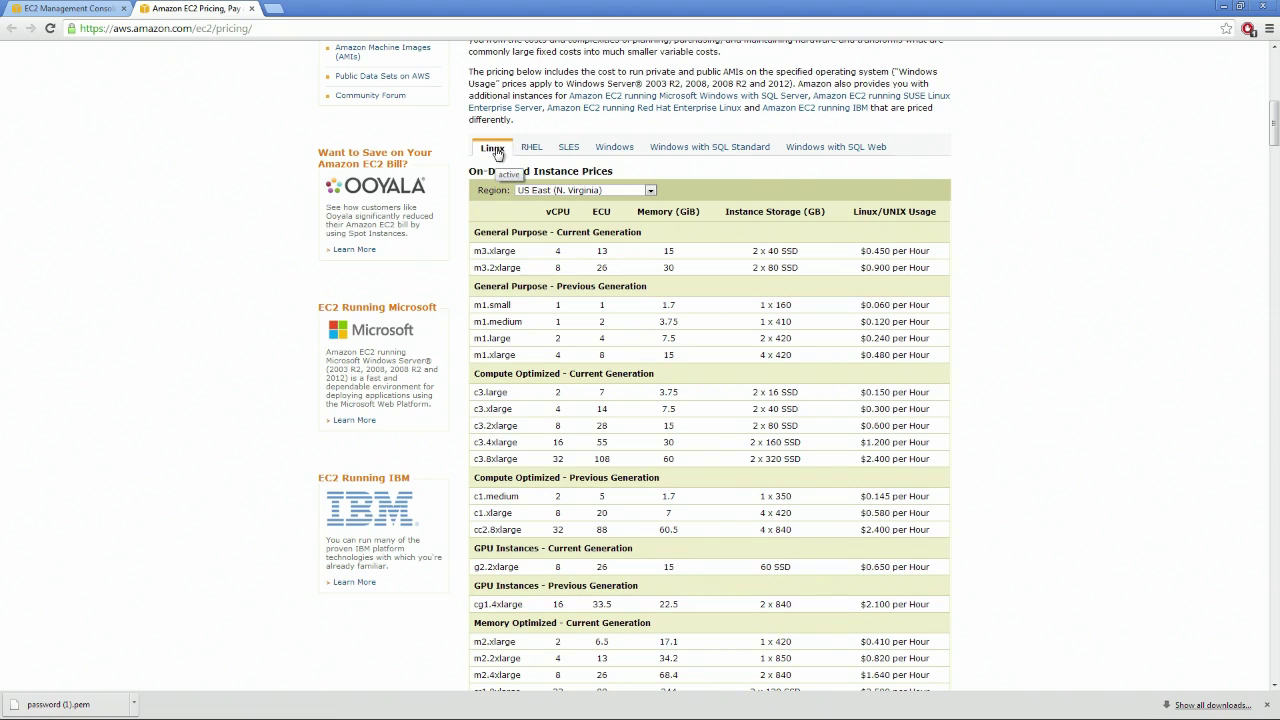
# Show Windows on-demand prices for US East (N. Virginia), briefly comparing with Linux/UNIX
pyautogui.click(612, 148)
pyautogui.click(600, 191)
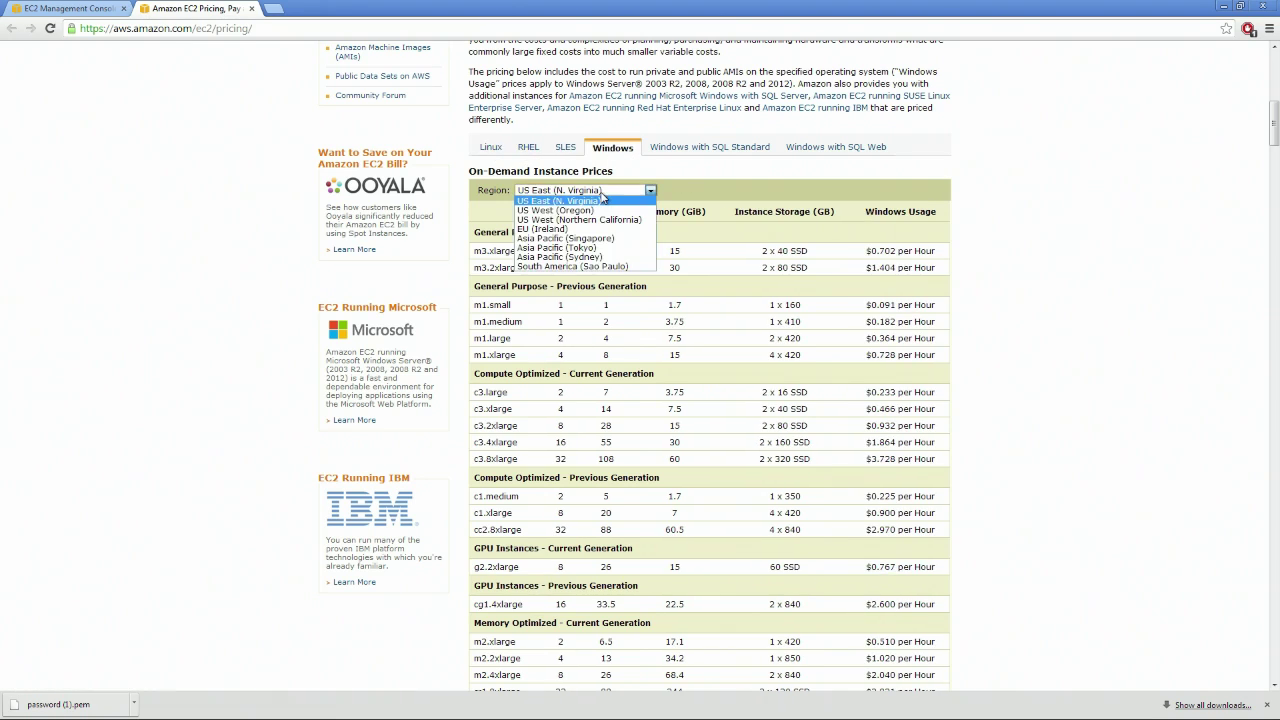
pyautogui.click(600, 200)
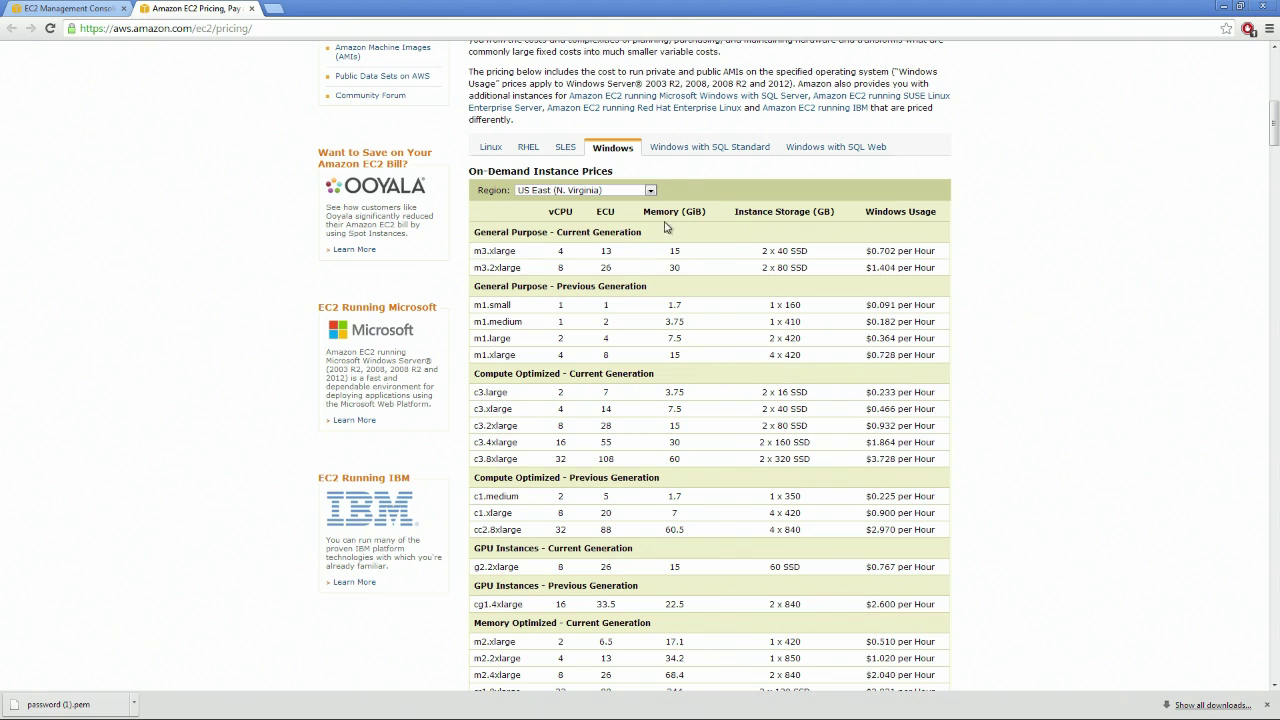
pyautogui.click(492, 150)
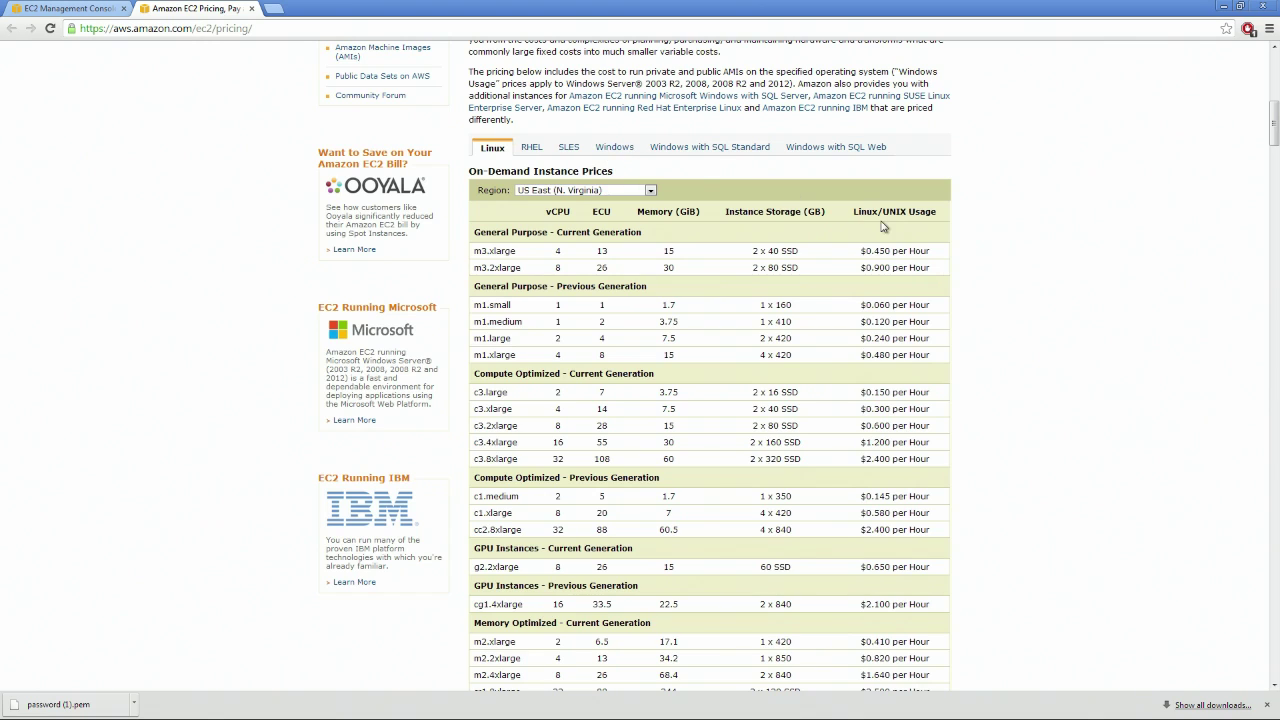
pyautogui.click(612, 152)
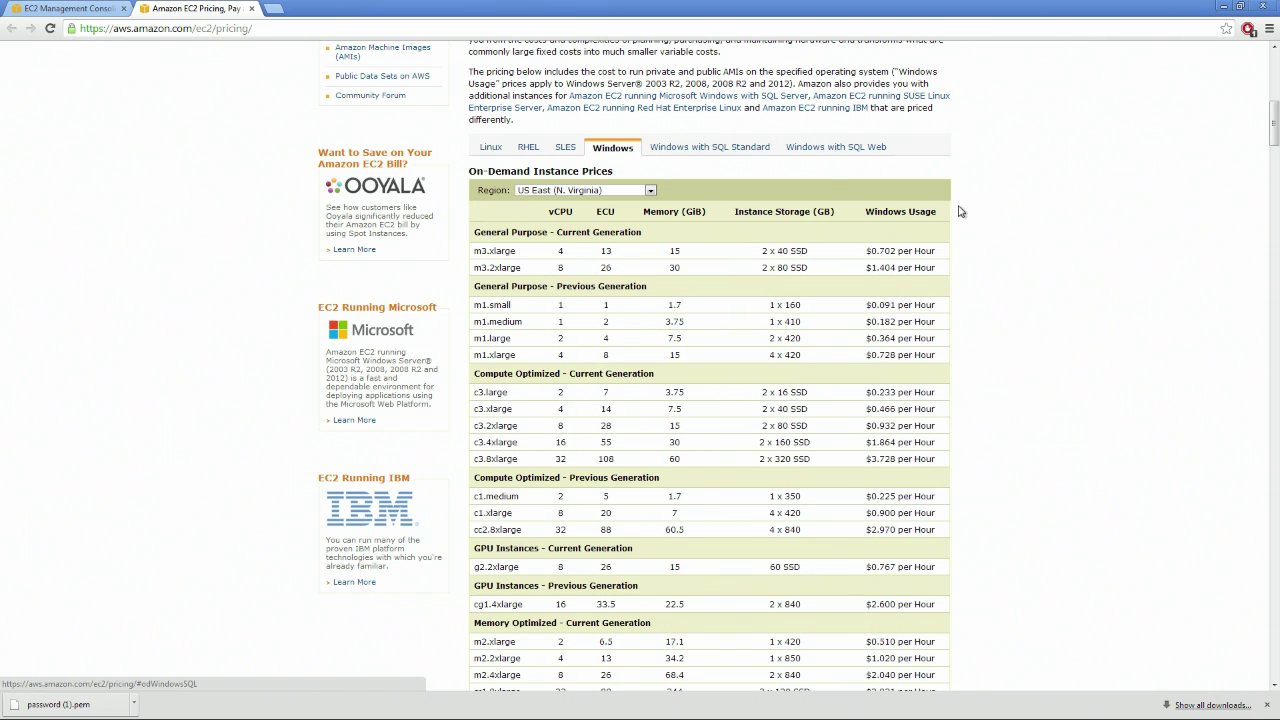
pyautogui.hotkey('ctrl', 'a')
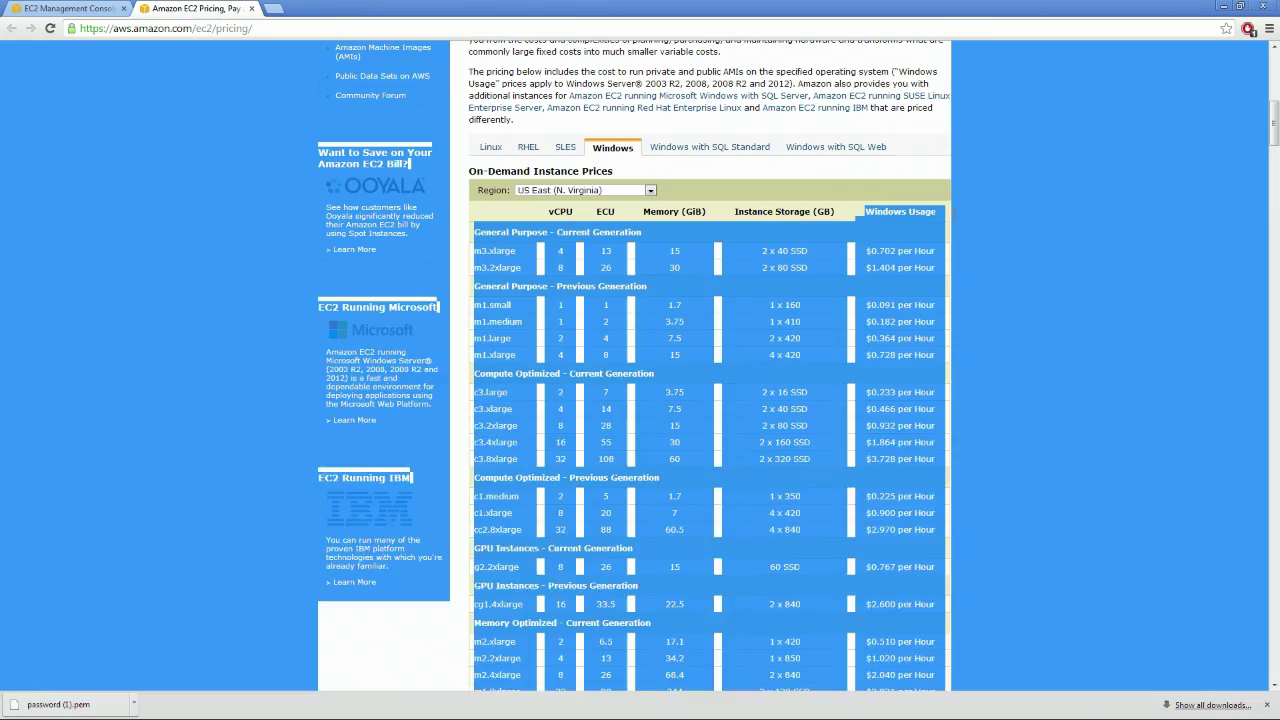
pyautogui.moveTo(923, 212); pyautogui.dragTo(845, 217)
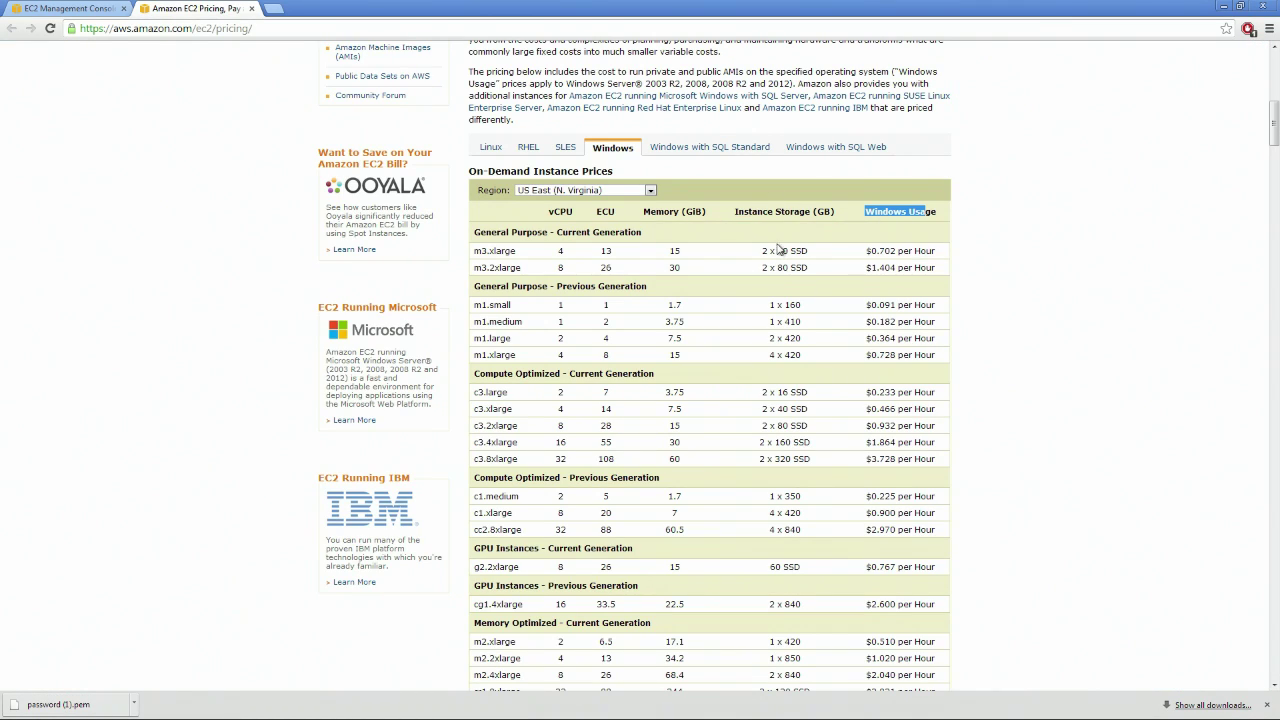
# Compare Linux/UNIX, Windows with SQL Standard and SQL Web rates, ending on plain Windows prices
pyautogui.click(486, 150)
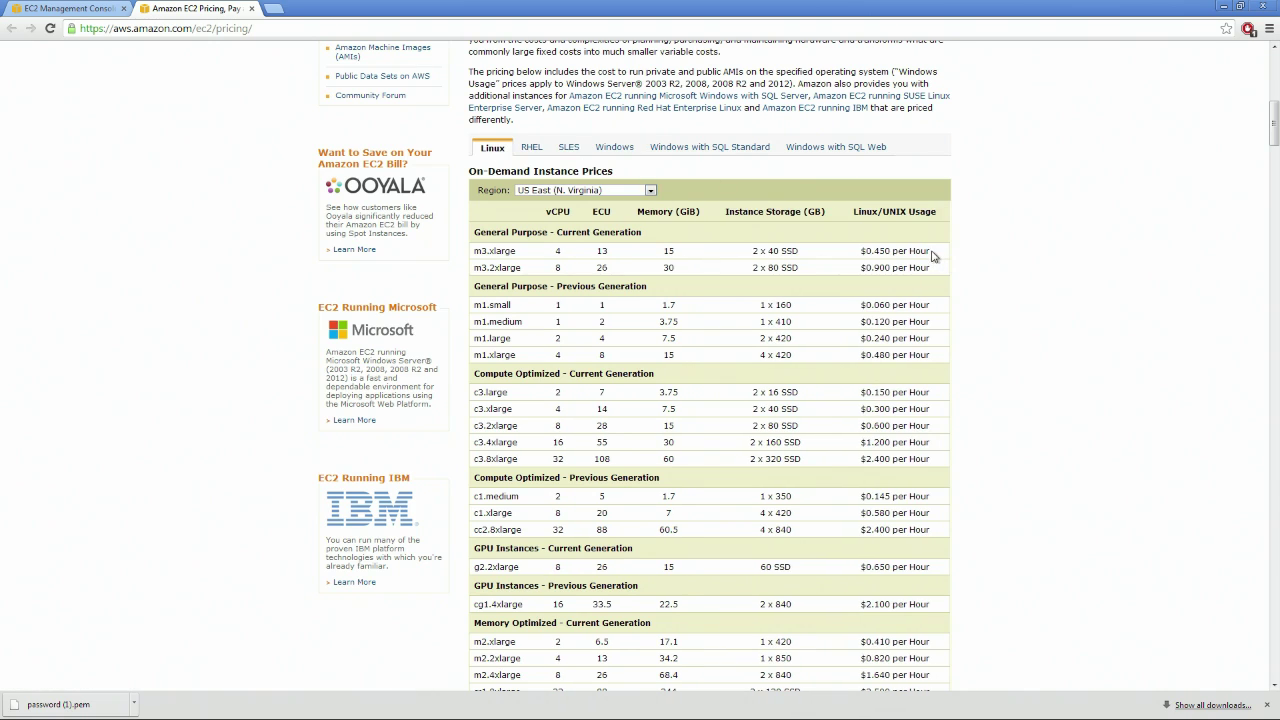
pyautogui.click(606, 146)
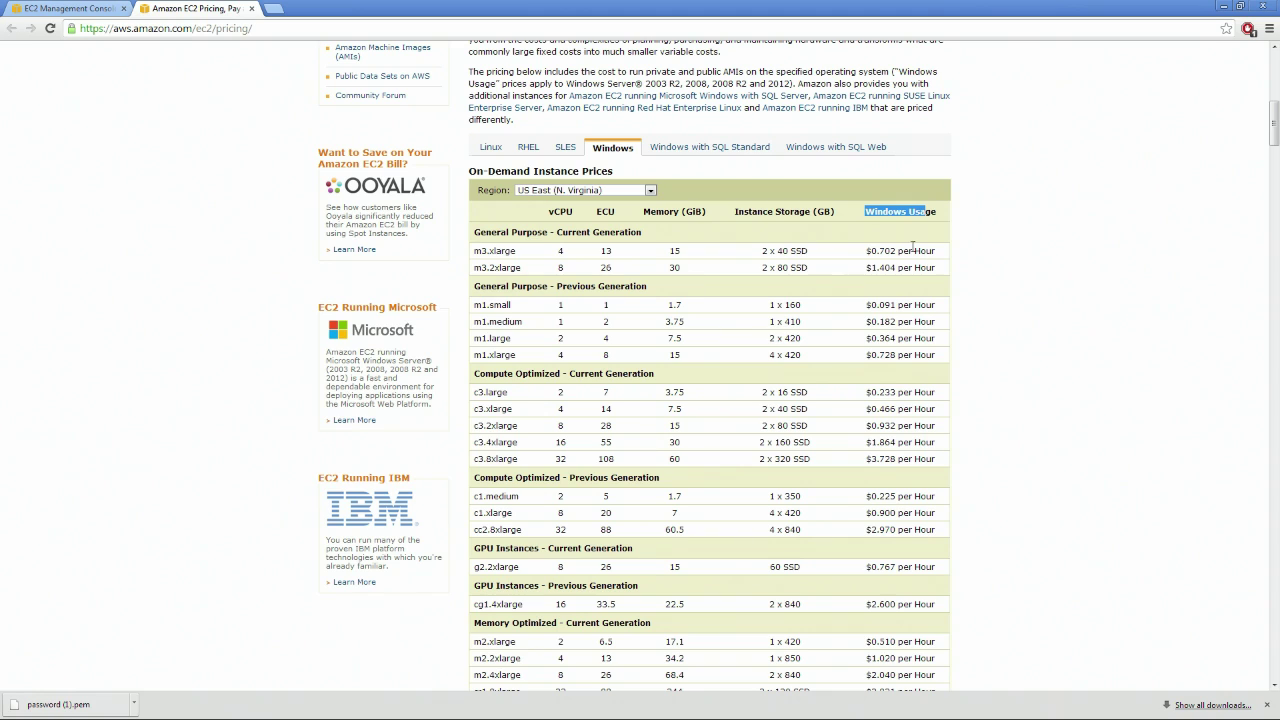
pyautogui.click(717, 156)
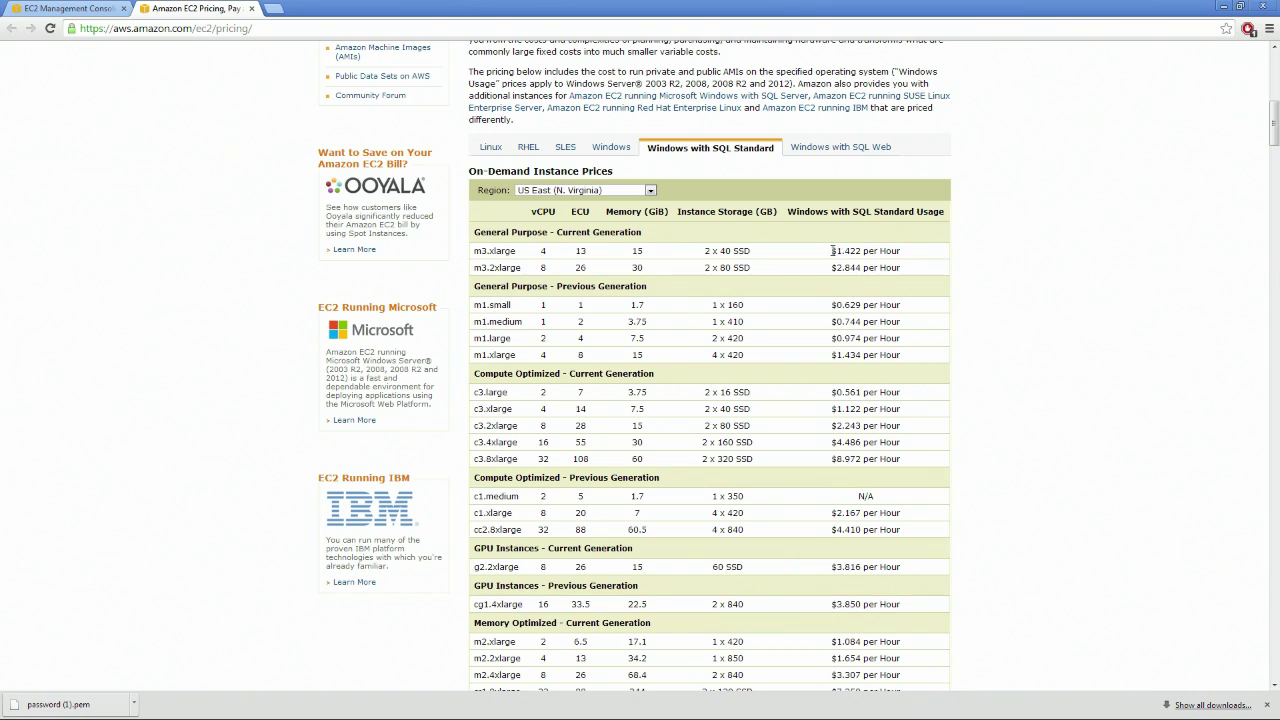
pyautogui.click(868, 149)
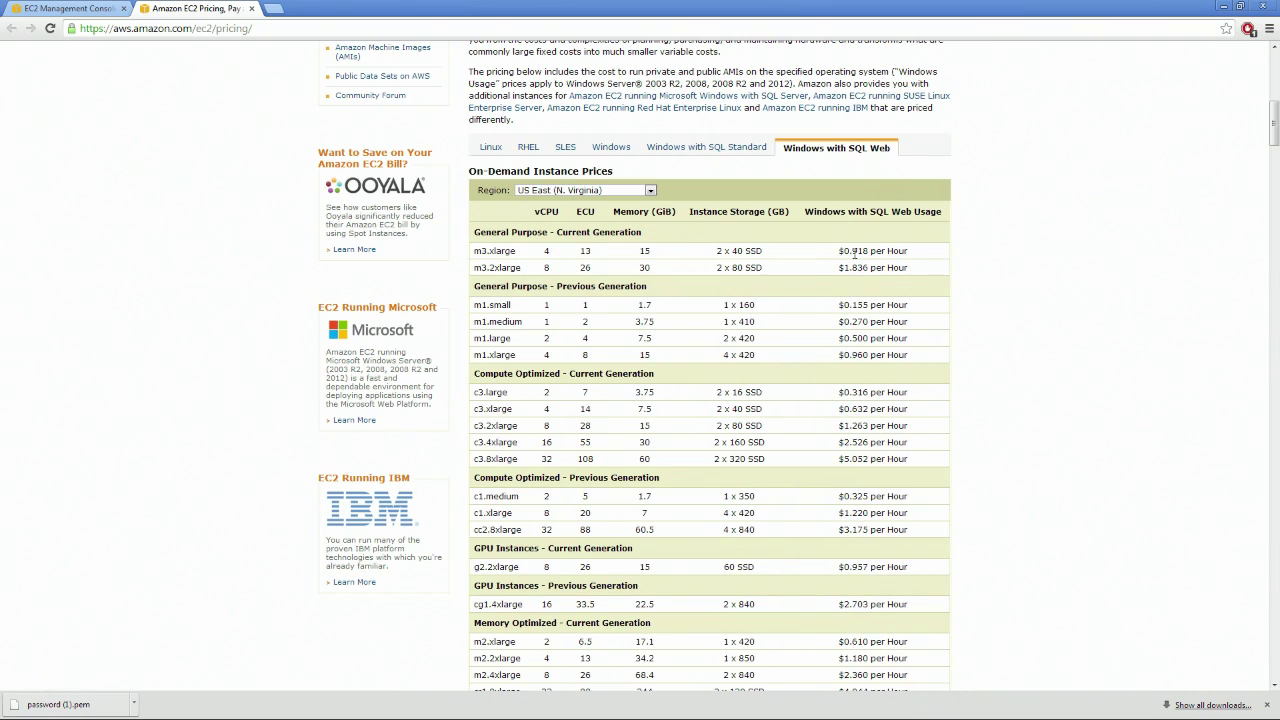
pyautogui.click(735, 148)
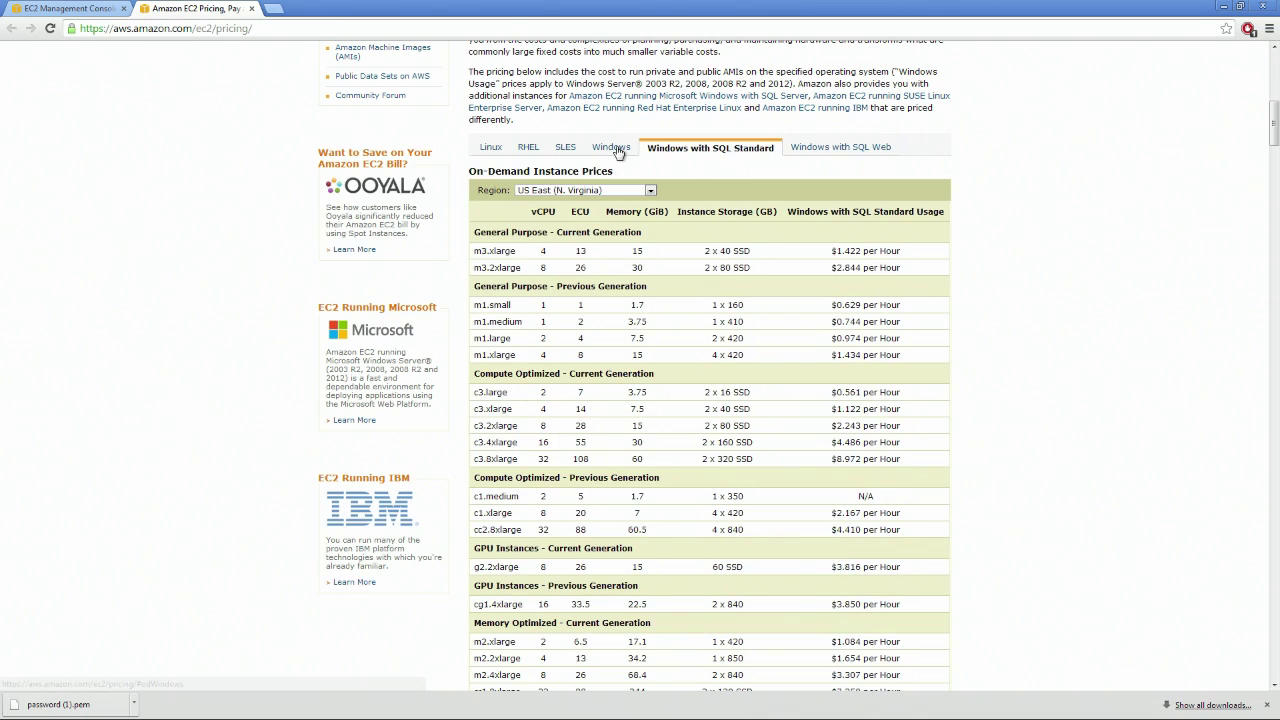
pyautogui.click(614, 149)
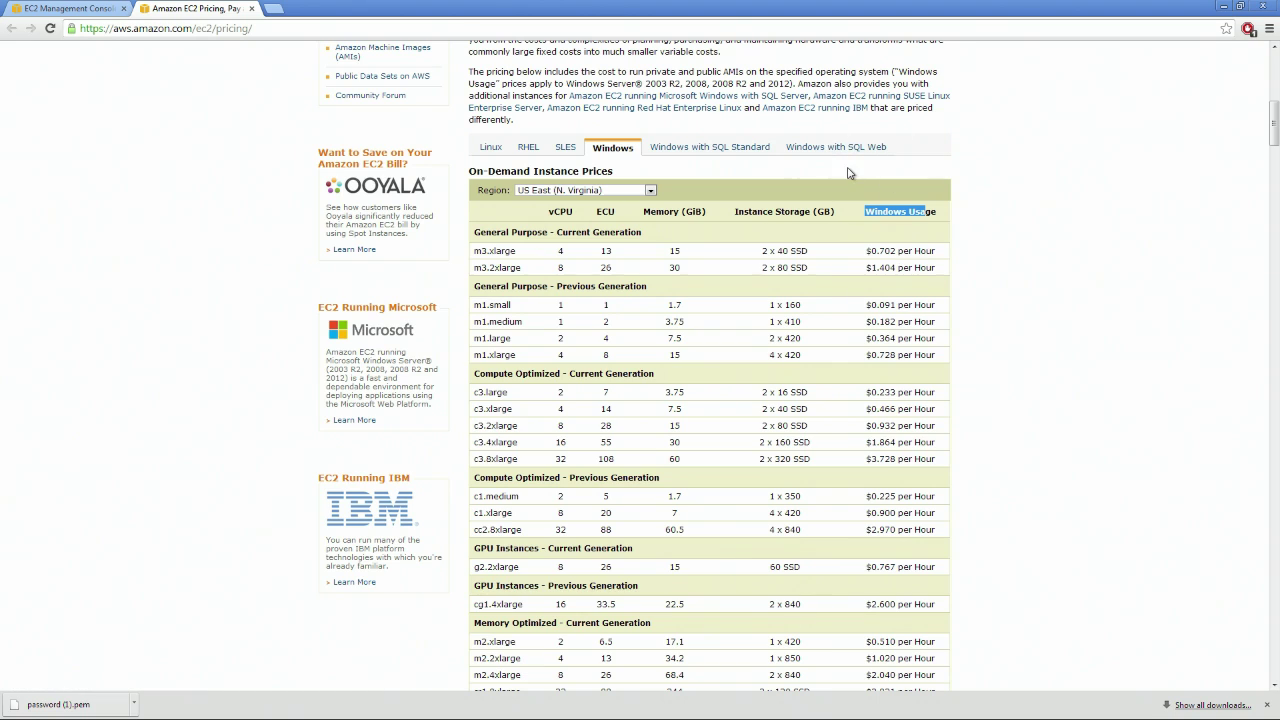
# Examine the m3.xlarge and m3.2xlarge vCPU, ECU (26) and memory specs in the Windows price table
pyautogui.scroll(-6, 848, 173)
pyautogui.scroll(5, 810, 224)
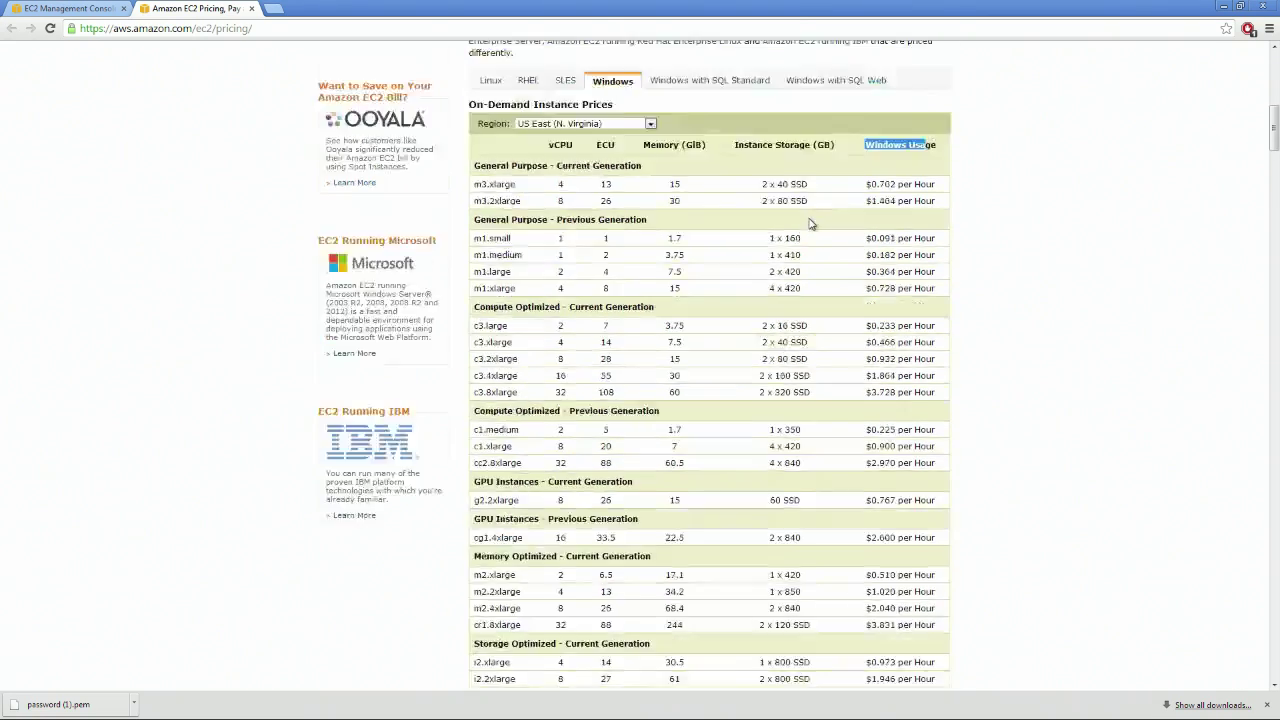
pyautogui.scroll(5, 810, 224)
pyautogui.scroll(-5, 740, 195)
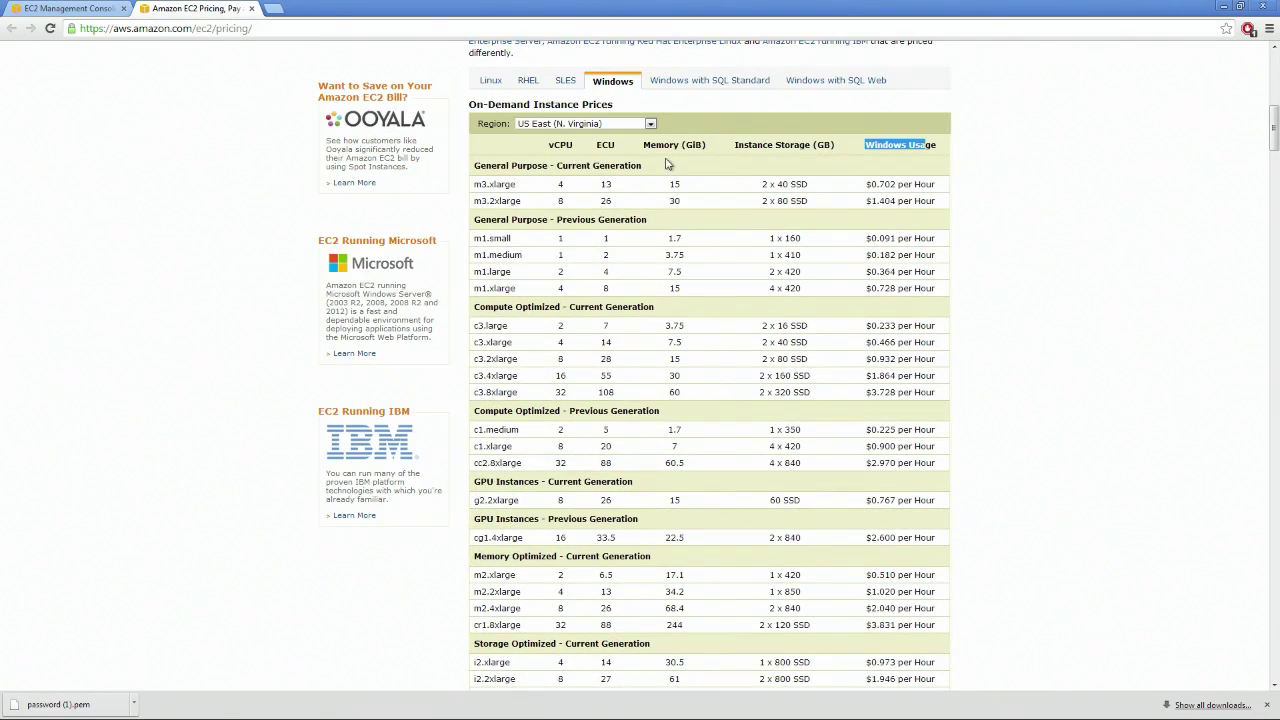
pyautogui.moveTo(578, 152); pyautogui.dragTo(615, 146)
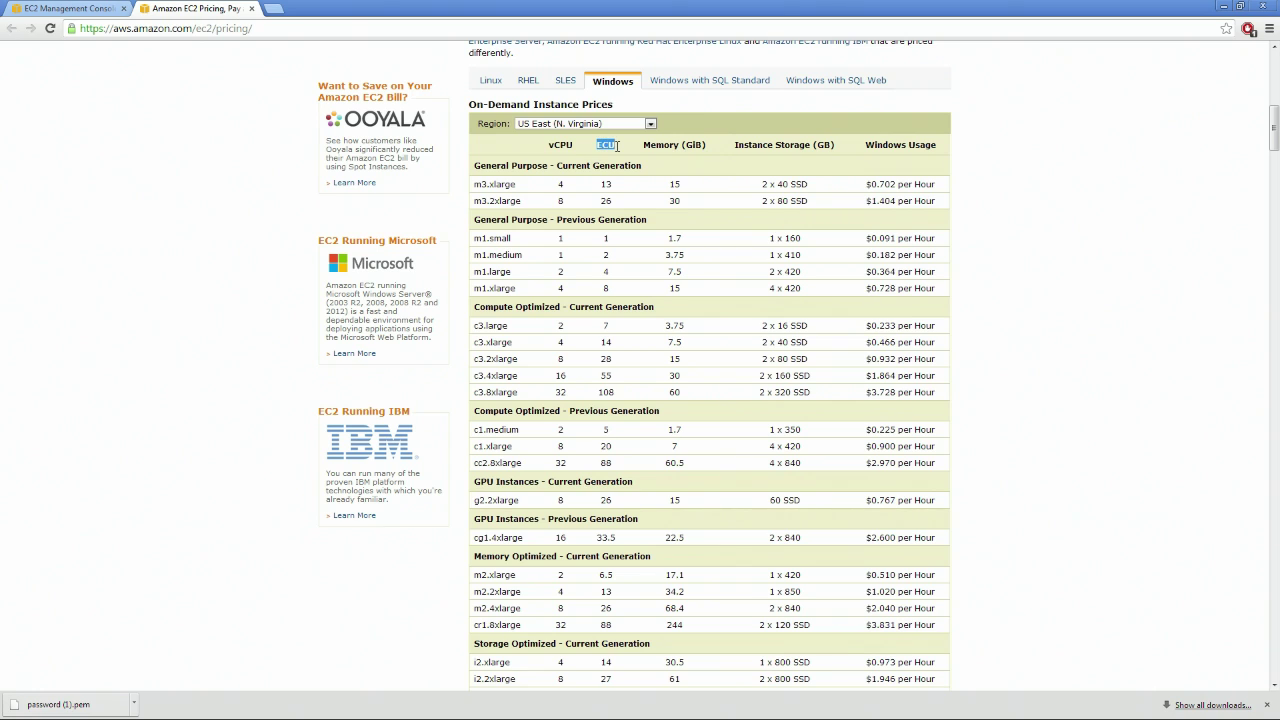
pyautogui.moveTo(566, 186); pyautogui.dragTo(556, 181)
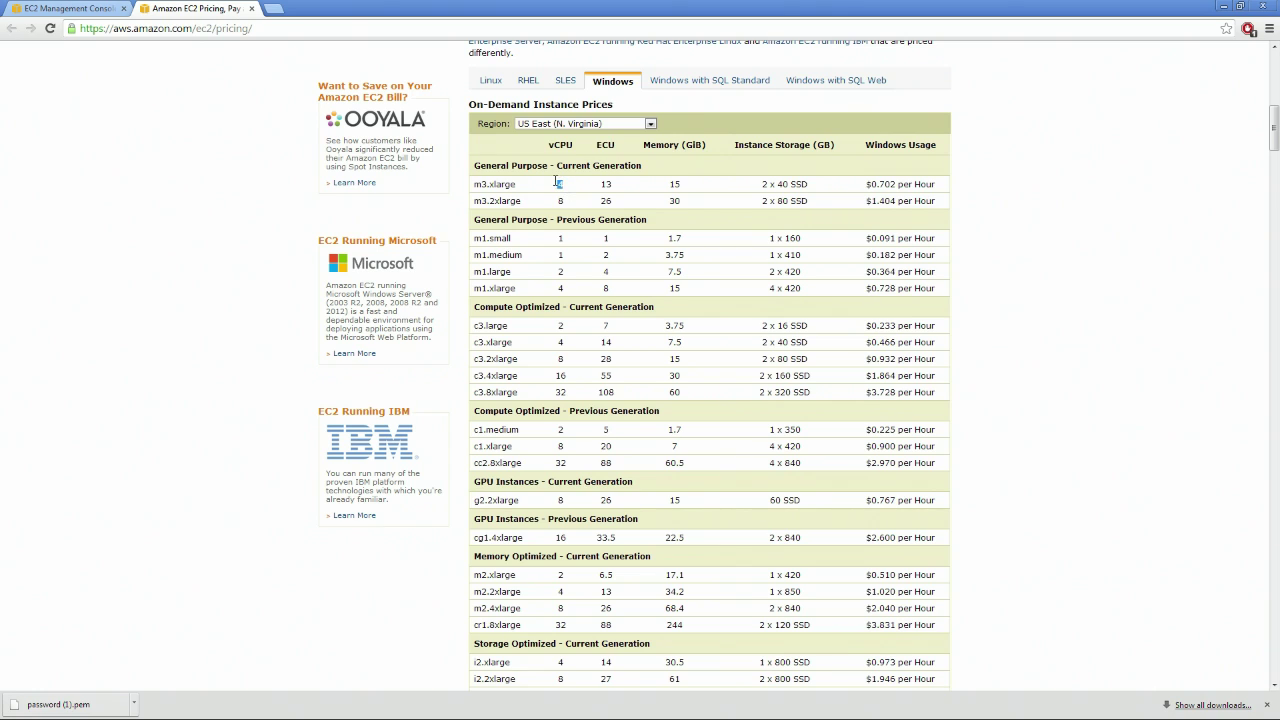
pyautogui.moveTo(571, 203); pyautogui.dragTo(550, 201)
pyautogui.doubleClick(604, 201)
pyautogui.moveTo(714, 147); pyautogui.dragTo(665, 186)
pyautogui.click(686, 190)
pyautogui.moveTo(470, 188); pyautogui.dragTo(810, 180)
pyautogui.click(817, 160)
# Check the m1.small Windows hourly price and the t1.micro $0.020 rate, then return to the EC2 console
pyautogui.moveTo(552, 243); pyautogui.dragTo(922, 250)
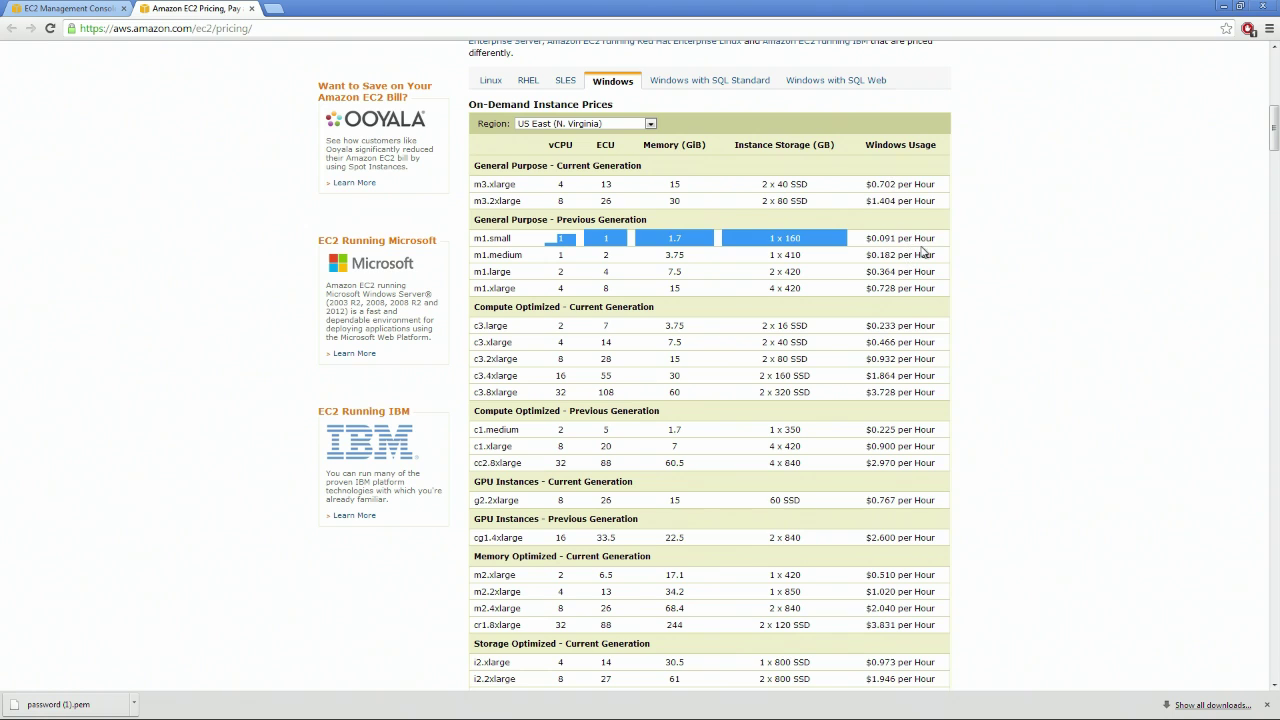
pyautogui.moveTo(883, 238); pyautogui.dragTo(891, 237)
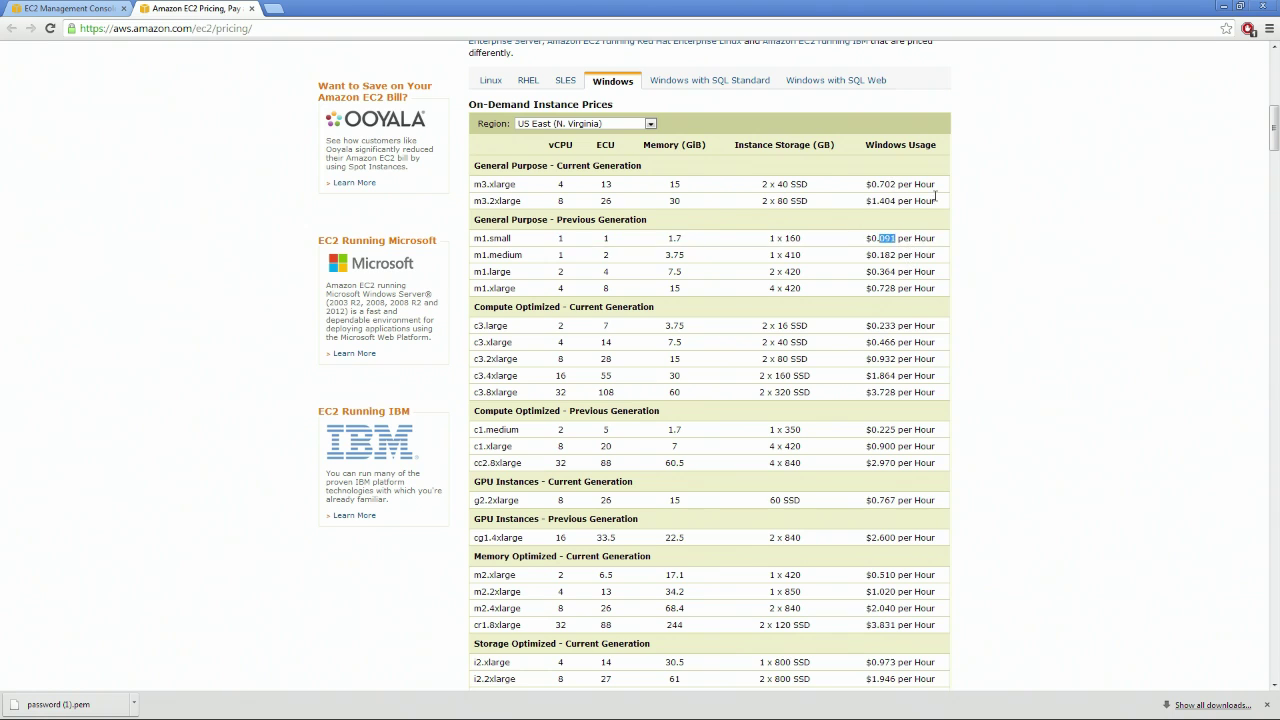
pyautogui.click(888, 240)
pyautogui.scroll(-1, 725, 250)
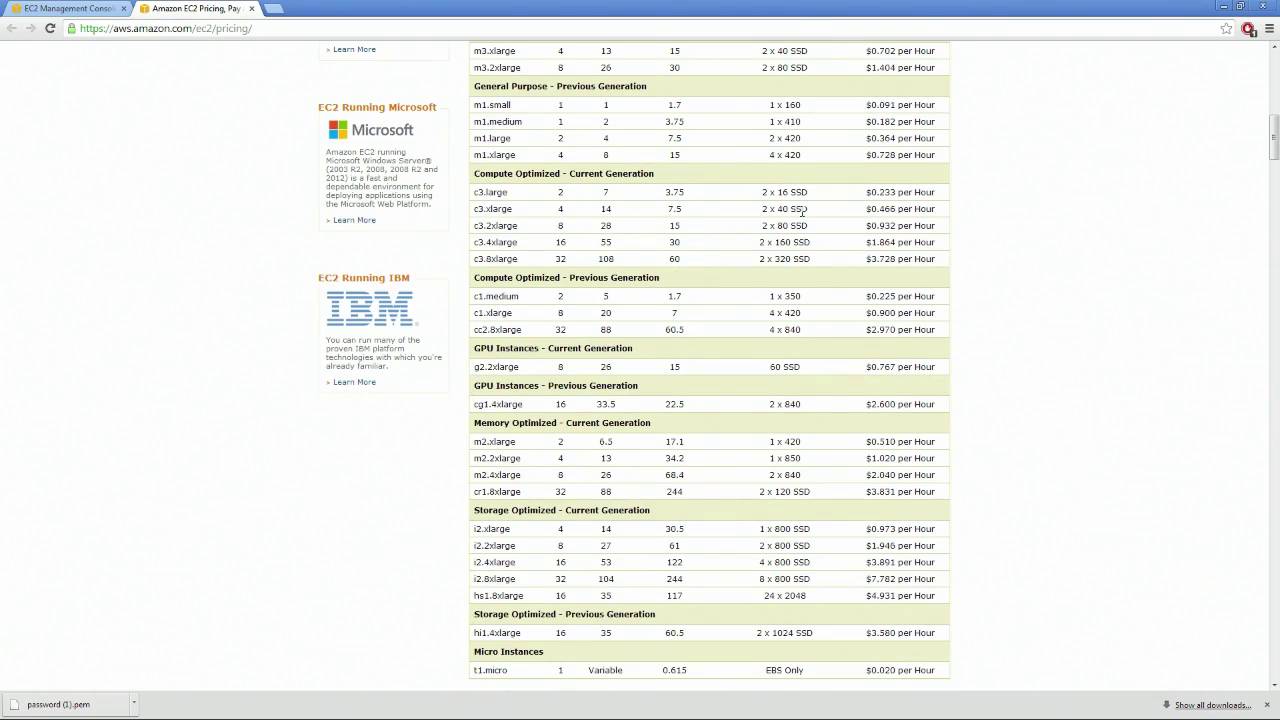
pyautogui.scroll(-1, 801, 210)
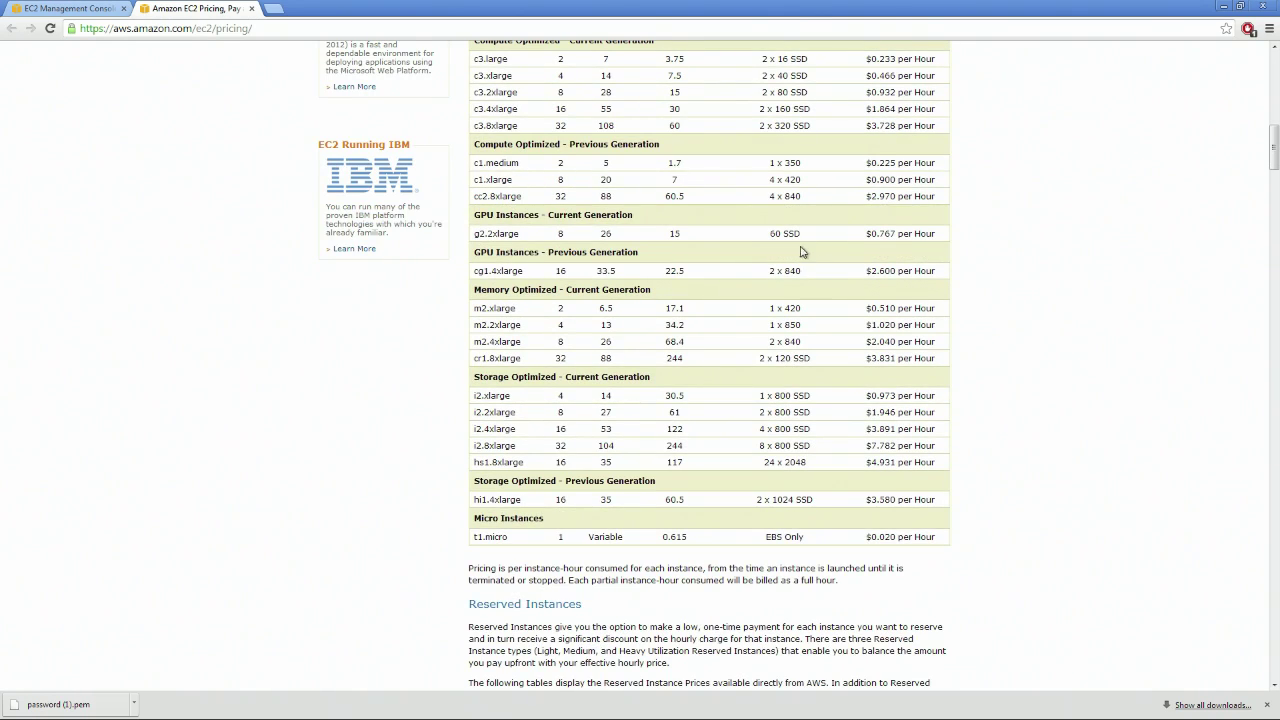
pyautogui.scroll(3, 905, 525)
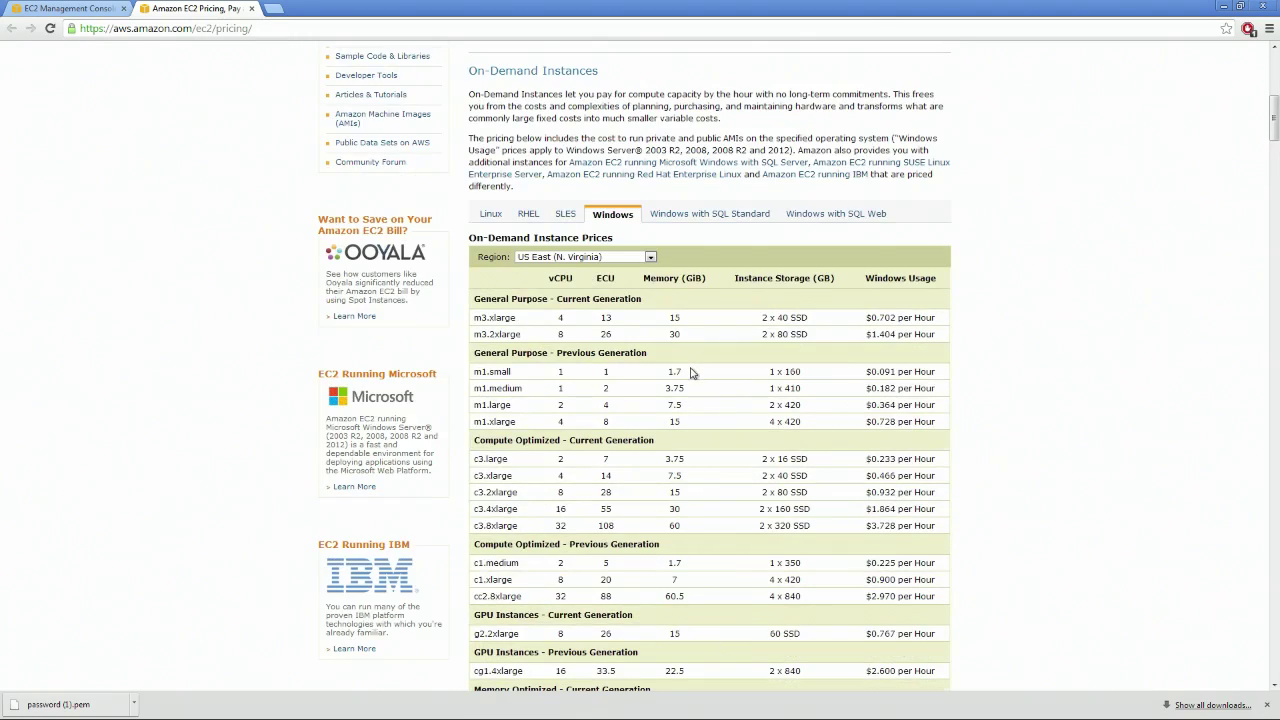
pyautogui.scroll(-2, 690, 372)
pyautogui.scroll(7, 700, 375)
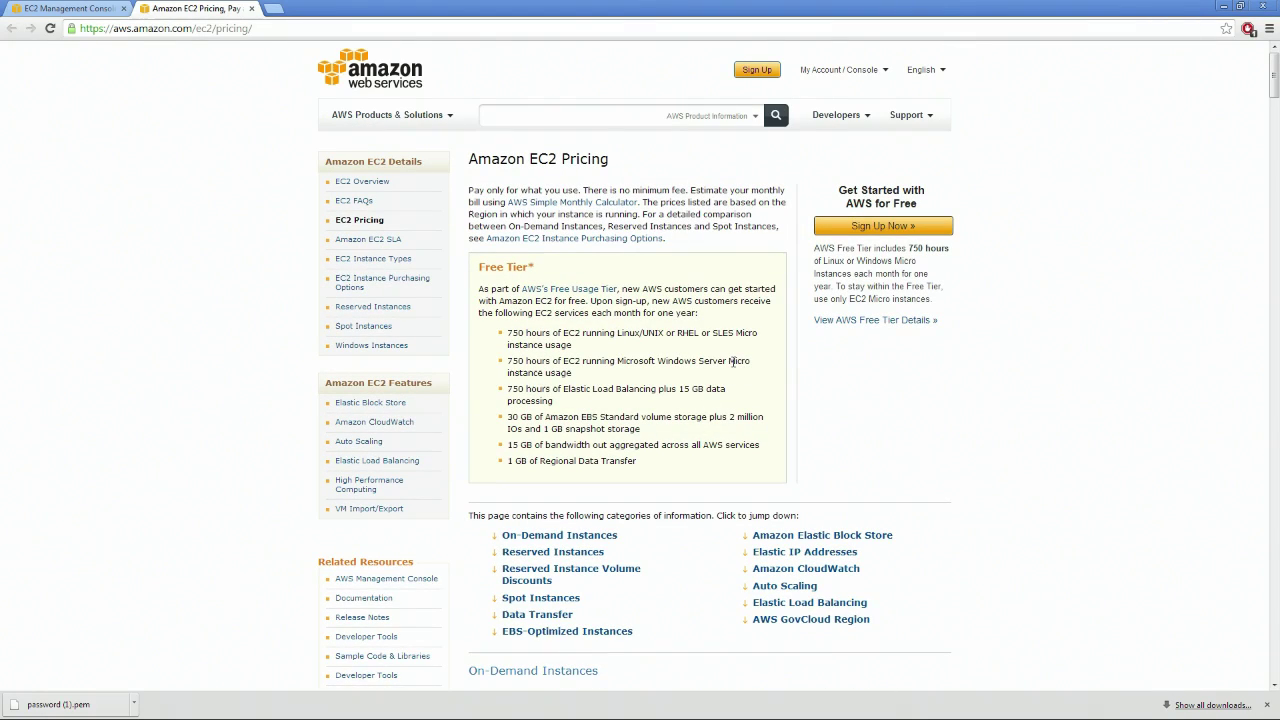
pyautogui.hotkey('ctrl', 'shift', 'Tab')
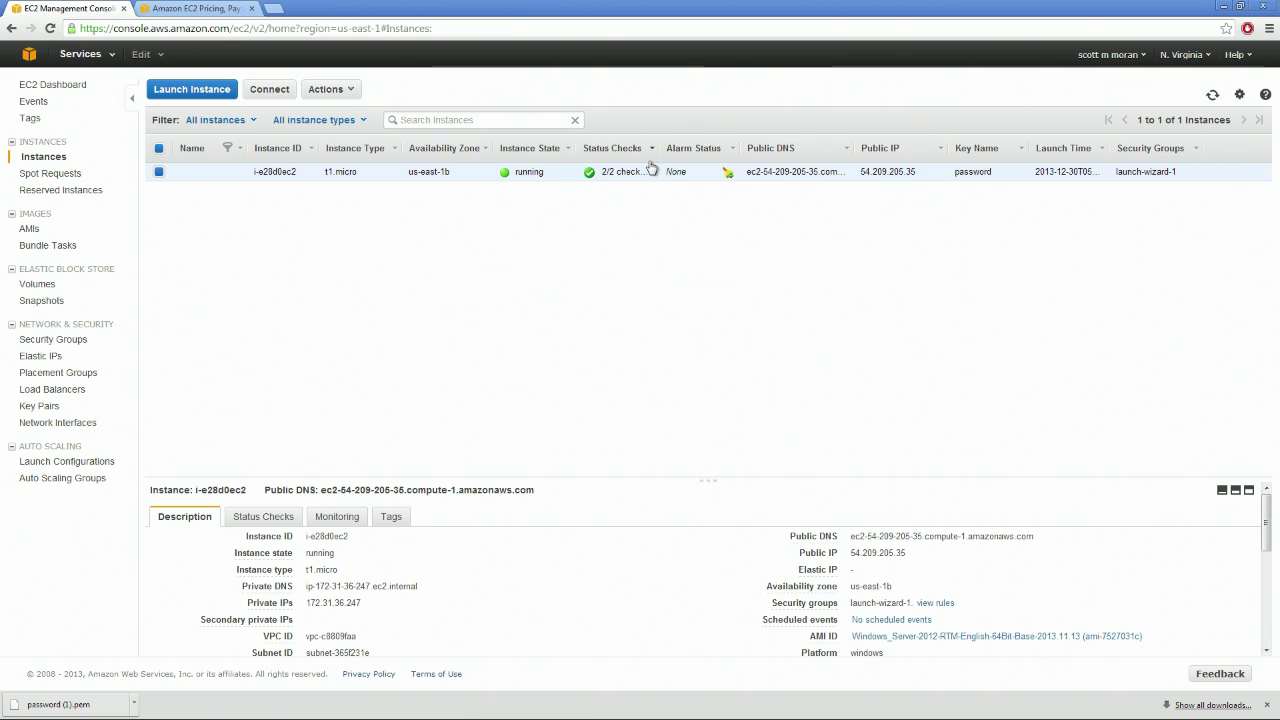
# Retry getting the instance's Windows administrator password; it's still not ready
pyautogui.click(267, 89)
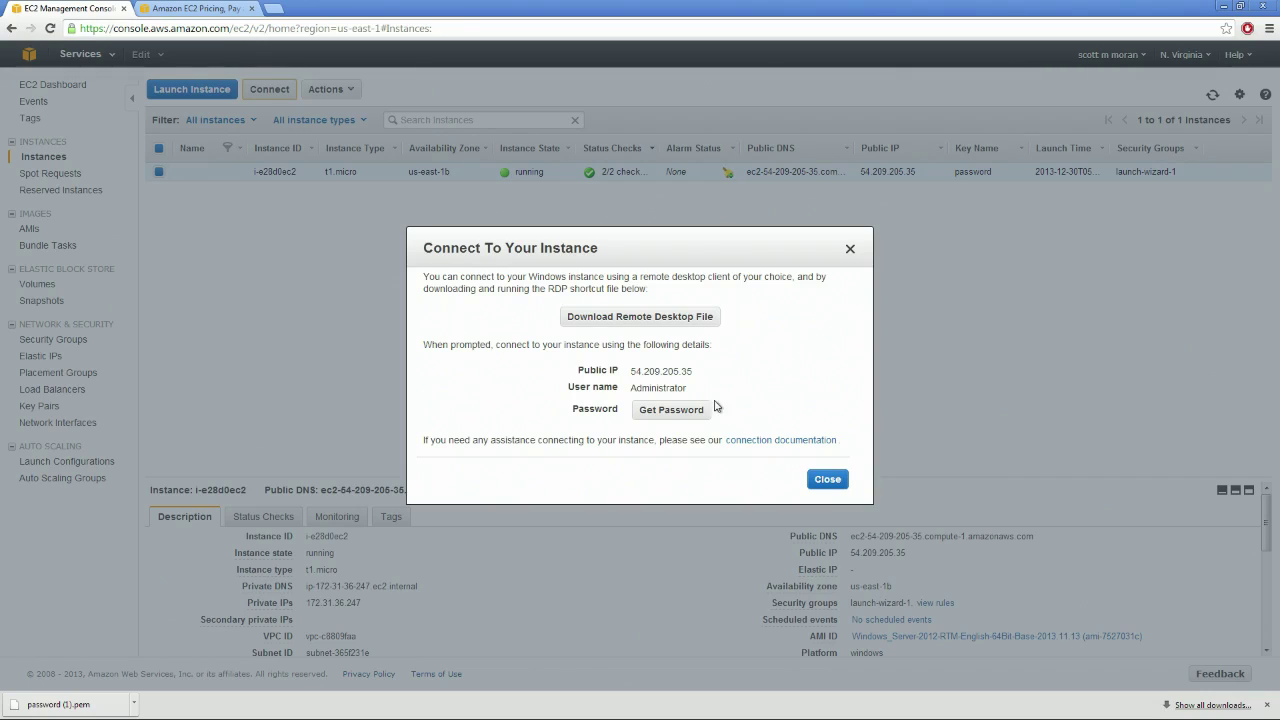
pyautogui.click(686, 409)
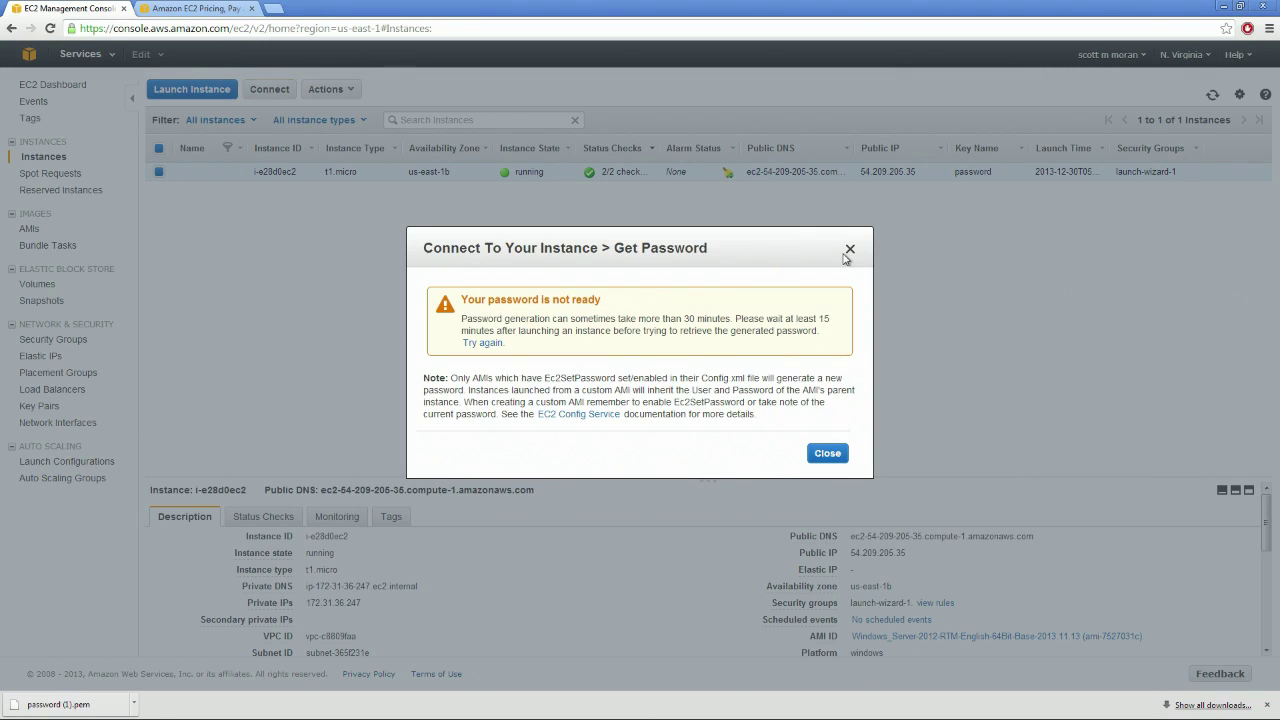
pyautogui.click(850, 252)
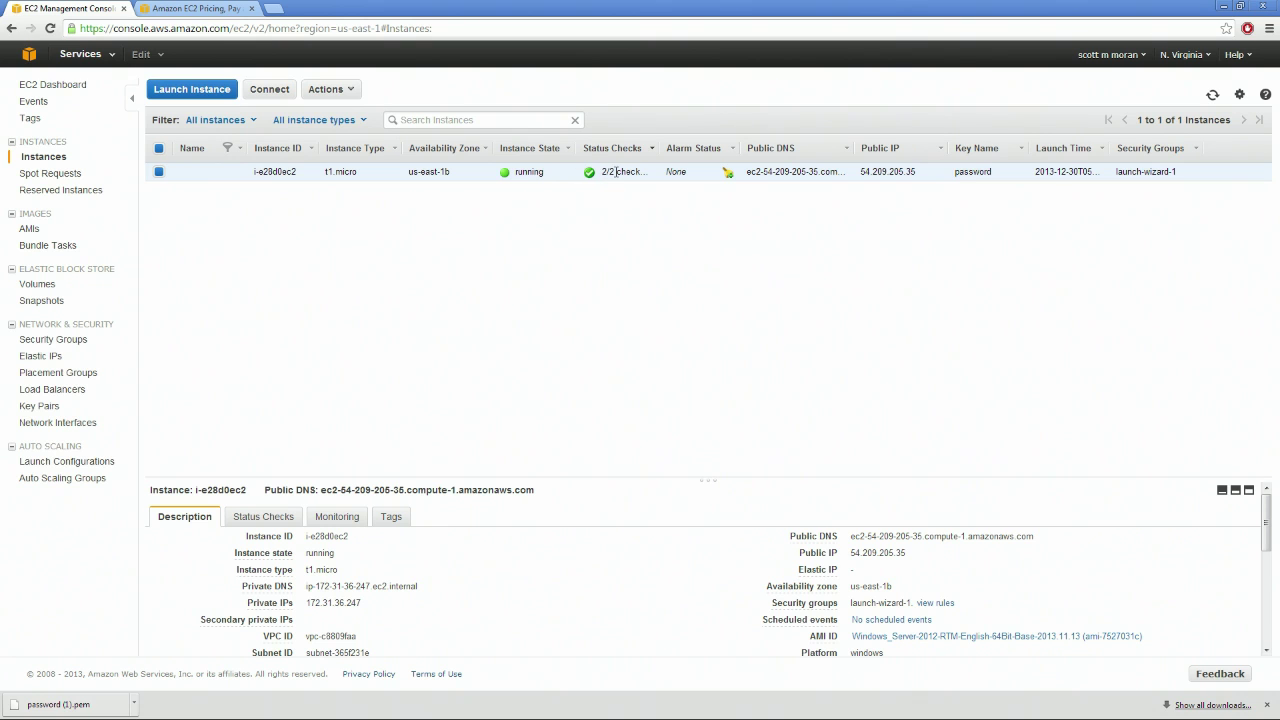
# View the t1.micro instance's system log from its context menu, then close it
pyautogui.rightClick(203, 170)
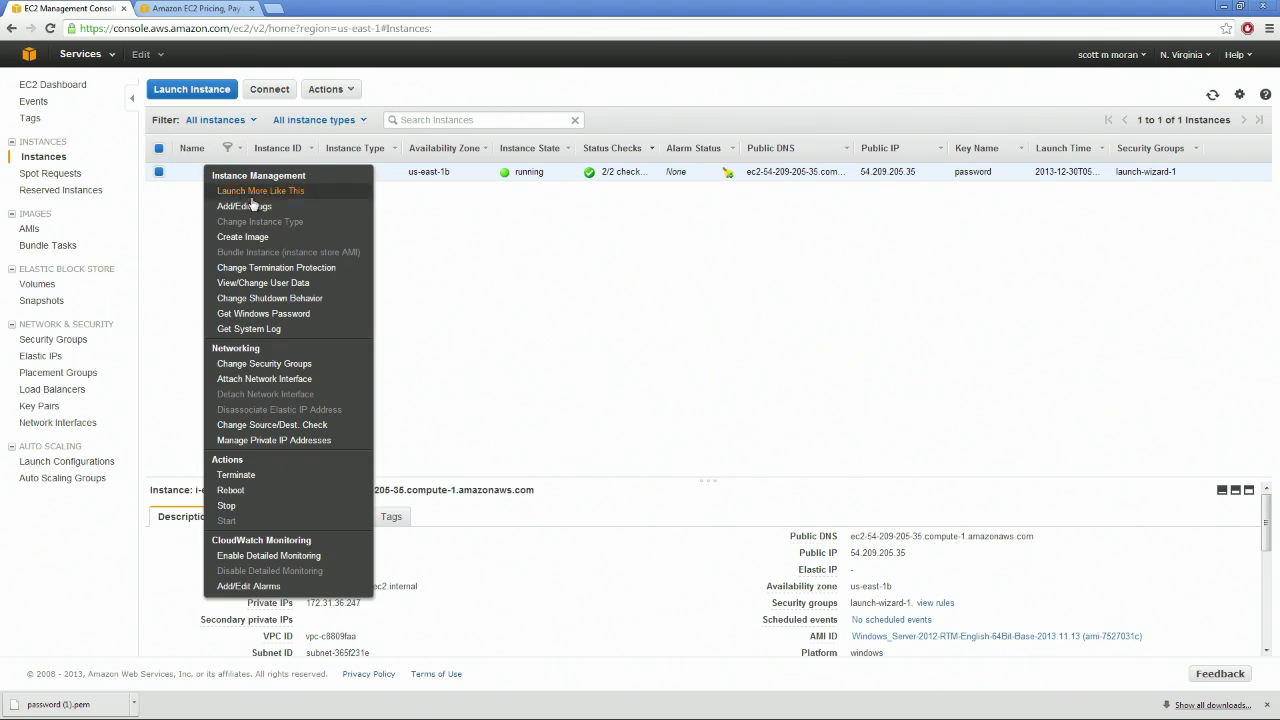
pyautogui.click(270, 332)
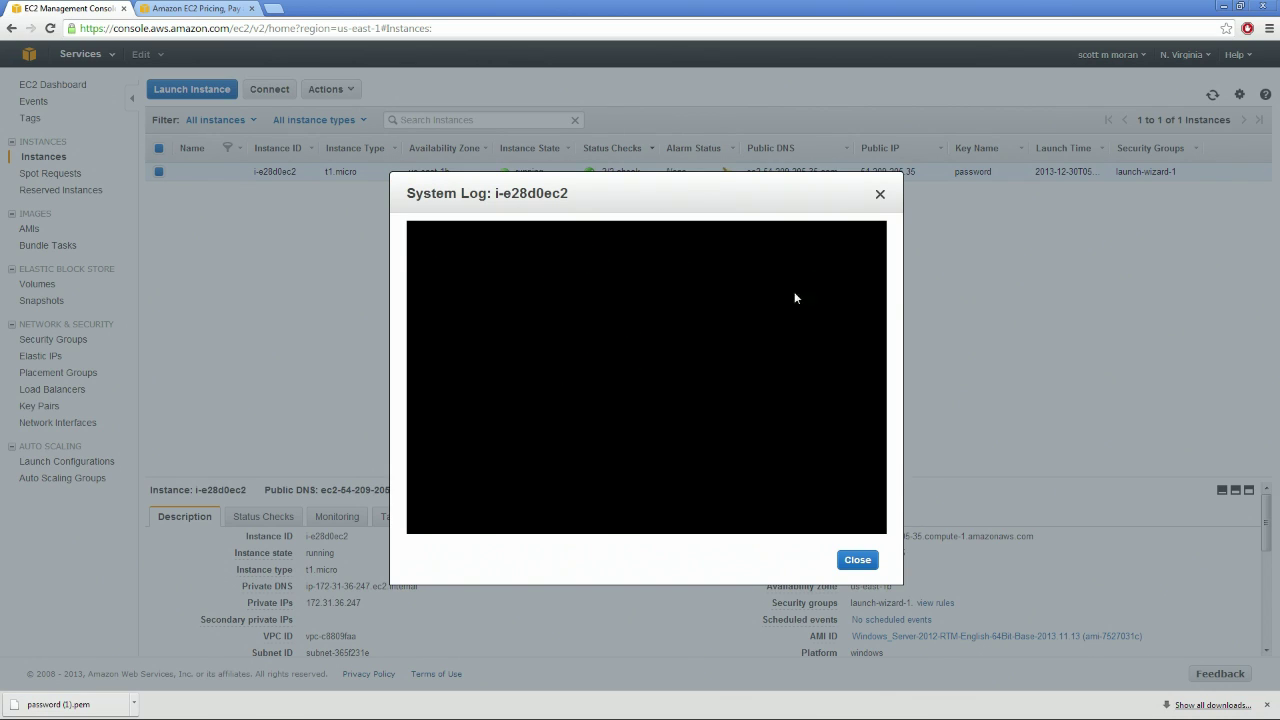
pyautogui.click(880, 194)
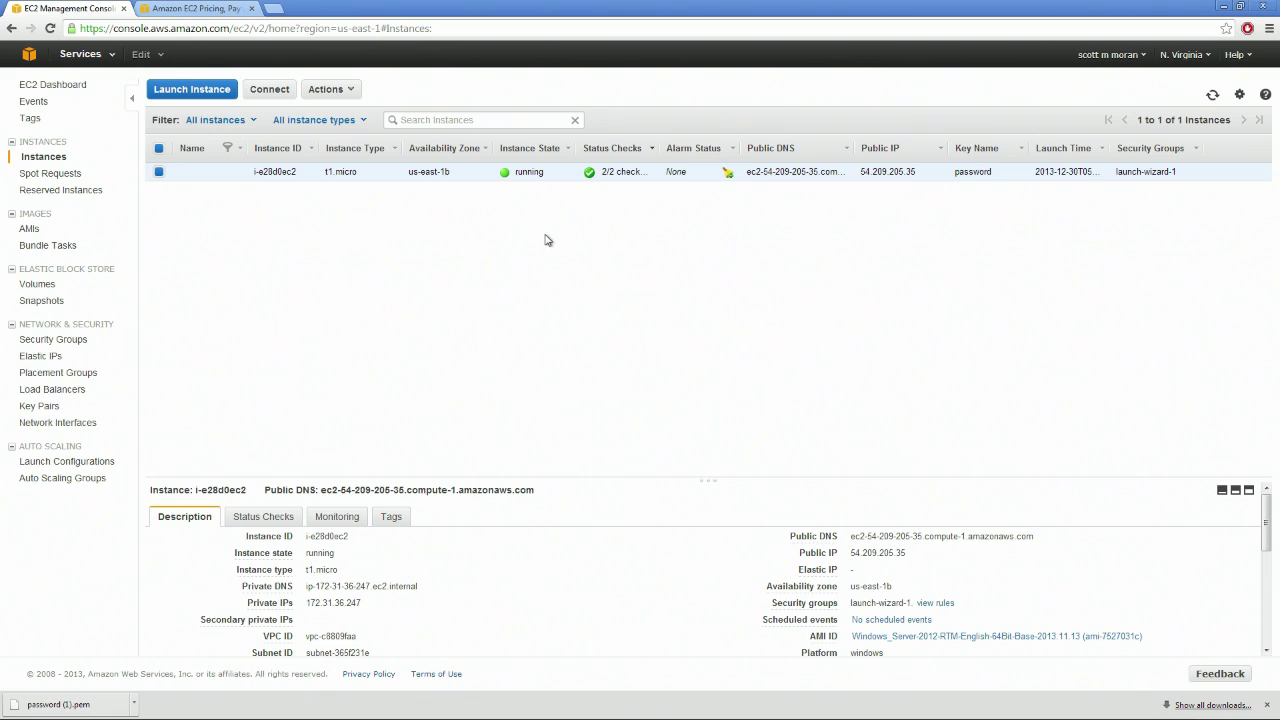
# Return to the EC2 Pricing page and browse down through the on-demand price table
pyautogui.click(205, 8)
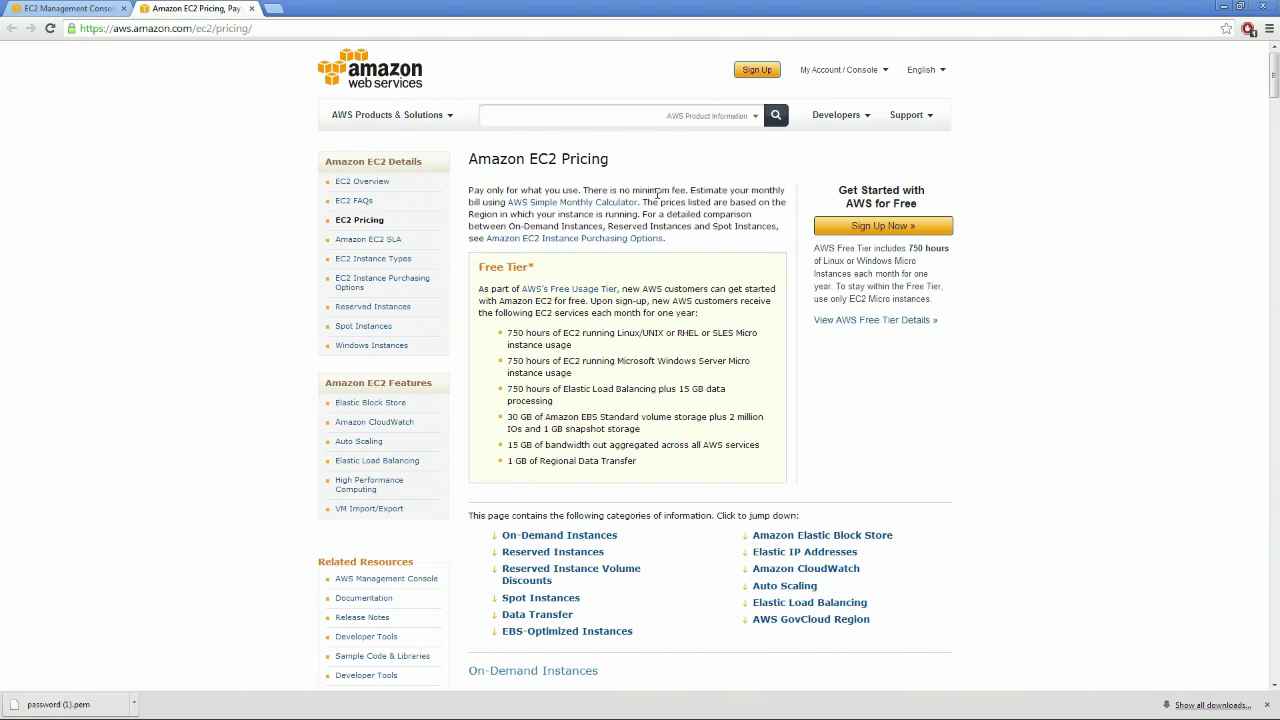
pyautogui.scroll(-3, 660, 198)
pyautogui.scroll(1, 660, 198)
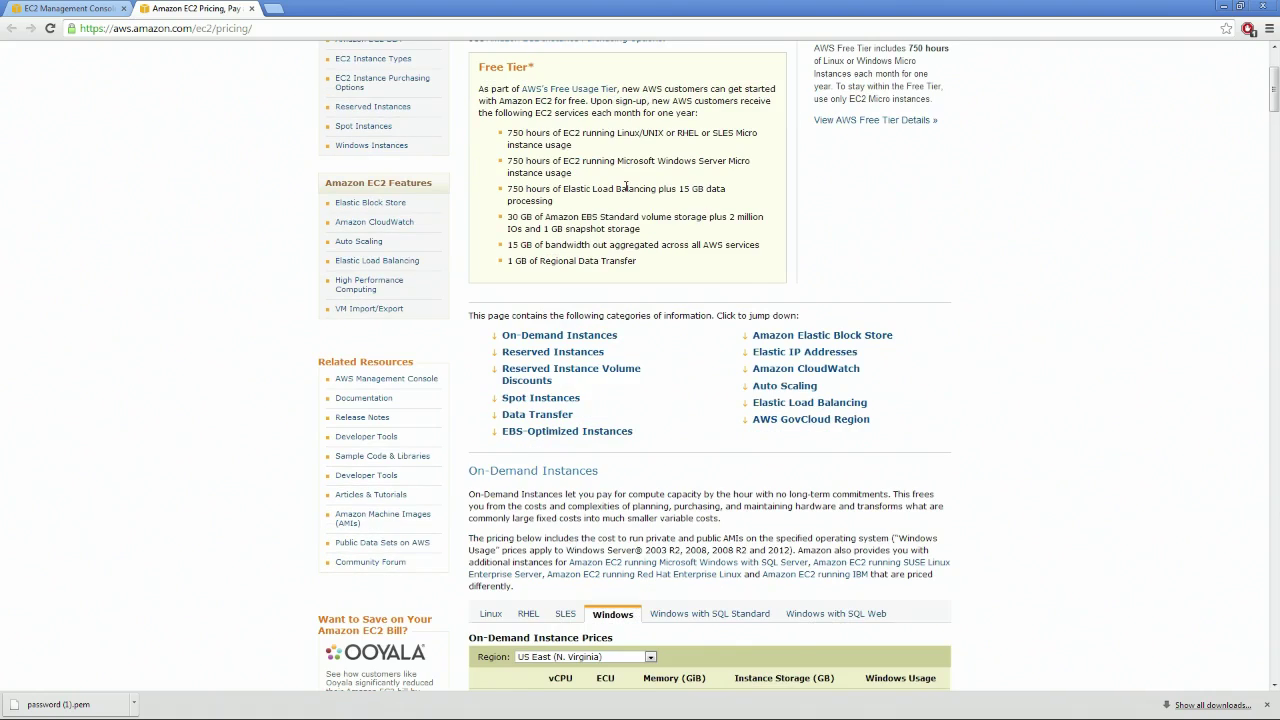
pyautogui.scroll(-1, 626, 186)
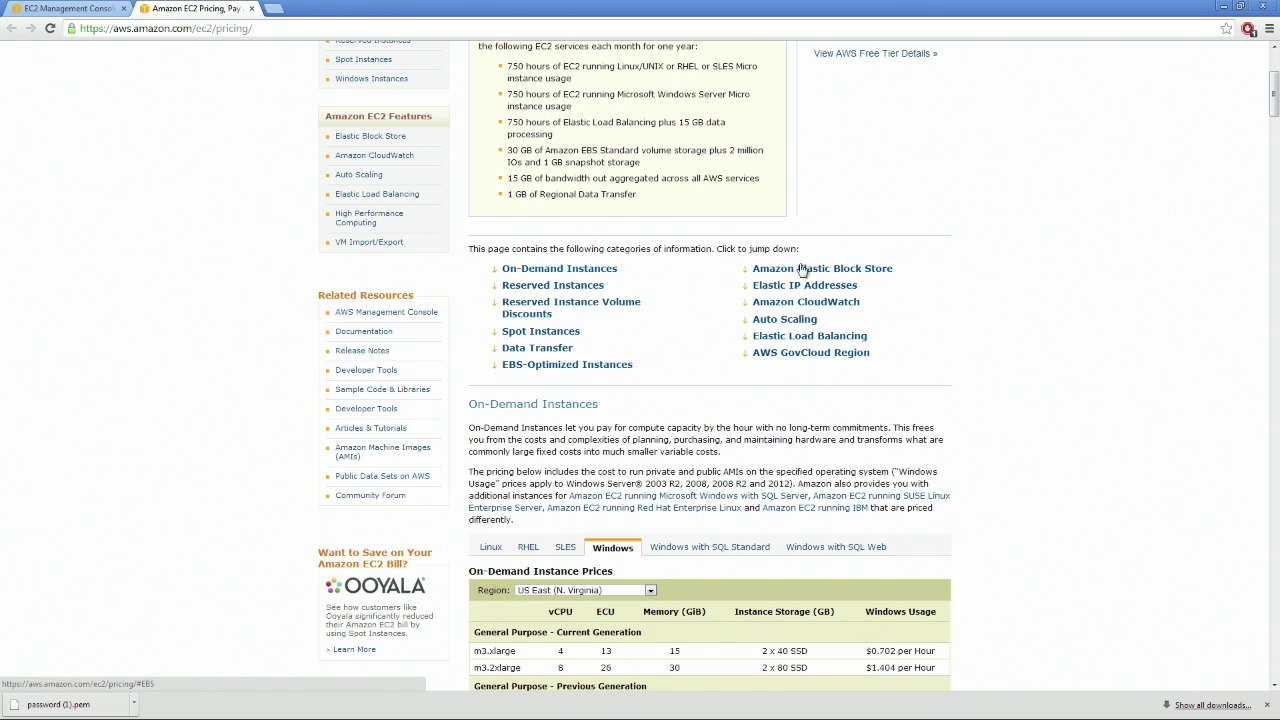
pyautogui.scroll(-2, 828, 270)
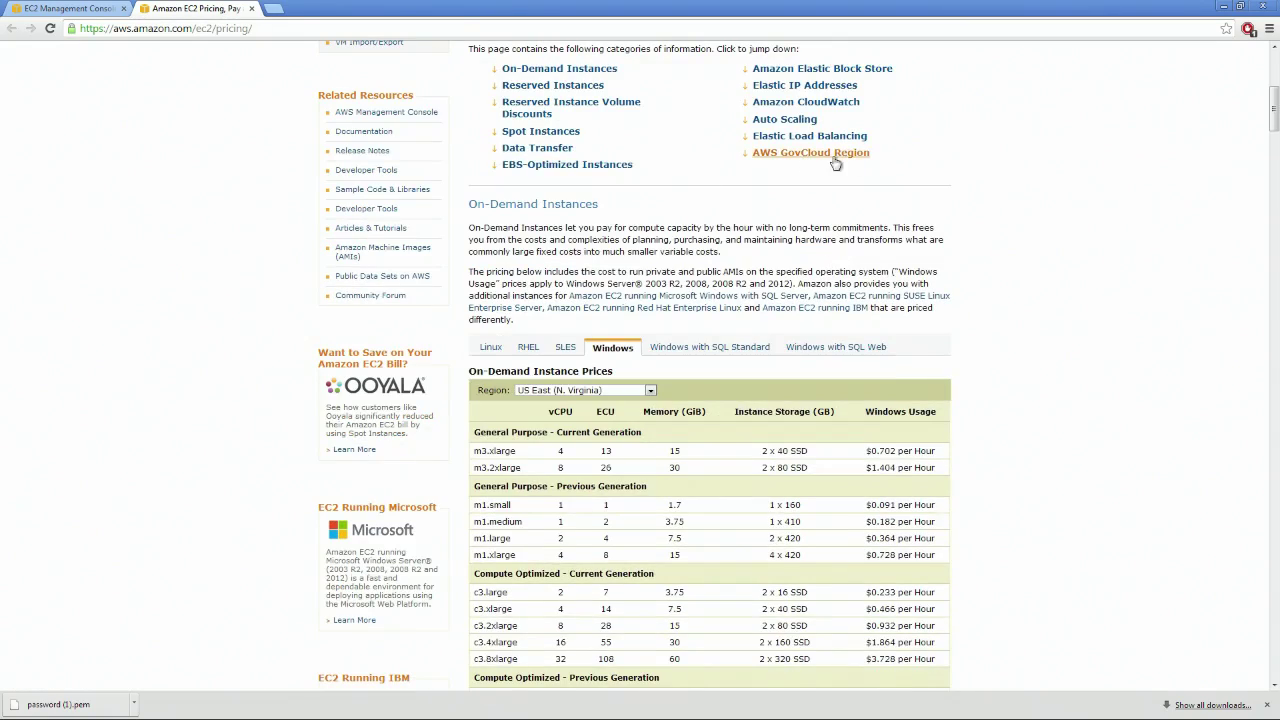
pyautogui.scroll(2, 820, 223)
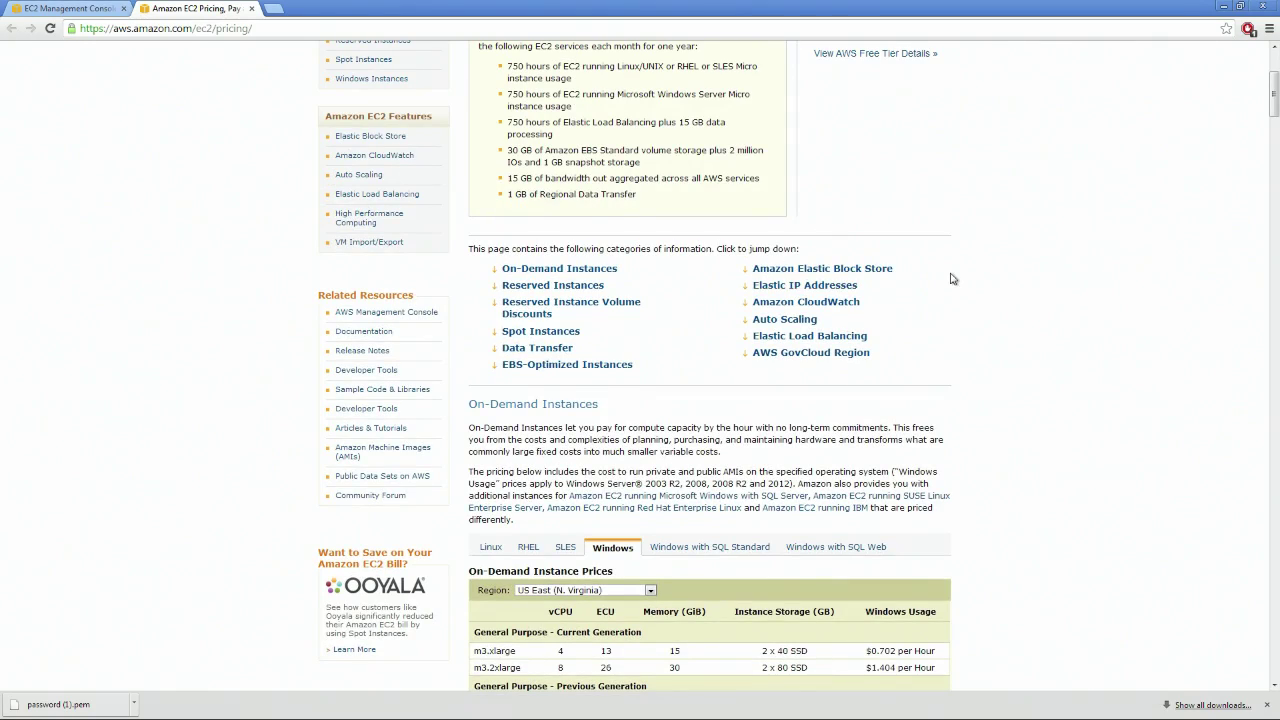
pyautogui.scroll(-2, 951, 280)
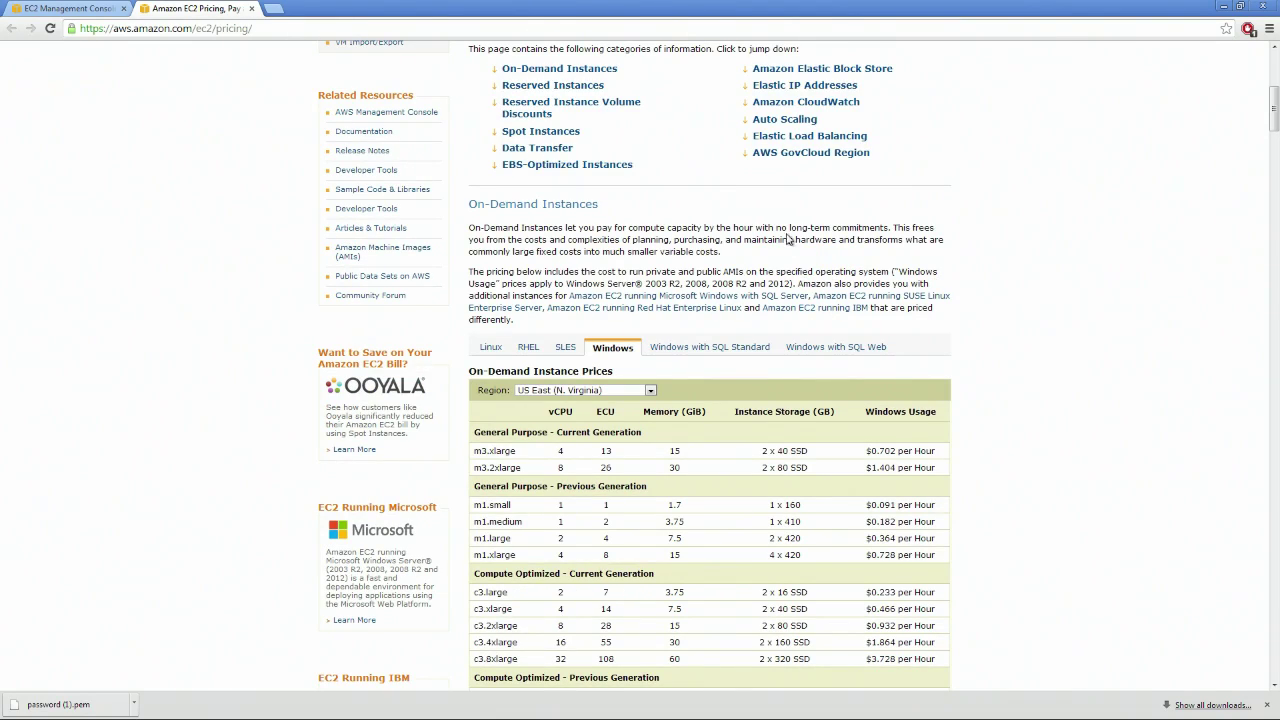
pyautogui.scroll(-2, 777, 210)
pyautogui.scroll(2, 700, 250)
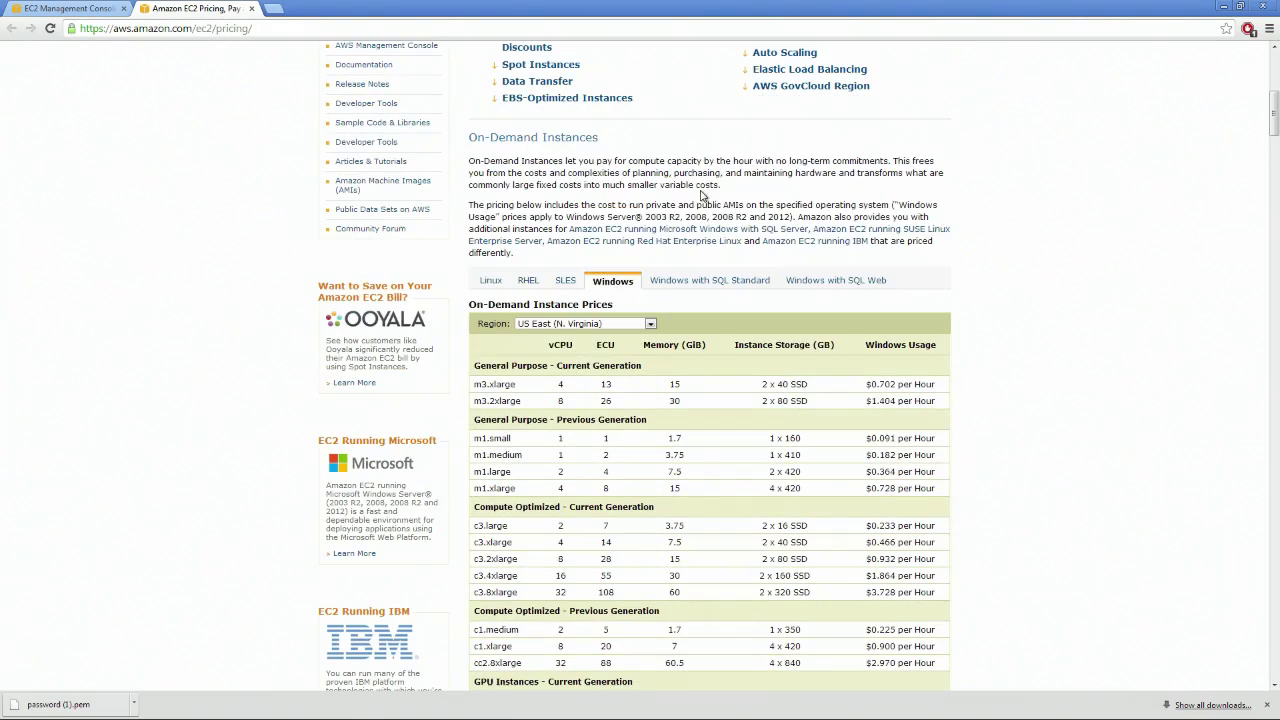
# Cycle the on-demand table through SLES and RHEL to Linux/UNIX, then scroll to Reserved Instances
pyautogui.click(558, 283)
pyautogui.click(525, 284)
pyautogui.click(491, 283)
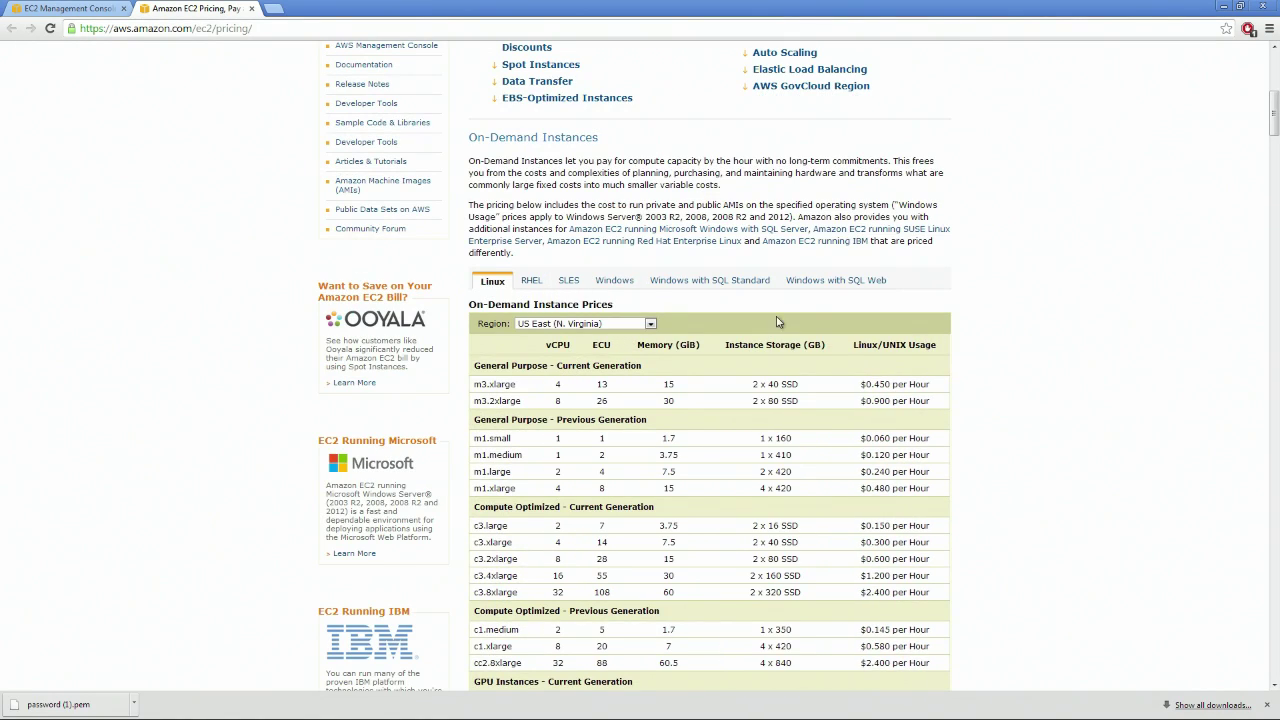
pyautogui.scroll(-5, 880, 323)
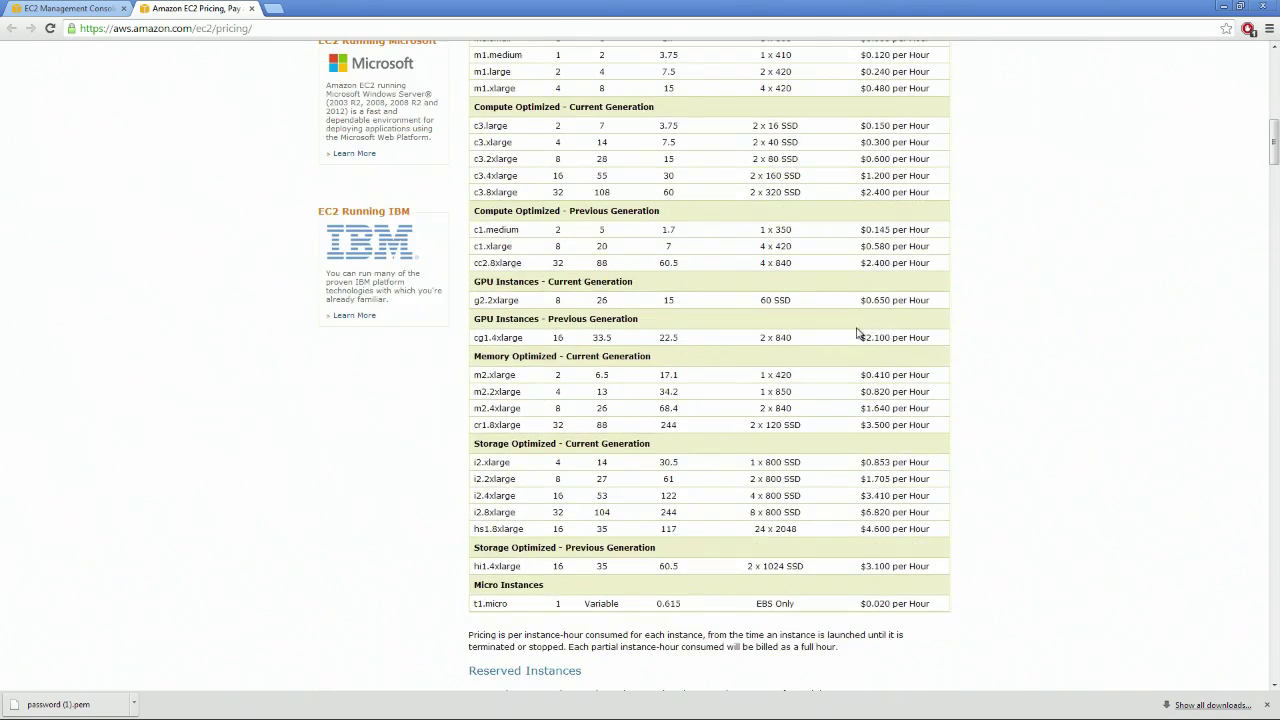
pyautogui.scroll(-9, 847, 347)
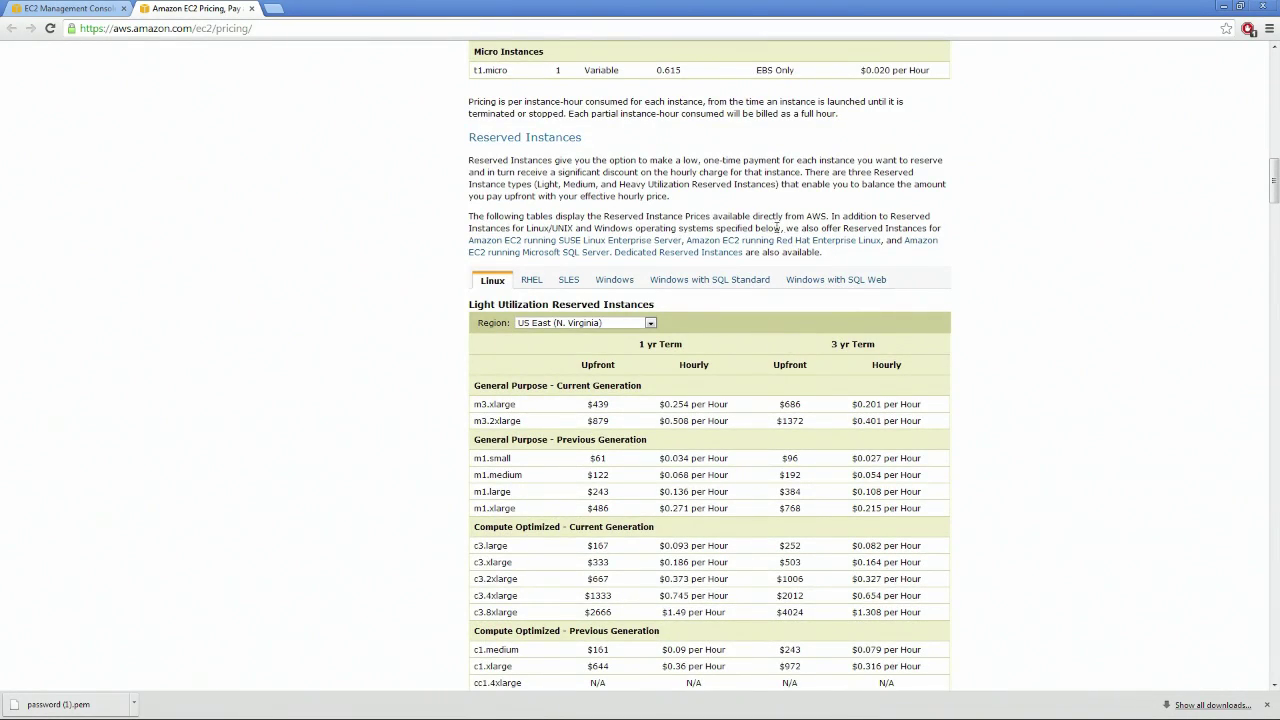
# Show Windows with SQL Standard reserved prices and highlight the 1 yr and 3 yr Term headings
pyautogui.scroll(-3, 776, 228)
pyautogui.scroll(3, 855, 250)
pyautogui.moveTo(612, 345); pyautogui.dragTo(707, 344)
pyautogui.moveTo(902, 353); pyautogui.dragTo(817, 347)
pyautogui.click(718, 282)
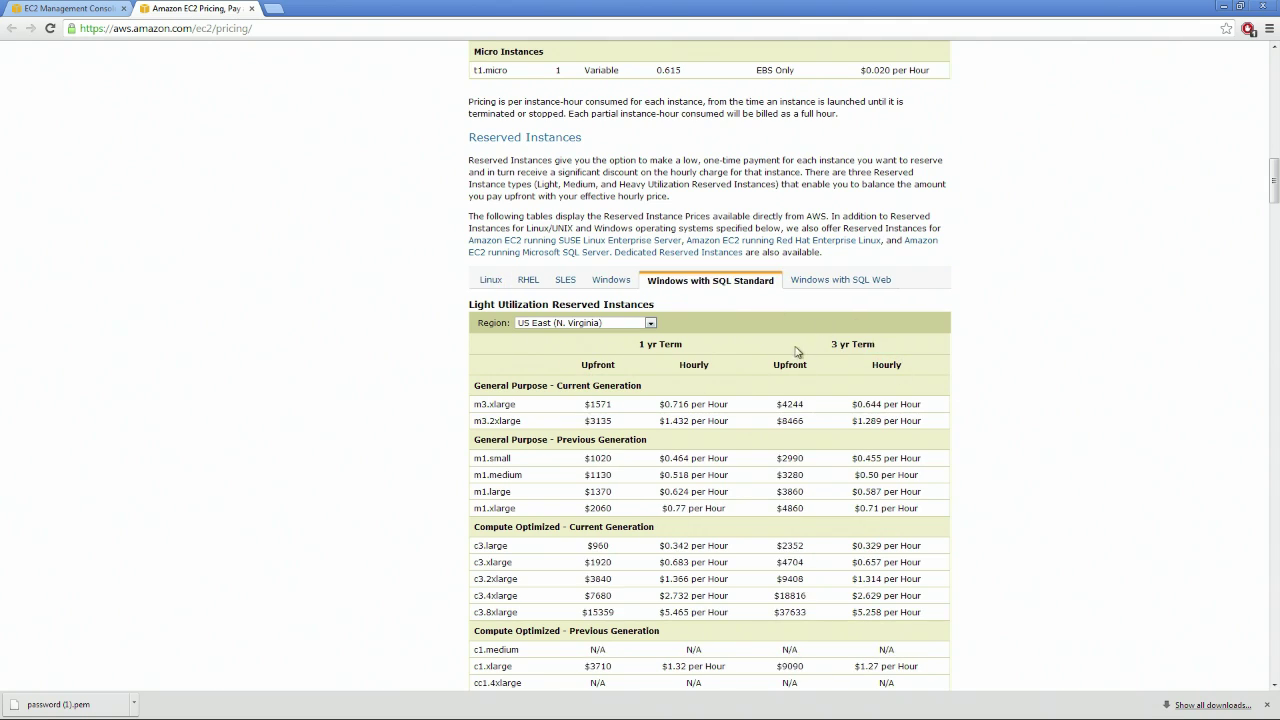
pyautogui.moveTo(896, 351); pyautogui.dragTo(828, 345)
pyautogui.click(884, 347)
pyautogui.doubleClick(884, 344)
pyautogui.scroll(-1, 916, 337)
pyautogui.moveTo(926, 276); pyautogui.dragTo(484, 252)
pyautogui.click(562, 228)
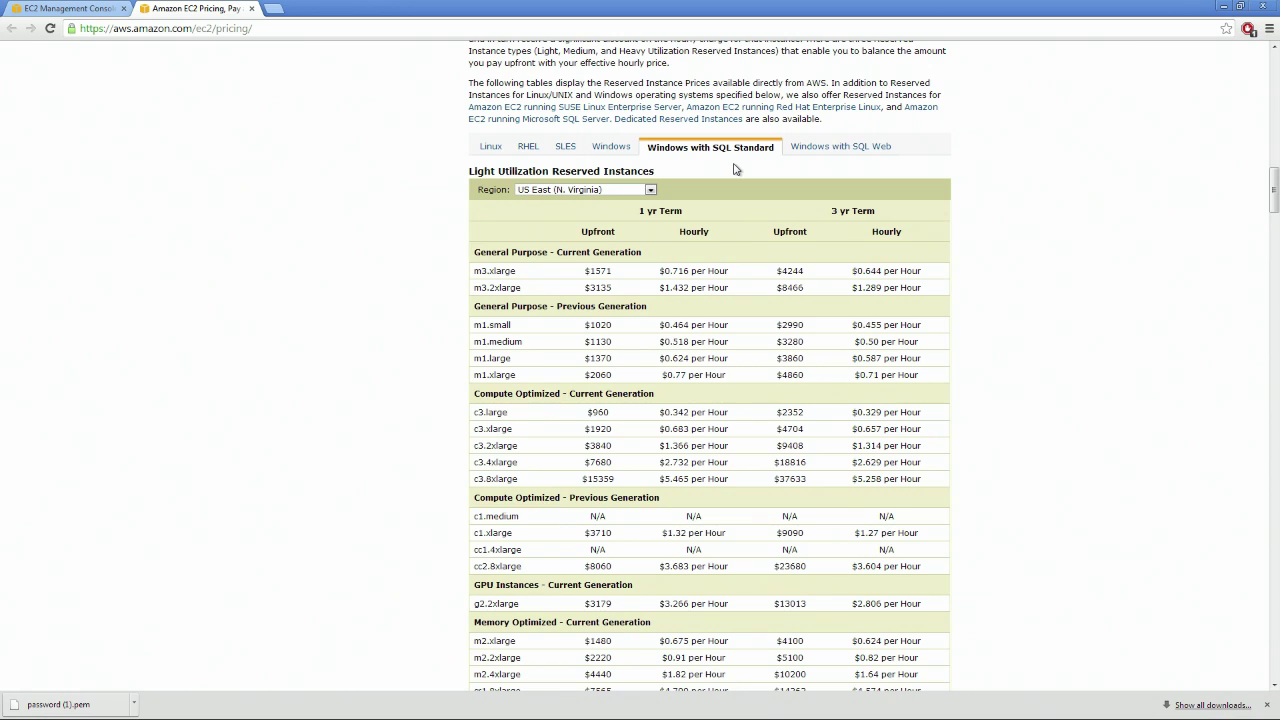
pyautogui.moveTo(683, 208); pyautogui.dragTo(640, 211)
pyautogui.moveTo(828, 211); pyautogui.dragTo(876, 211)
# Return to the EC2 instances list and open, then dismiss, the running instance's action menu
pyautogui.click(81, 12)
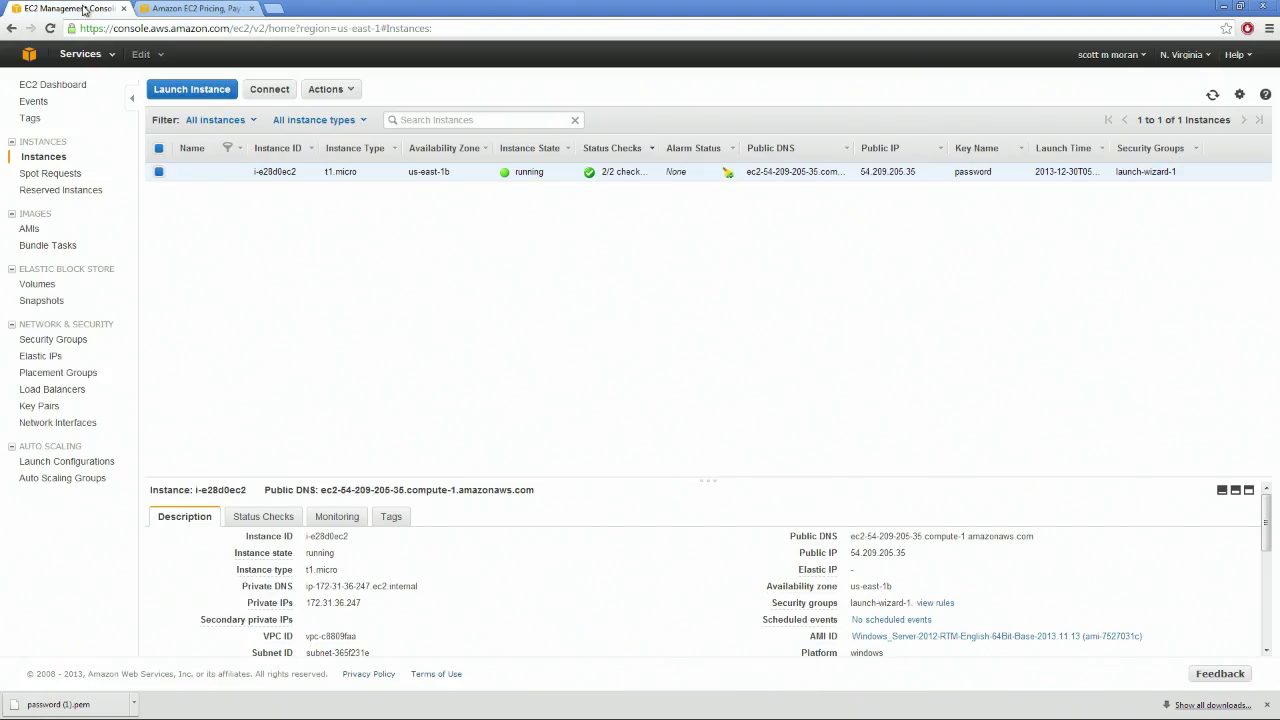
pyautogui.rightClick(632, 177)
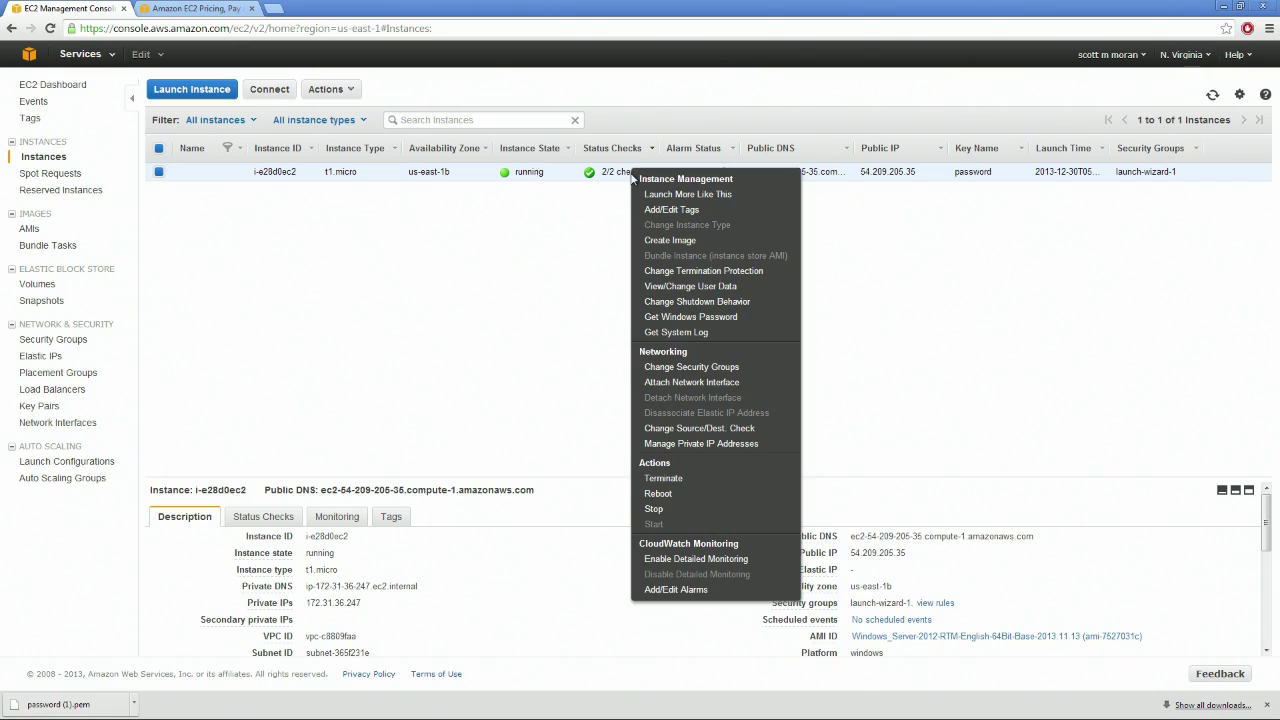
pyautogui.click(431, 170)
# Decrypt the instance's Administrator password using the 'password (1).pem' key file
pyautogui.click(269, 89)
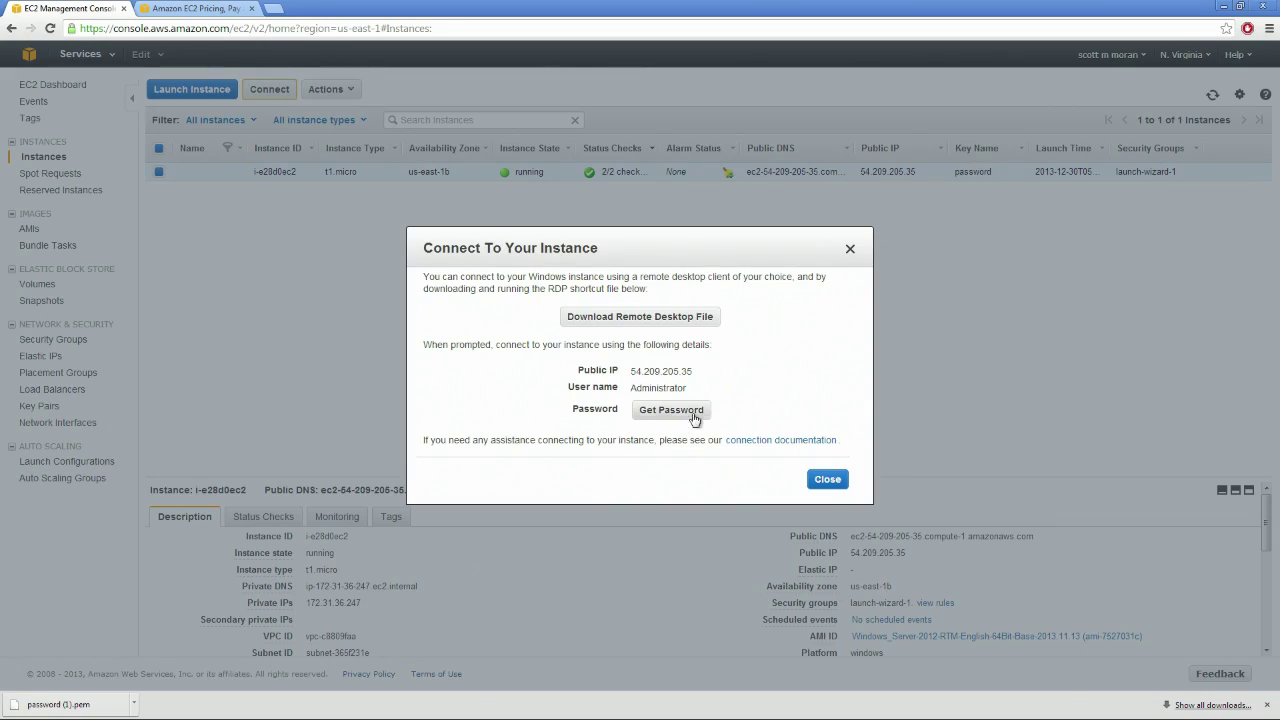
pyautogui.click(683, 414)
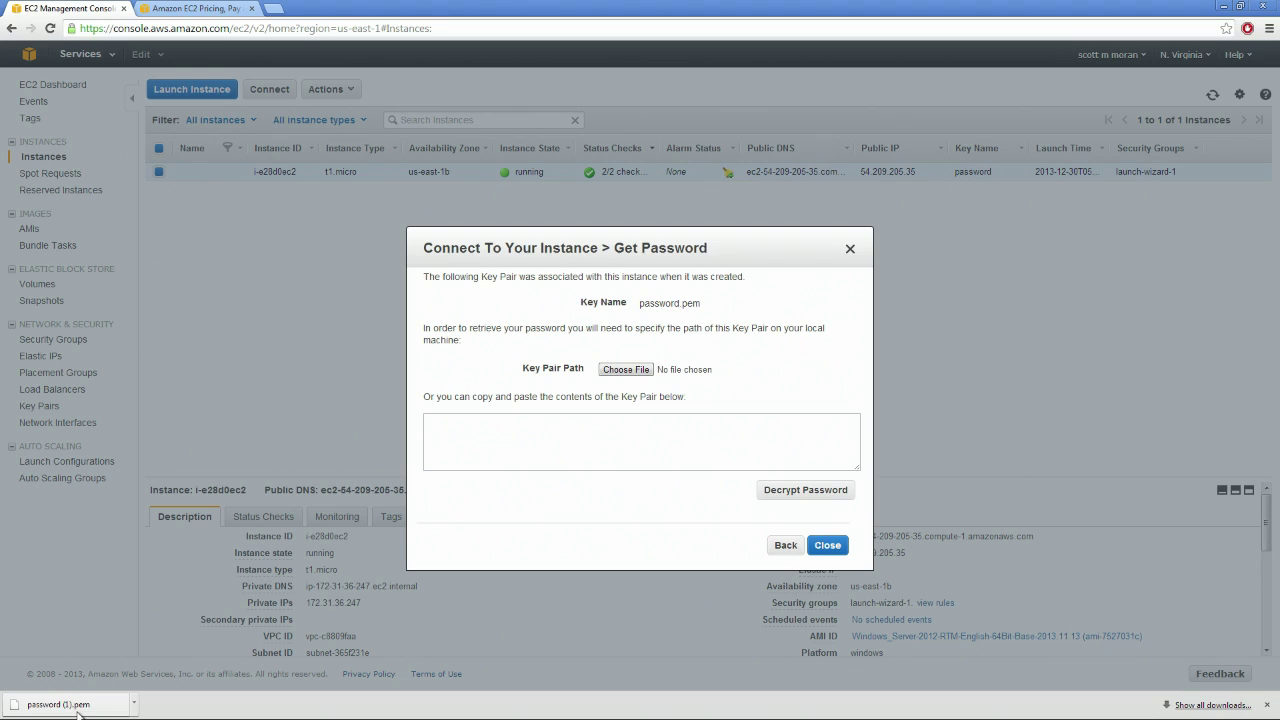
pyautogui.click(626, 370)
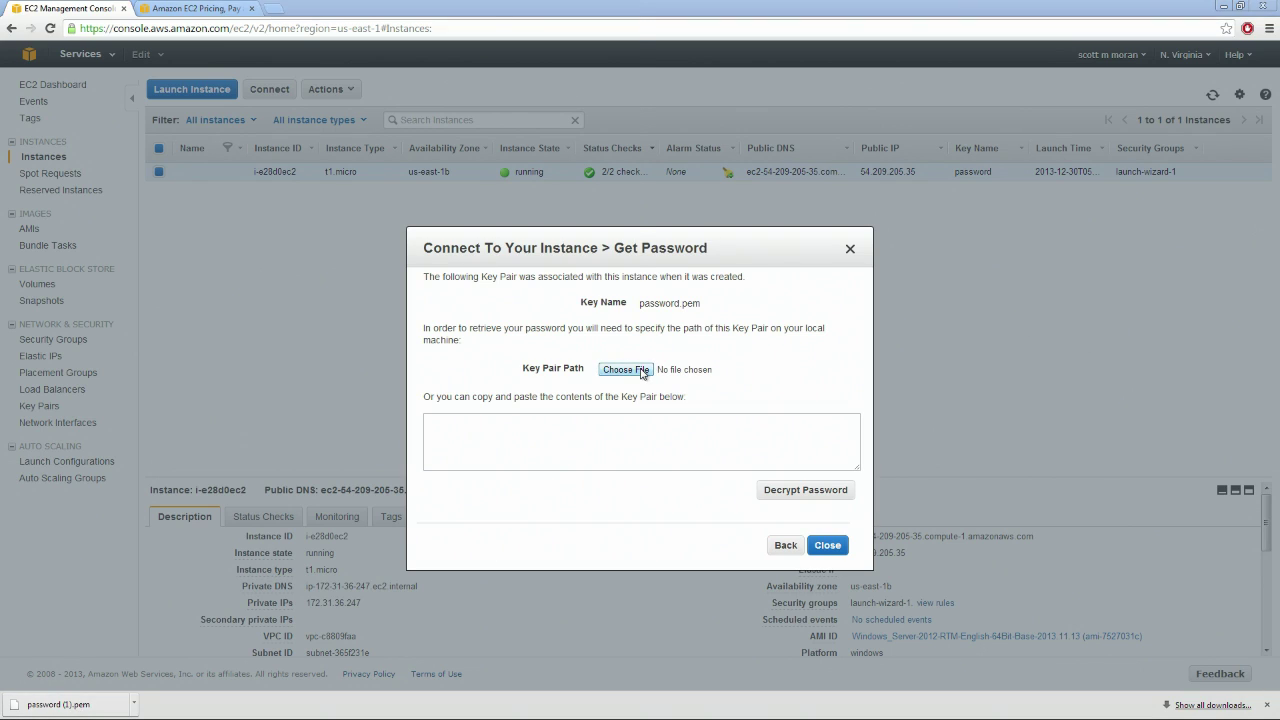
pyautogui.click(186, 153)
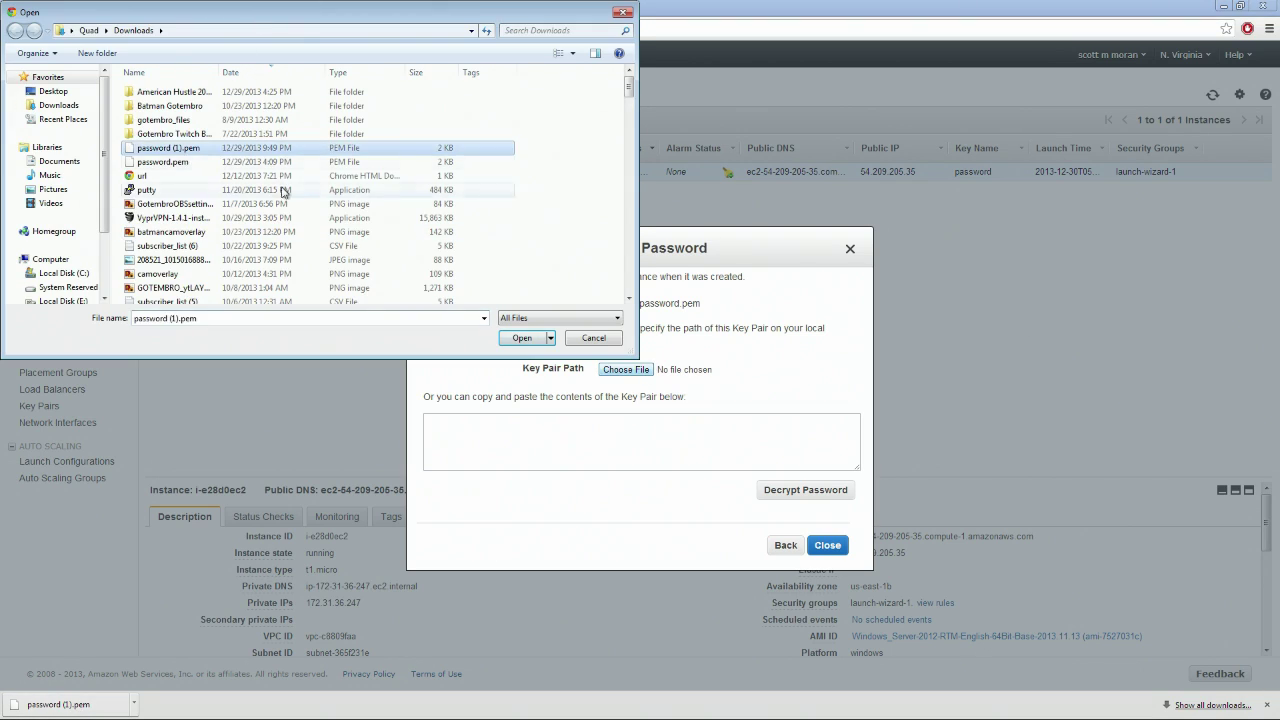
pyautogui.click(522, 338)
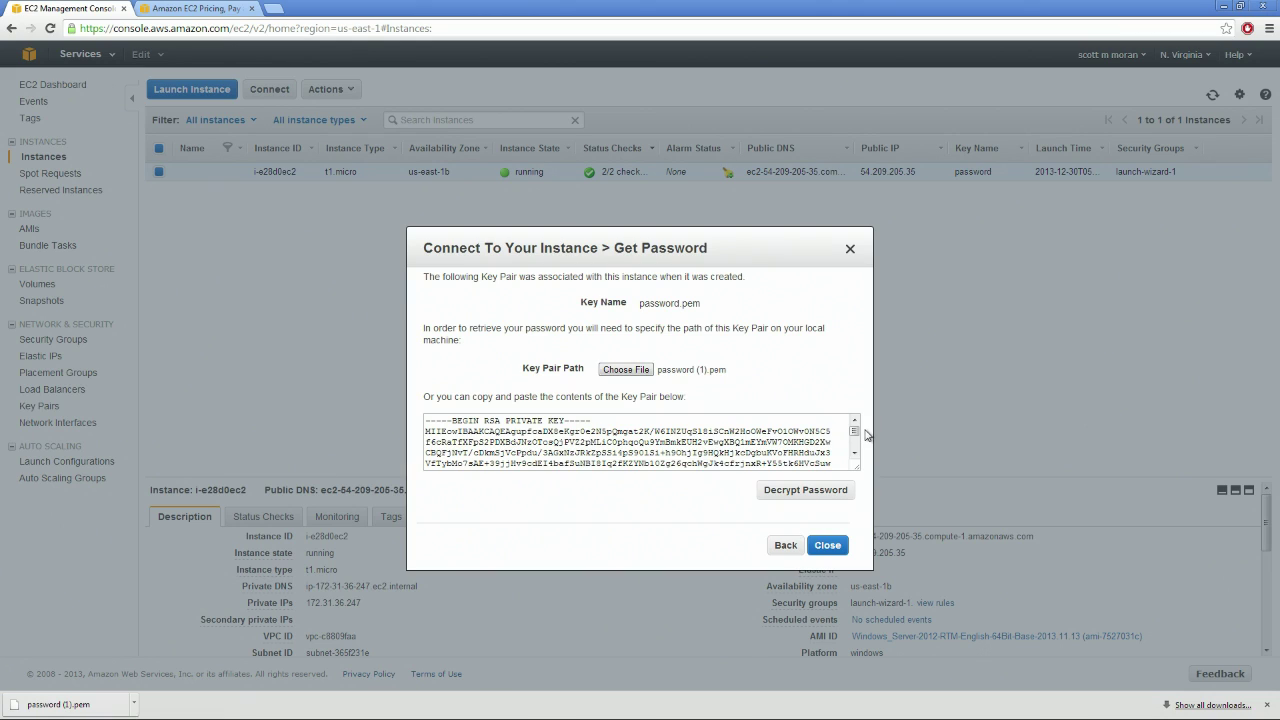
pyautogui.moveTo(853, 431)
pyautogui.mouseDown()
pyautogui.moveTo(855, 445)
pyautogui.moveTo(855, 420)
pyautogui.mouseUp()
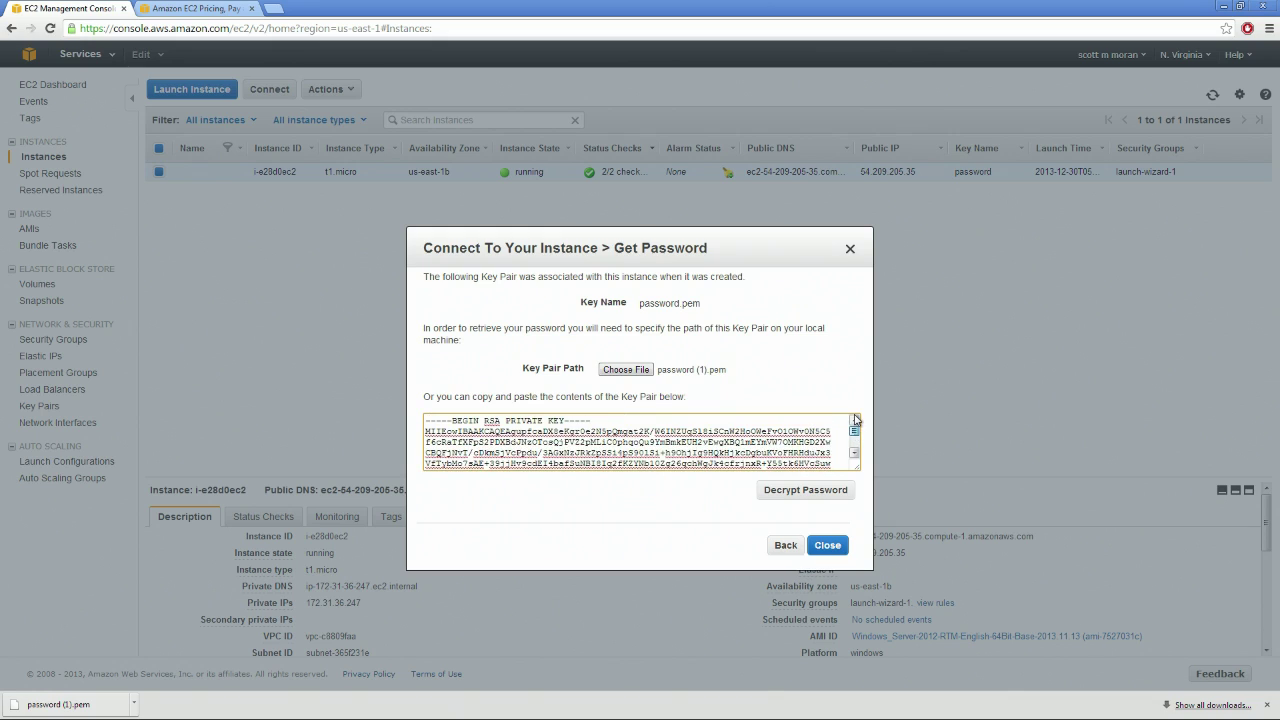
pyautogui.click(808, 492)
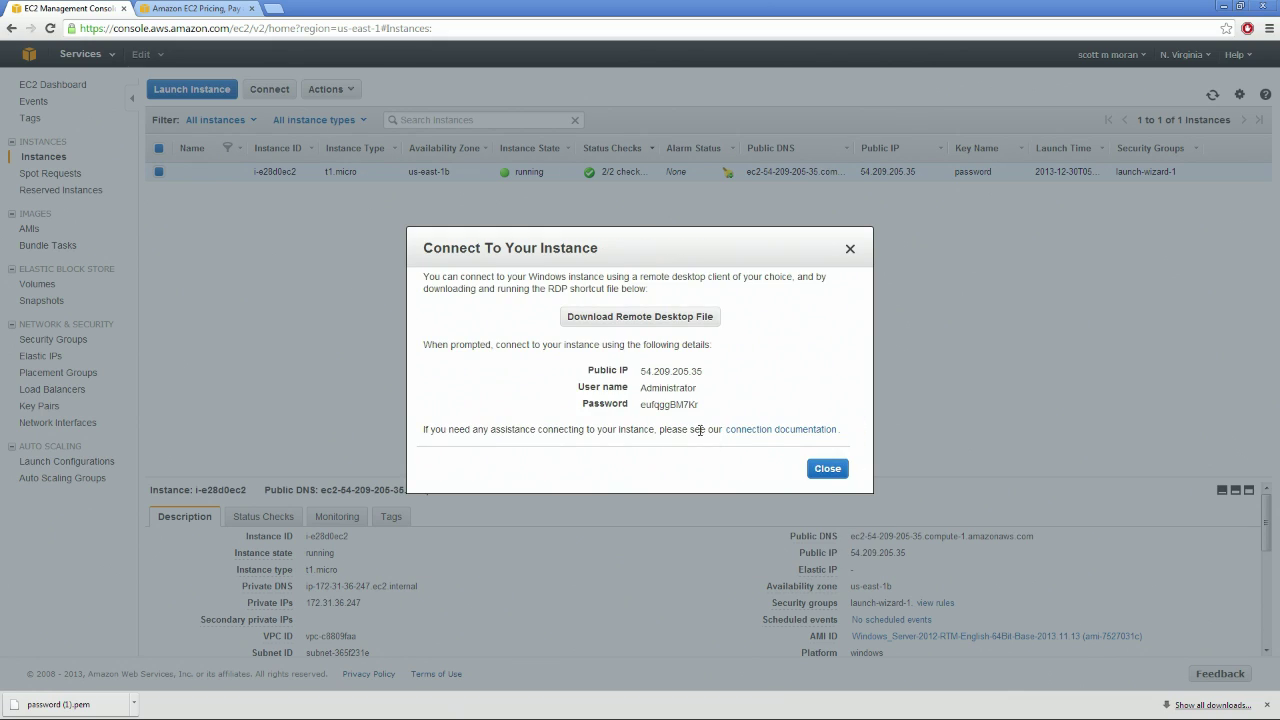
# Copy the decrypted password, then download and open the 54.209.205.35.rdp file
pyautogui.moveTo(704, 406); pyautogui.dragTo(646, 411)
pyautogui.rightClick(667, 405)
pyautogui.click(700, 418)
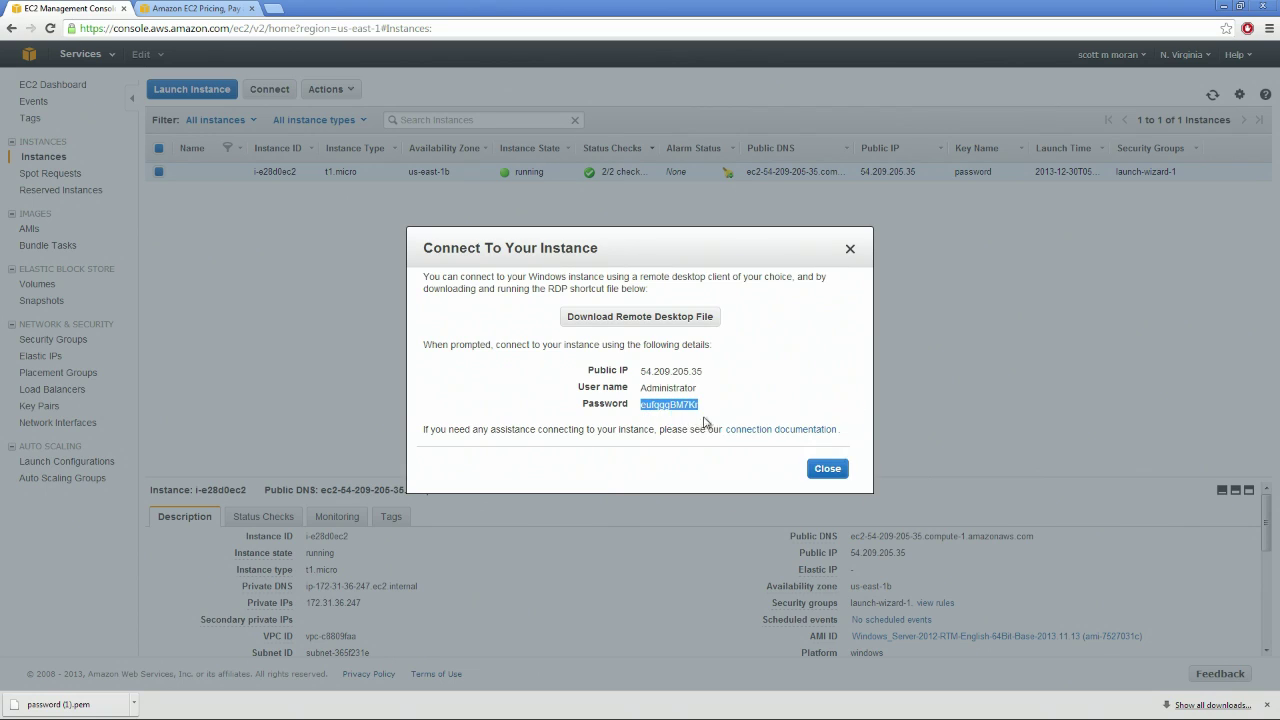
pyautogui.click(641, 318)
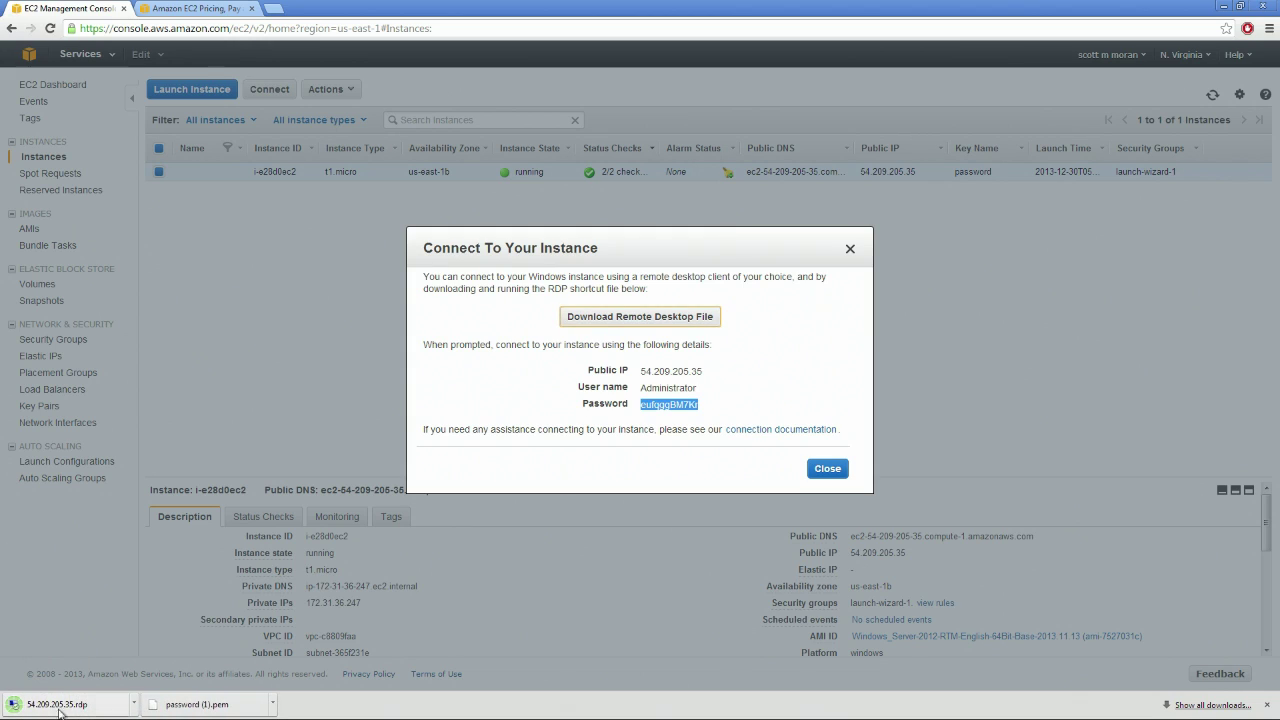
pyautogui.click(68, 707)
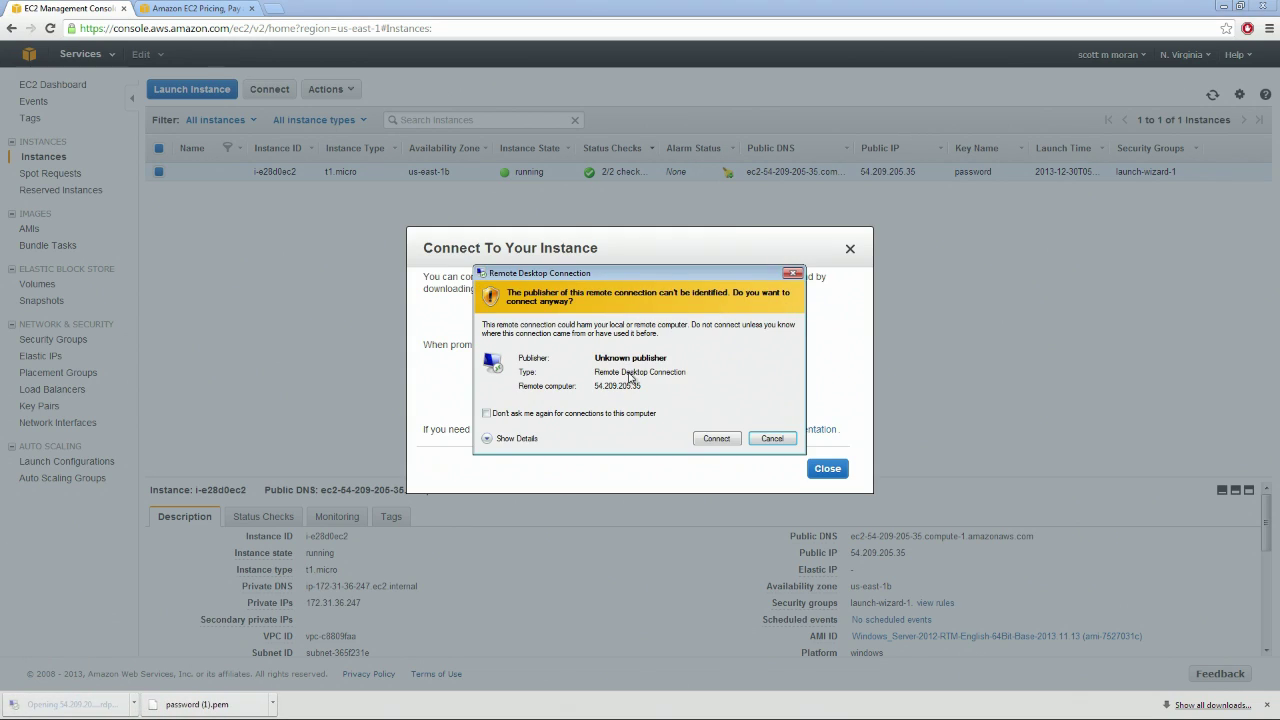
# Accept the unknown-publisher prompt and submit Administrator credentials with the pasted password
pyautogui.click(560, 414)
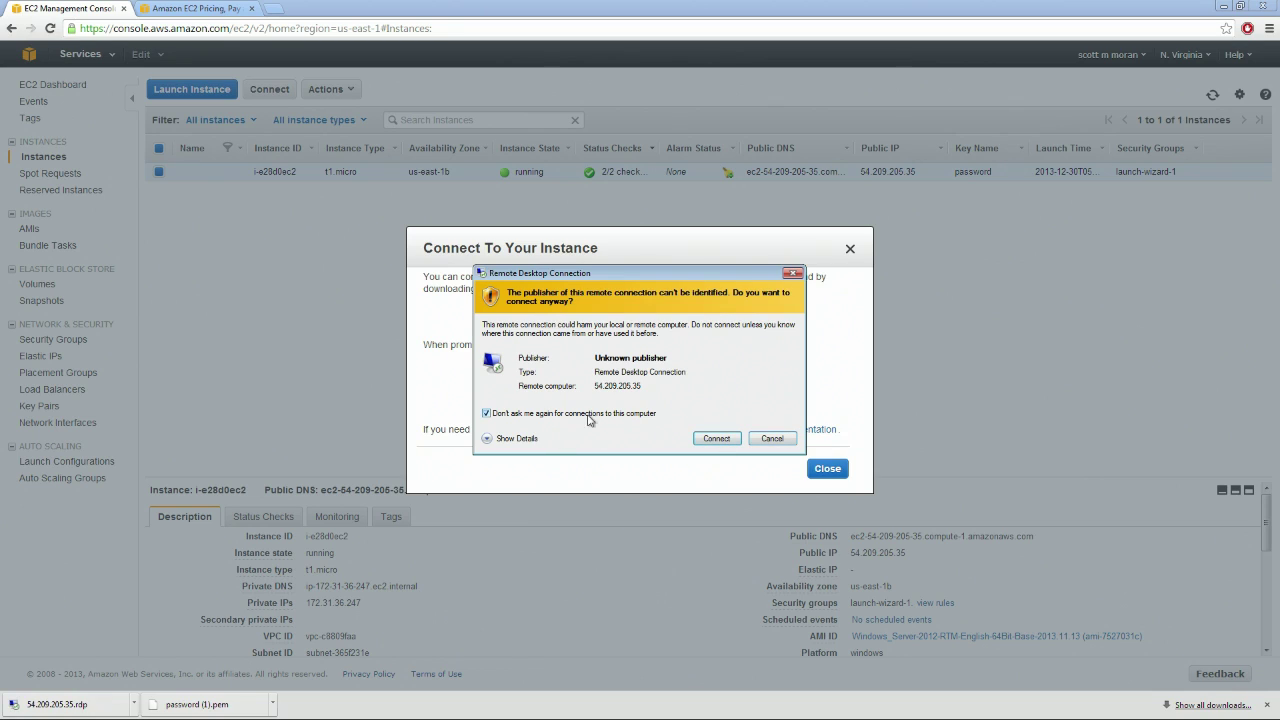
pyautogui.click(716, 439)
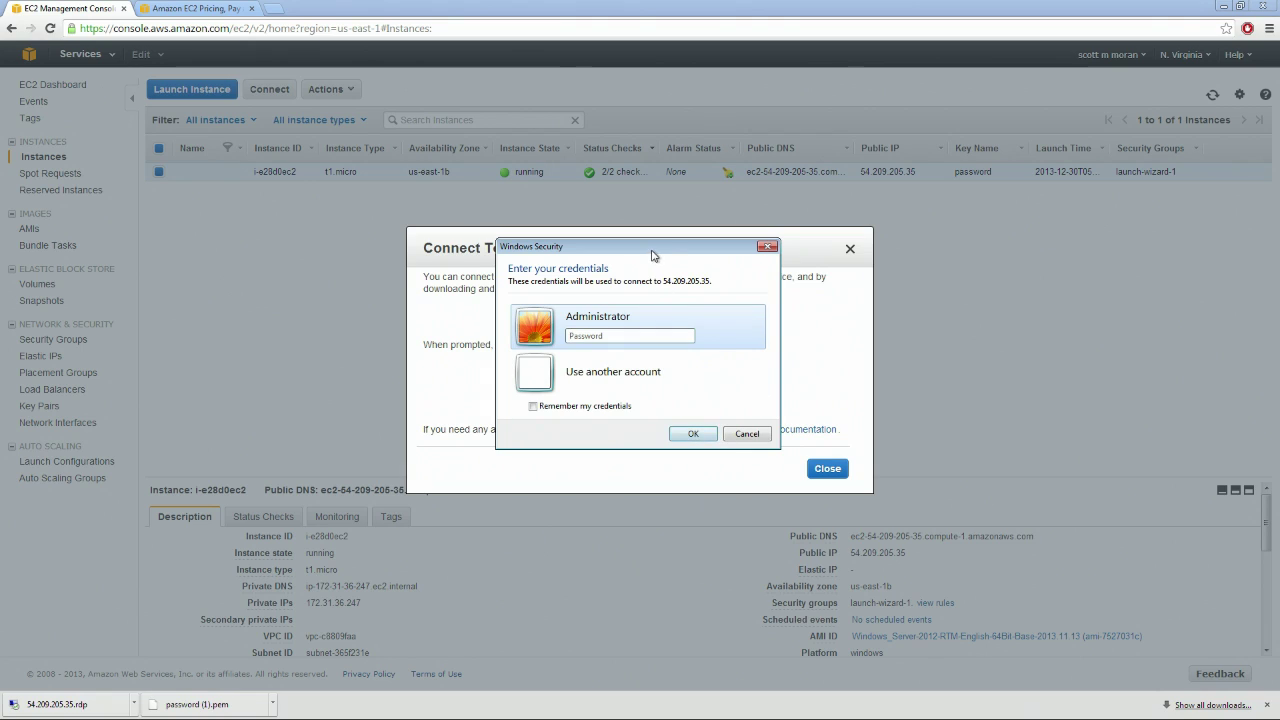
pyautogui.moveTo(658, 254); pyautogui.dragTo(1023, 252)
pyautogui.rightClick(1000, 333)
pyautogui.click(1010, 394)
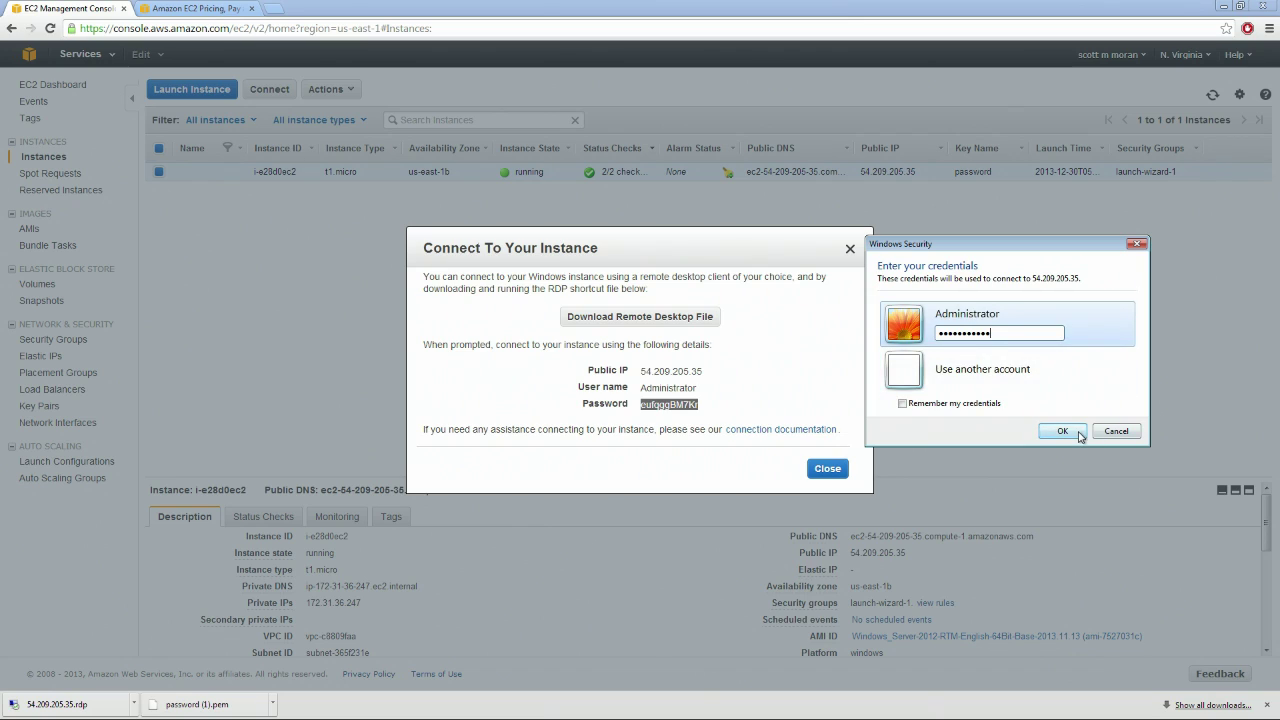
pyautogui.click(1063, 431)
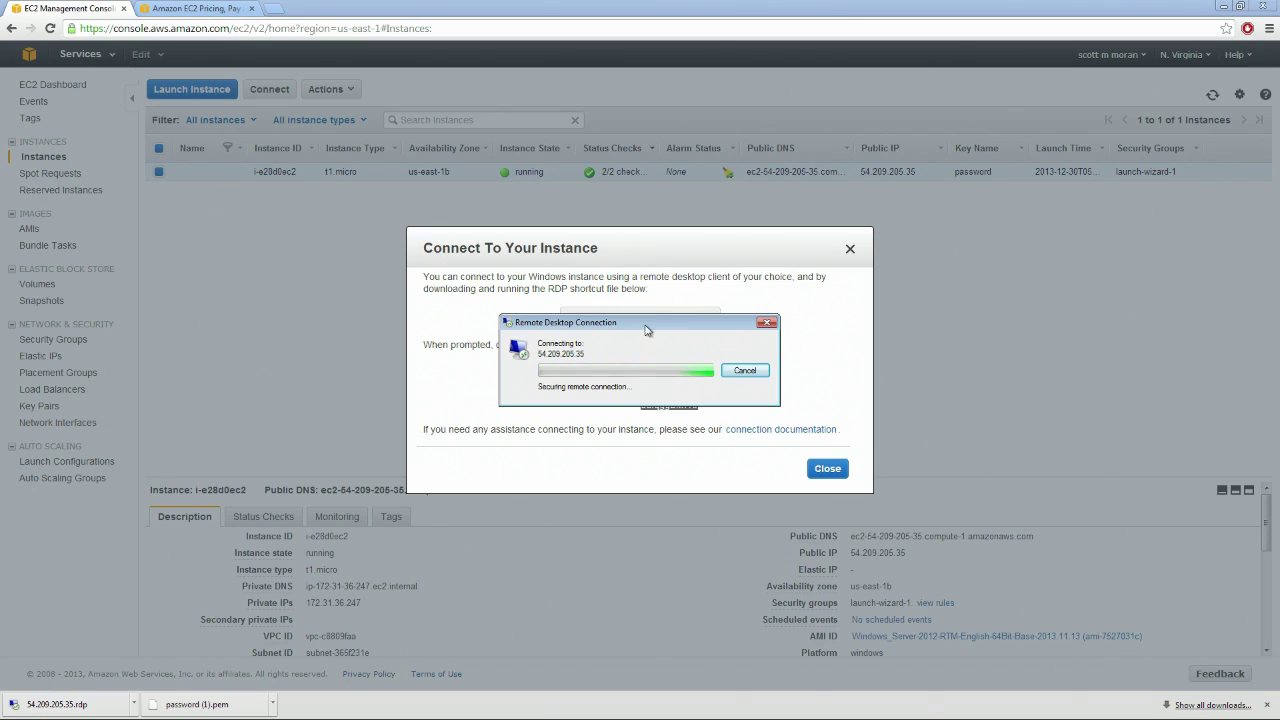
# Copy the decrypted password again from the connection details and resubmit it in the password field
pyautogui.moveTo(661, 236); pyautogui.dragTo(430, 236)
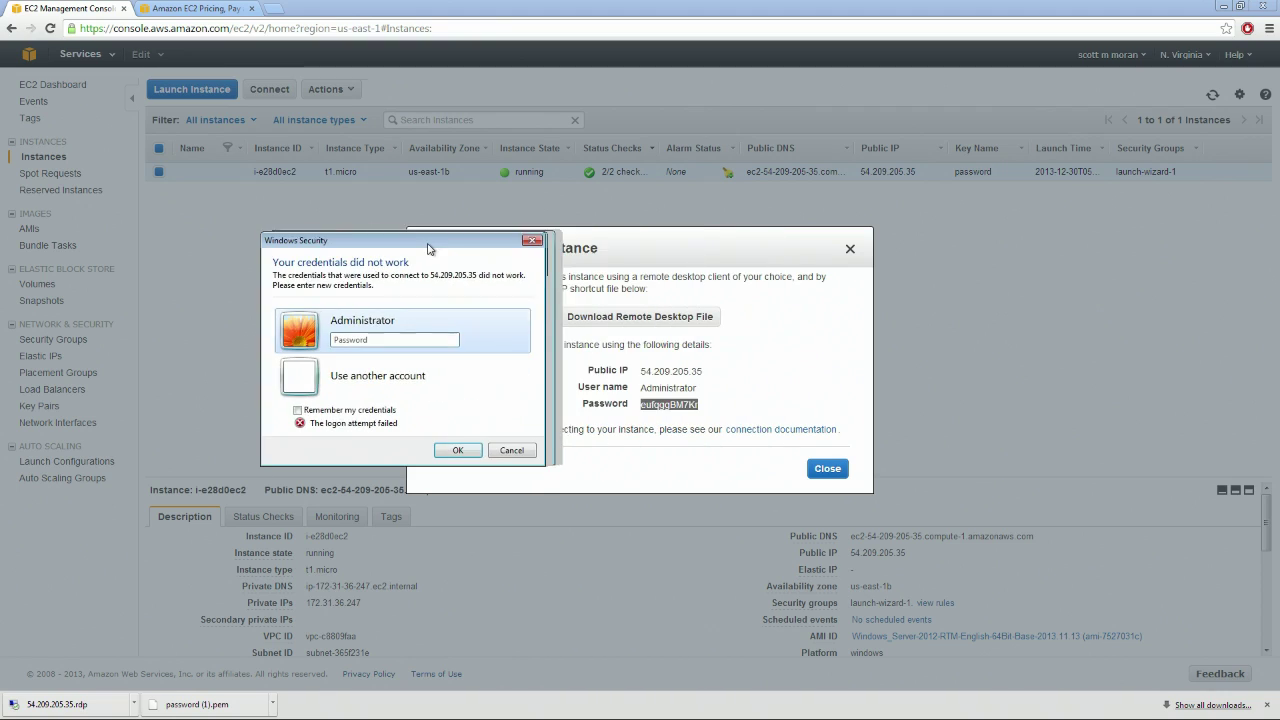
pyautogui.click(701, 405)
pyautogui.moveTo(697, 404); pyautogui.dragTo(643, 404)
pyautogui.rightClick(648, 405)
pyautogui.click(660, 415)
pyautogui.moveTo(651, 251); pyautogui.dragTo(748, 244)
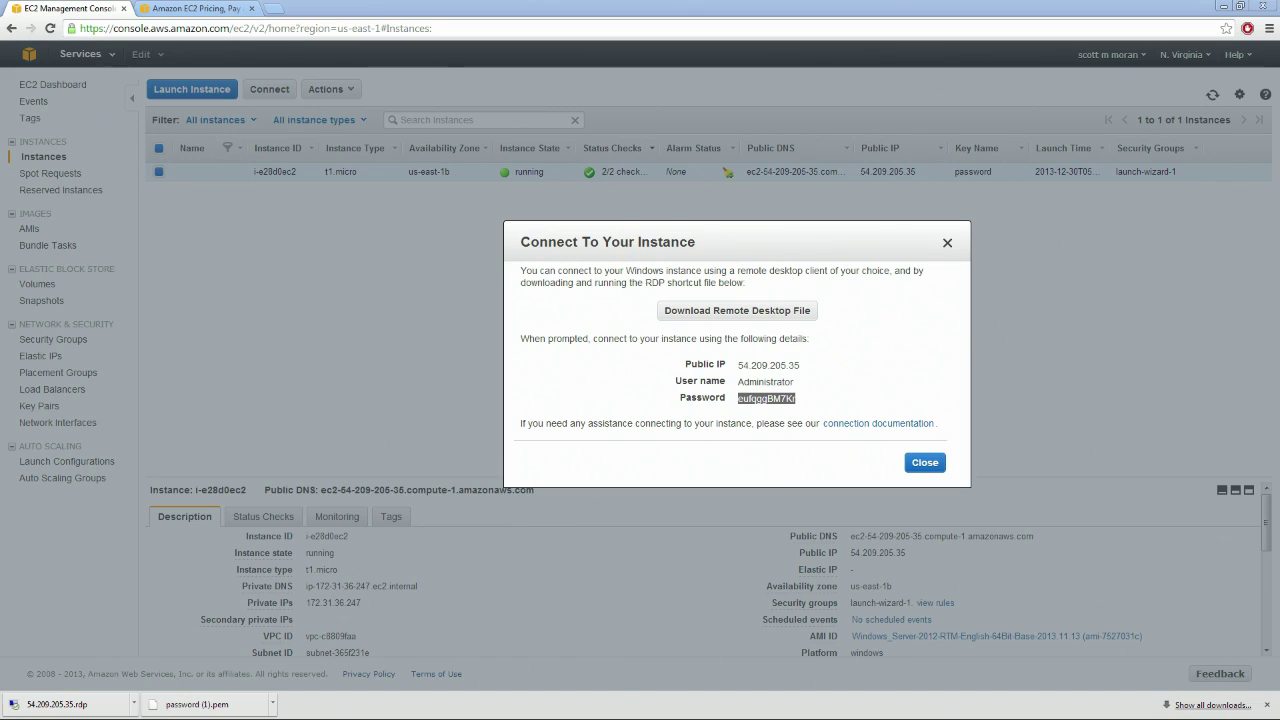
pyautogui.rightClick(442, 341)
pyautogui.click(474, 399)
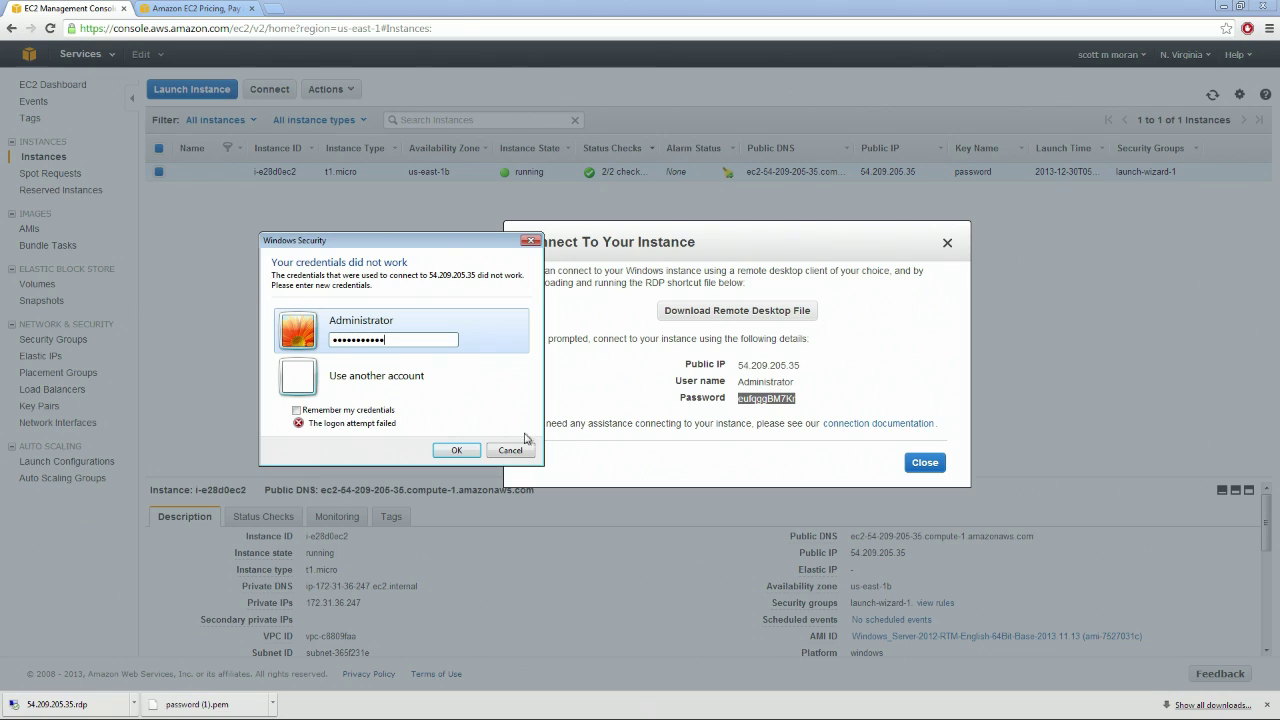
pyautogui.click(452, 450)
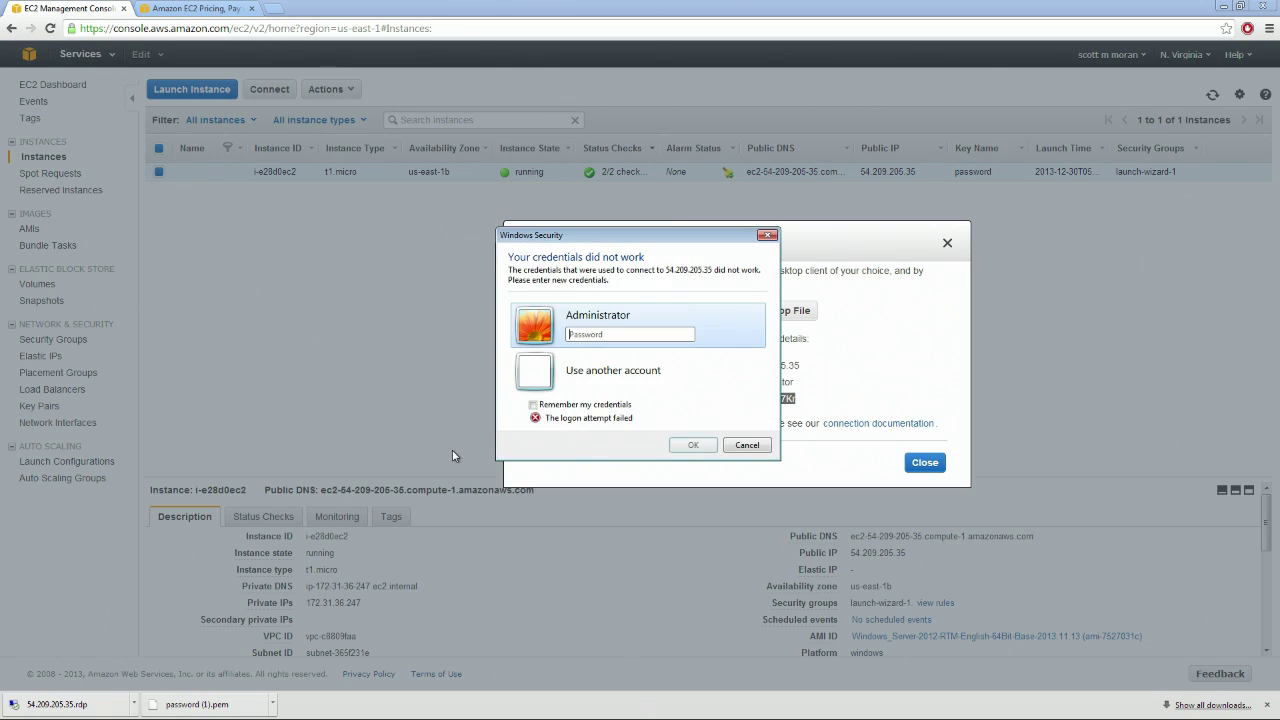
# Cancel the failed prompt, close the empty session window, and re-enter the Administrator password
pyautogui.moveTo(688, 236); pyautogui.dragTo(539, 236)
pyautogui.click(458, 337)
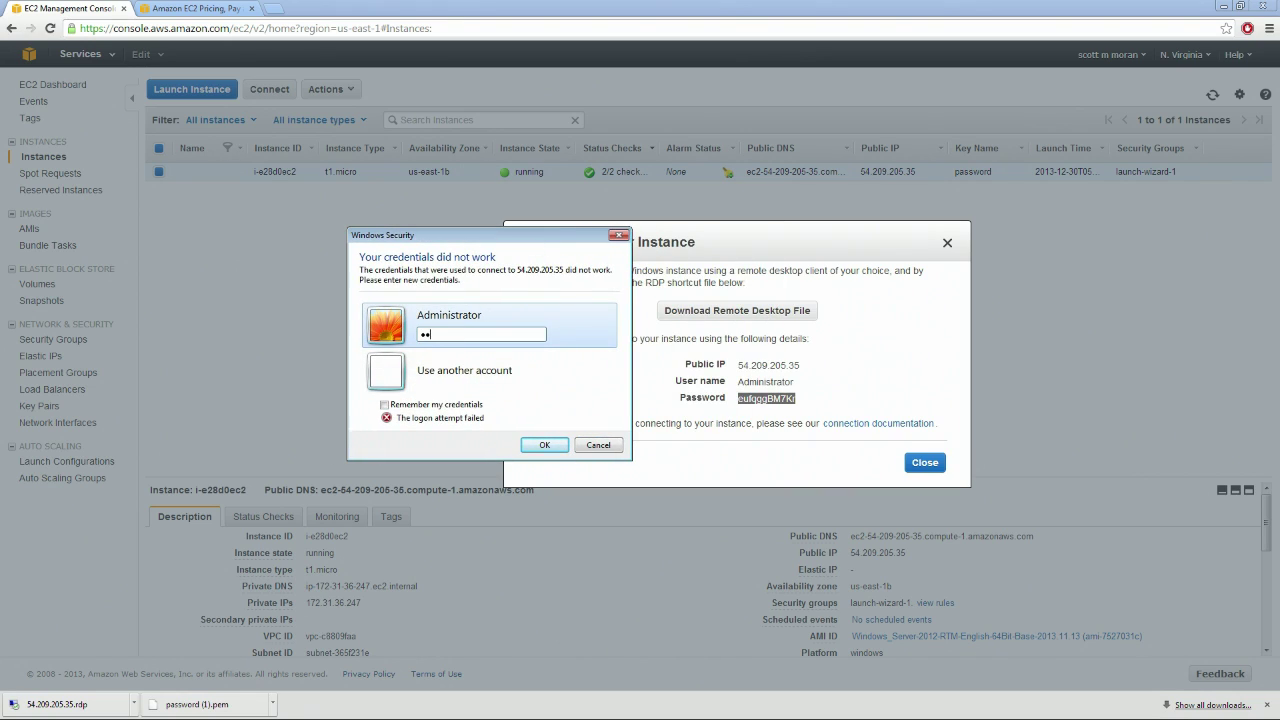
pyautogui.press('Escape')
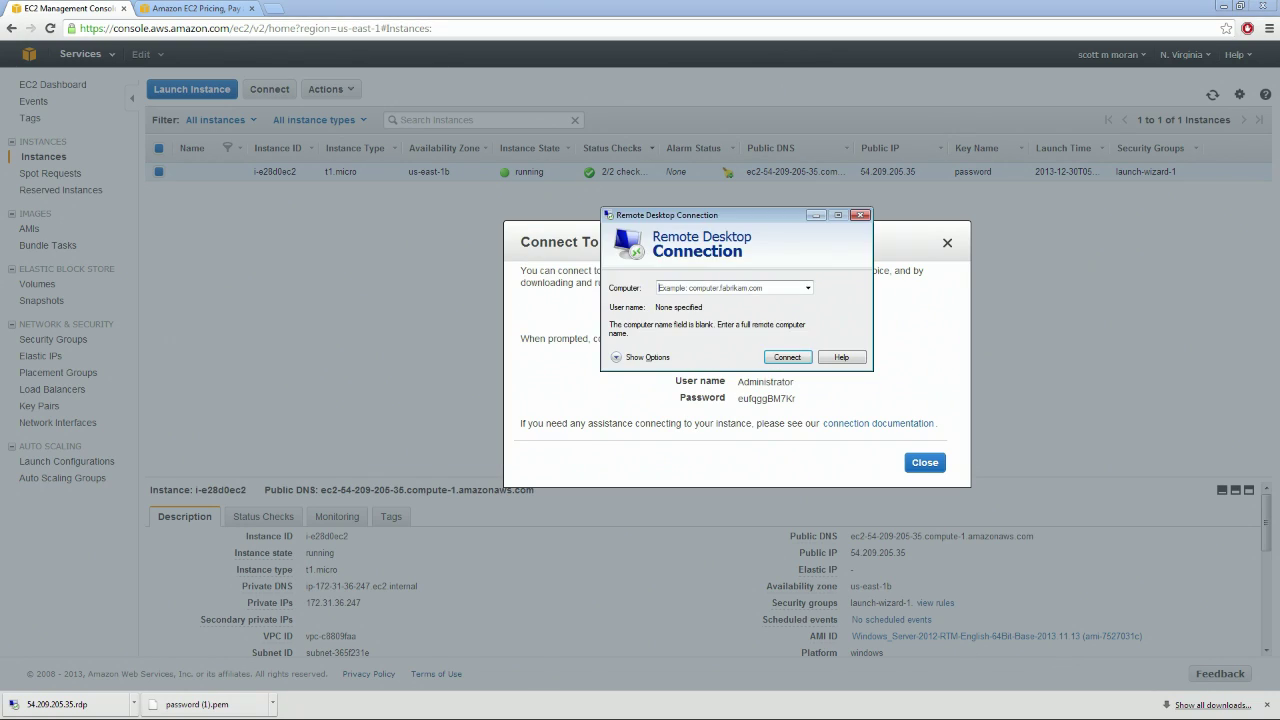
pyautogui.click(860, 215)
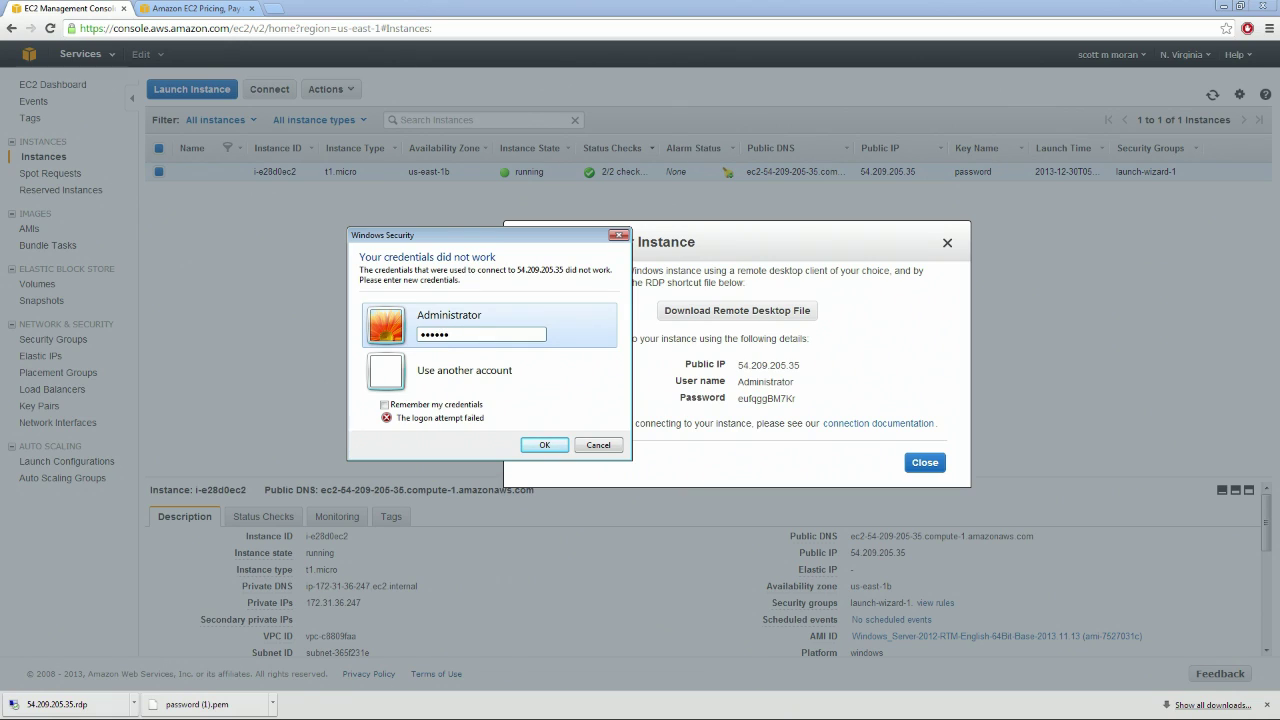
pyautogui.write('B')
pyautogui.click(550, 448)
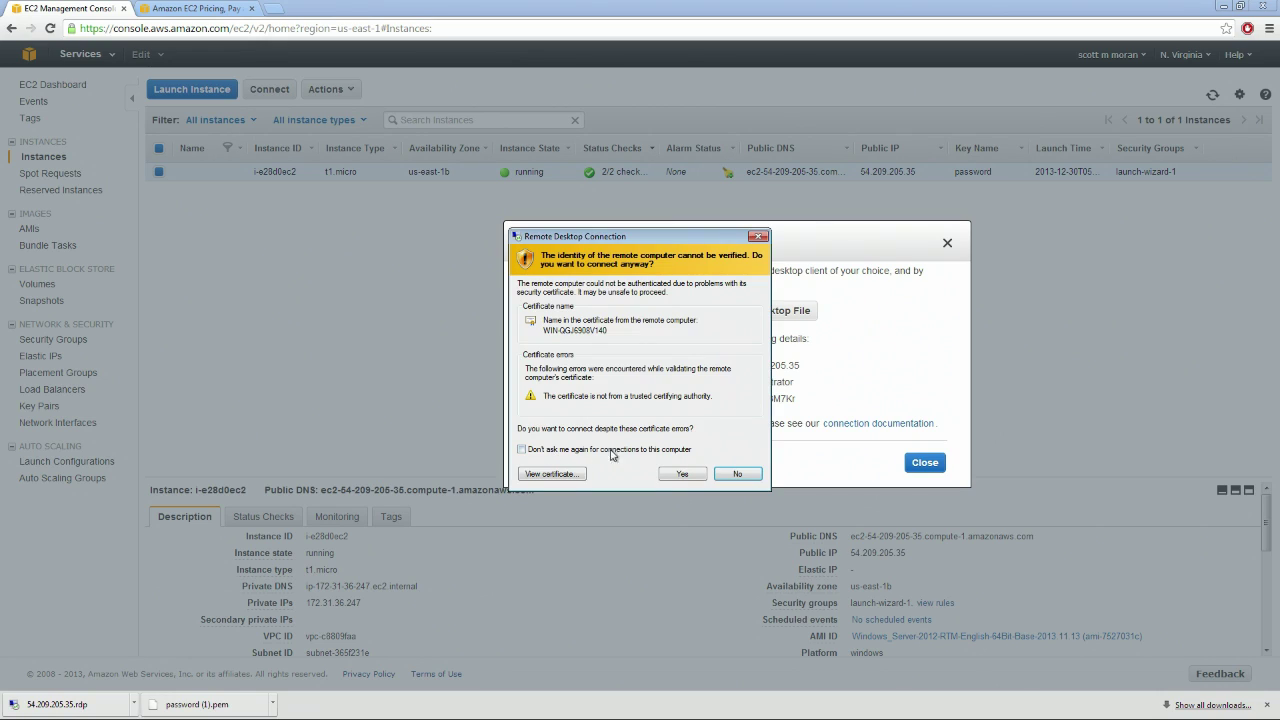
# Accept the certificate with 'Don't ask me again', window the session, and close the connection details dialog
pyautogui.click(613, 449)
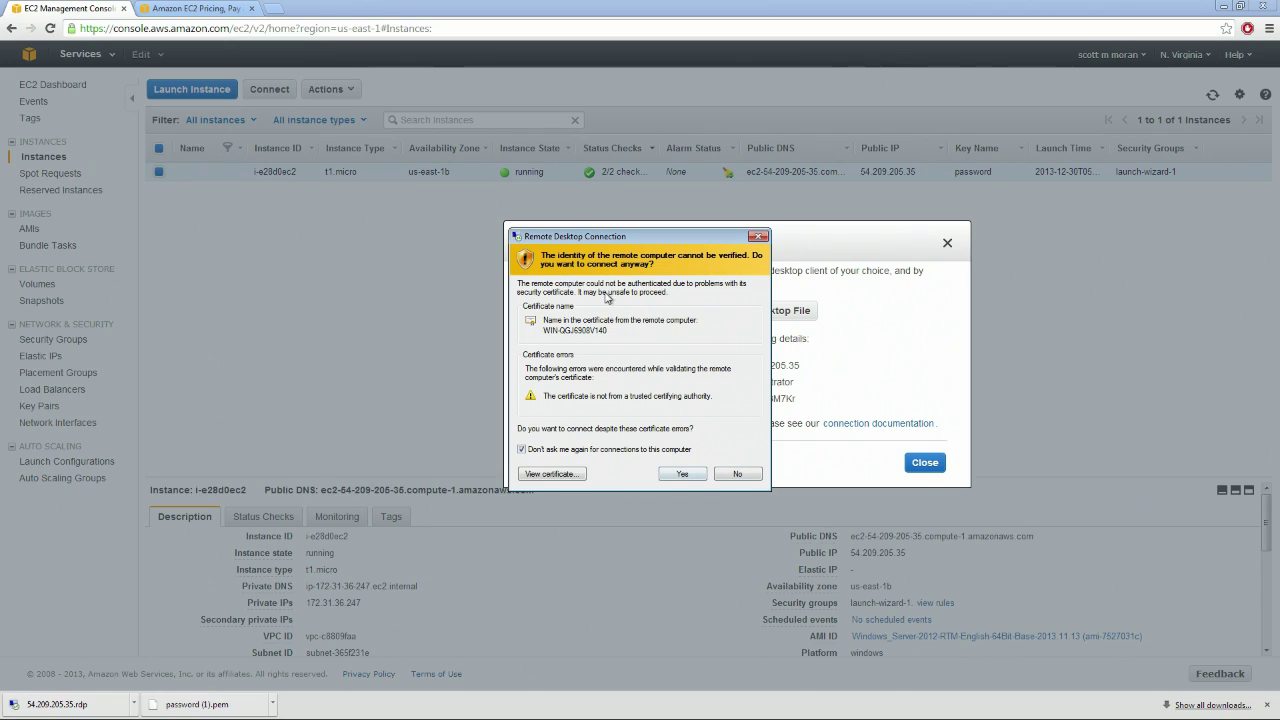
pyautogui.click(690, 475)
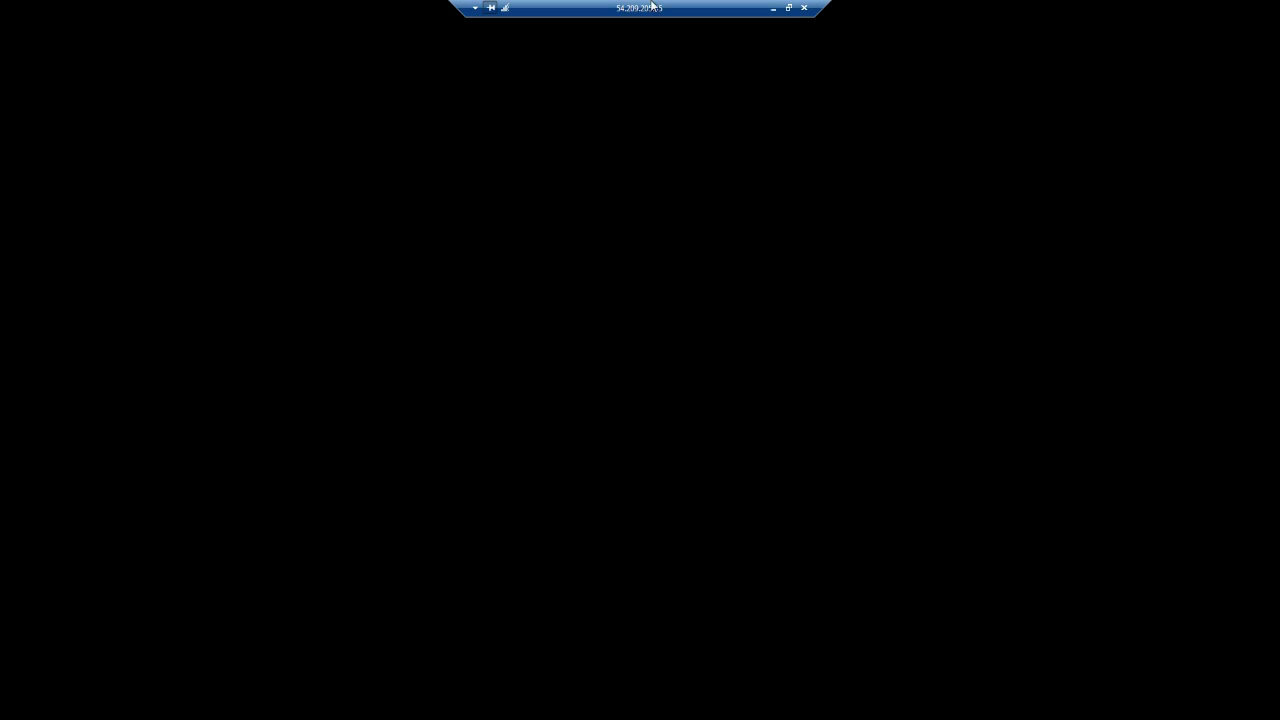
pyautogui.click(789, 8)
pyautogui.moveTo(336, 11); pyautogui.dragTo(669, 123)
pyautogui.click(948, 243)
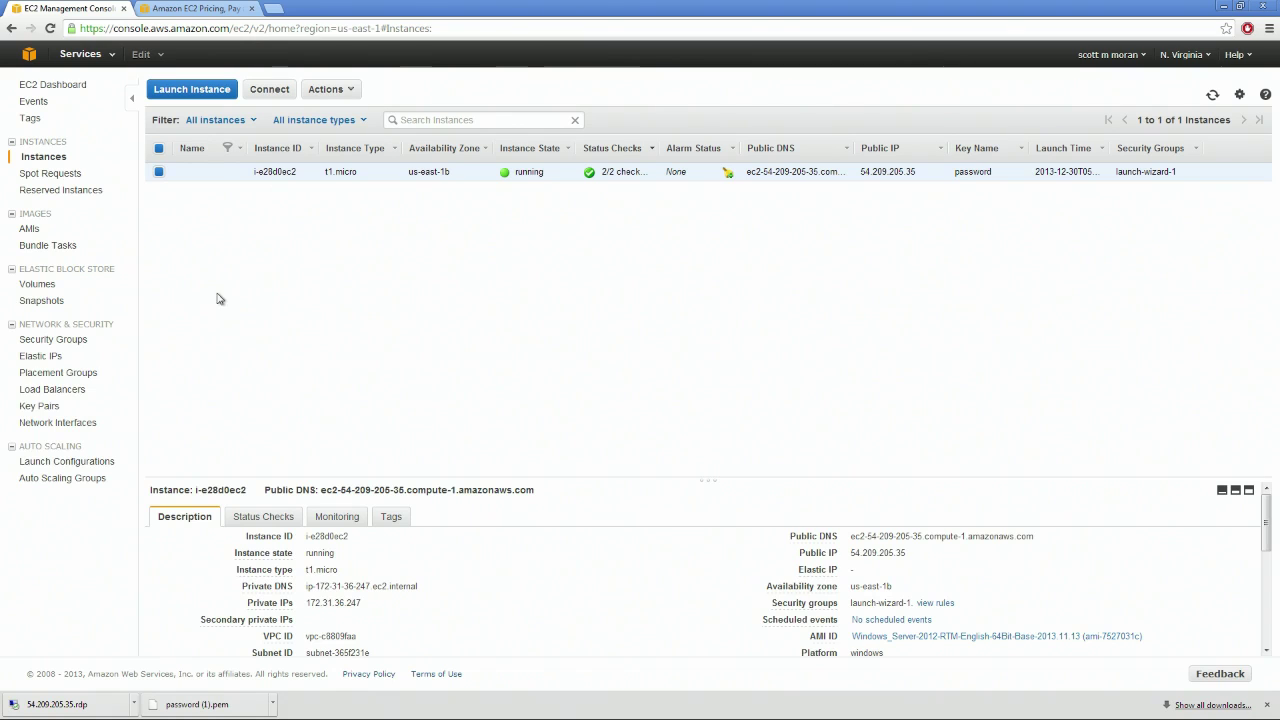
# Show the console's snapshots list, widen the session window, then maximize, restore and reposition it
pyautogui.click(40, 301)
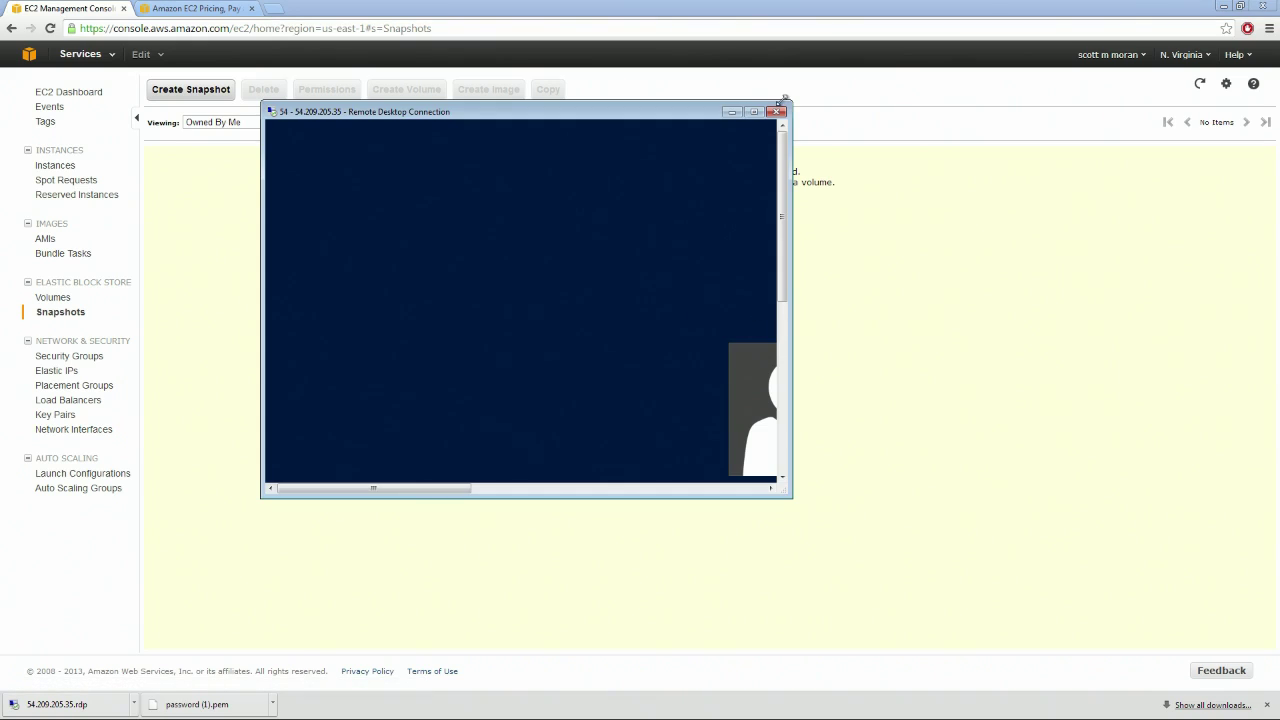
pyautogui.moveTo(742, 168); pyautogui.dragTo(1210, 168)
pyautogui.click(1178, 85)
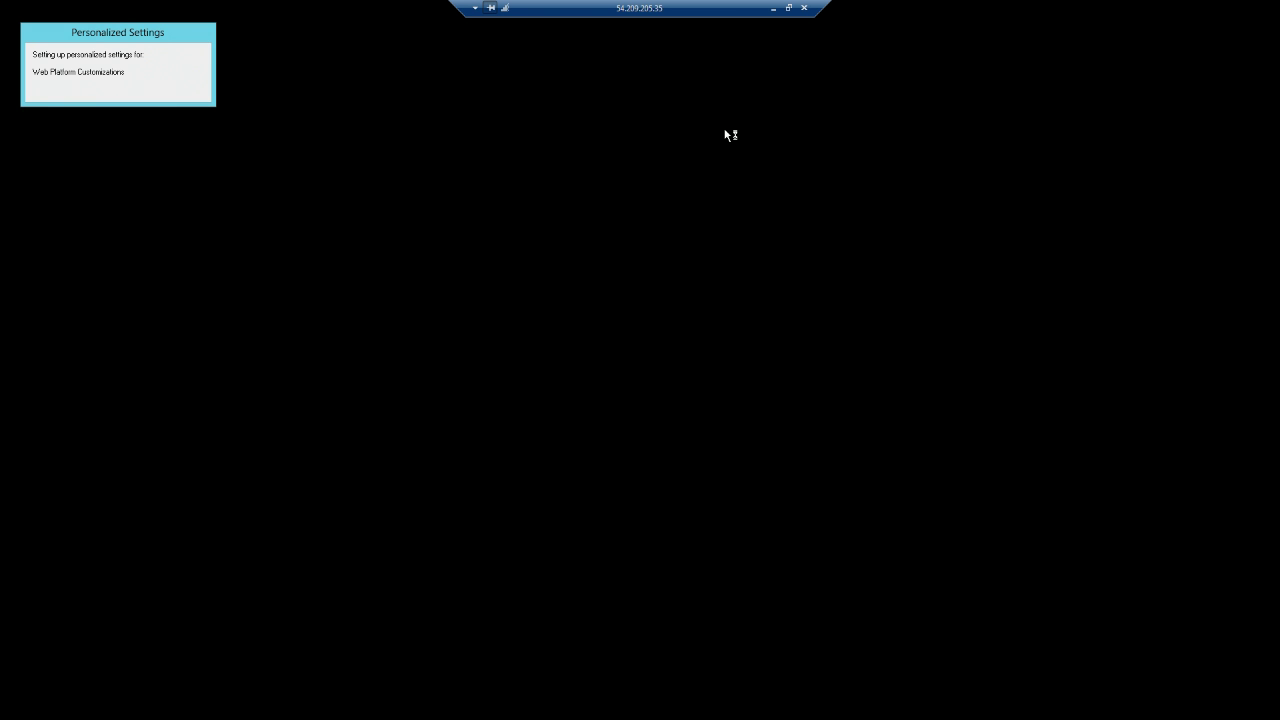
pyautogui.click(788, 7)
pyautogui.moveTo(514, 77); pyautogui.dragTo(486, 205)
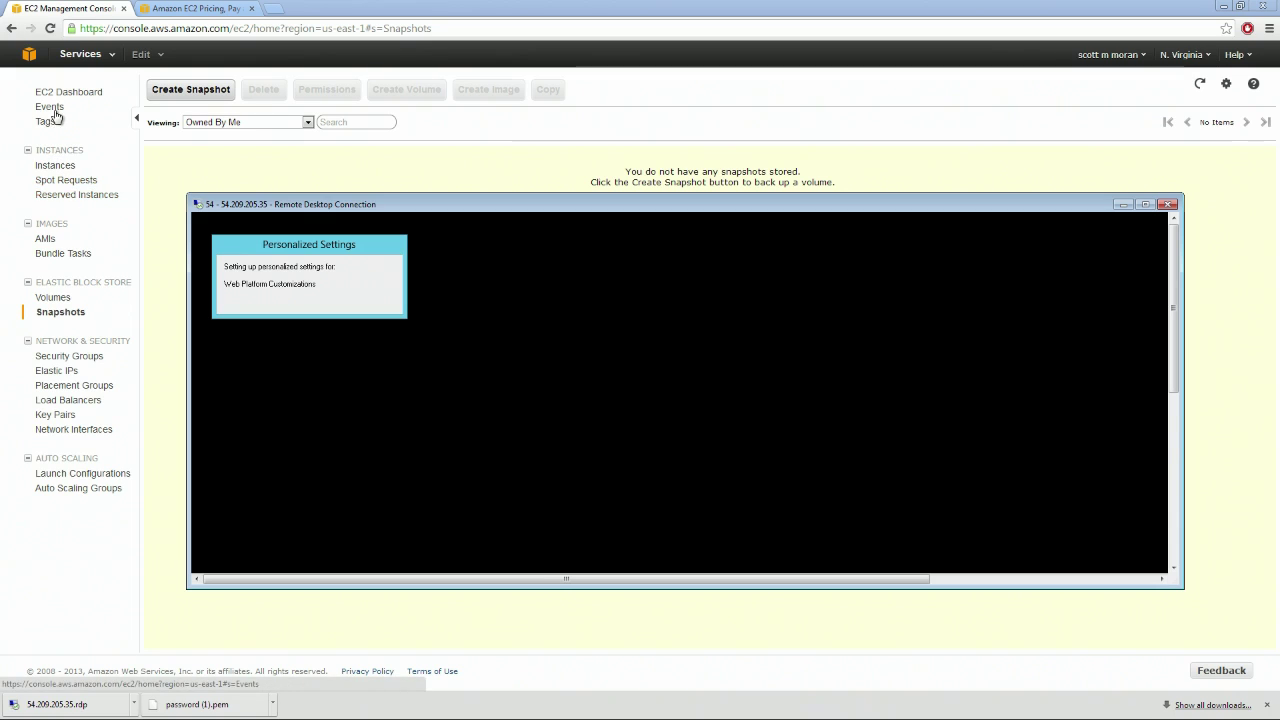
# Open the running instance's system log, confirm Windows is ready, and close the log
pyautogui.click(56, 167)
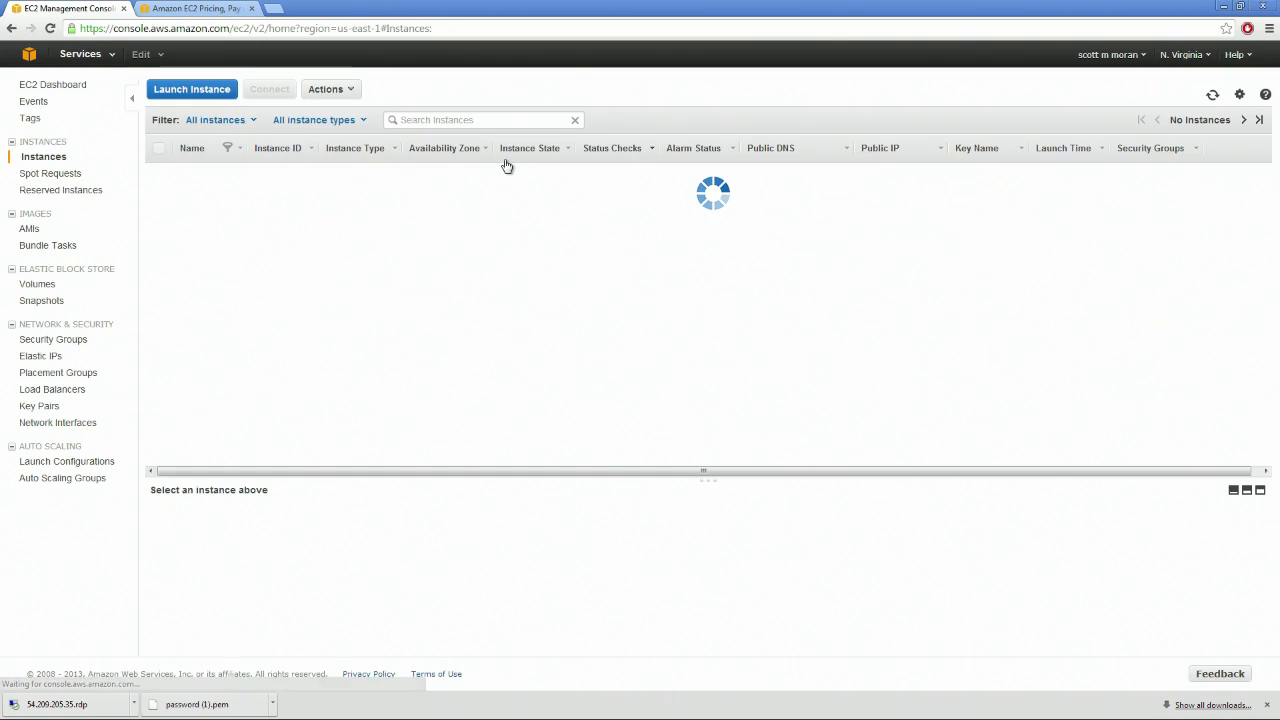
pyautogui.rightClick(524, 170)
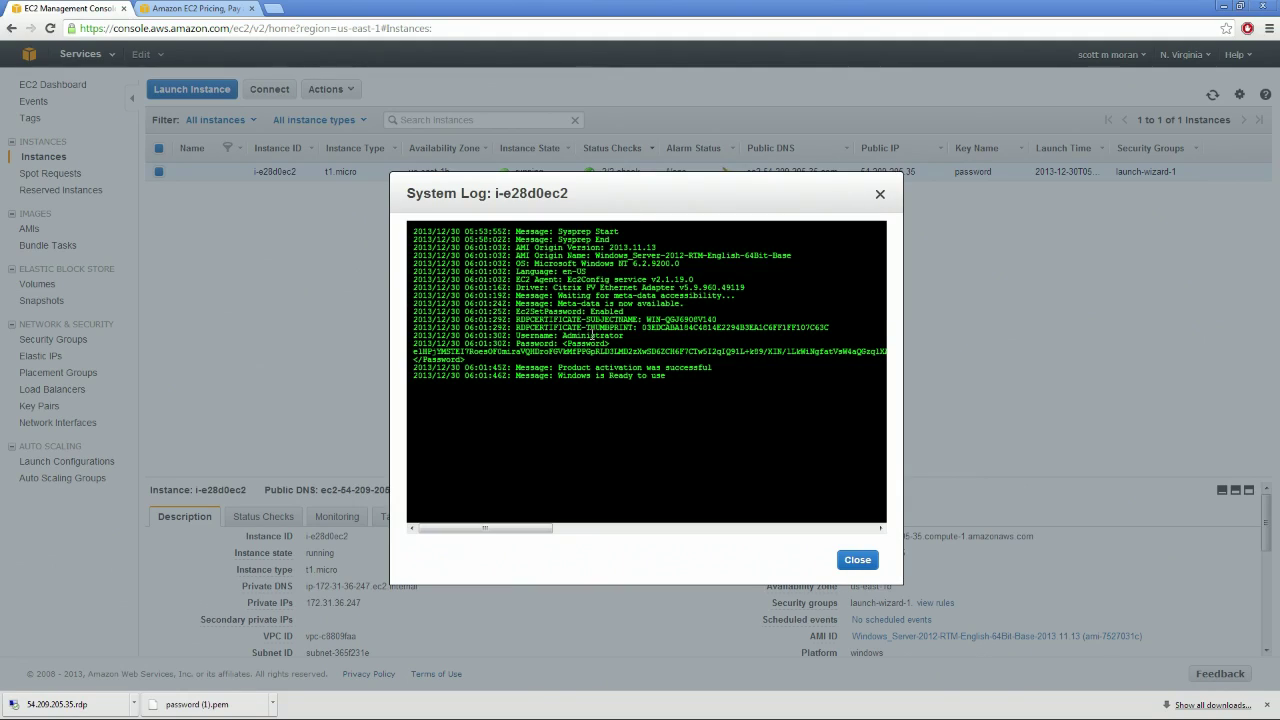
pyautogui.moveTo(516, 231); pyautogui.dragTo(696, 379)
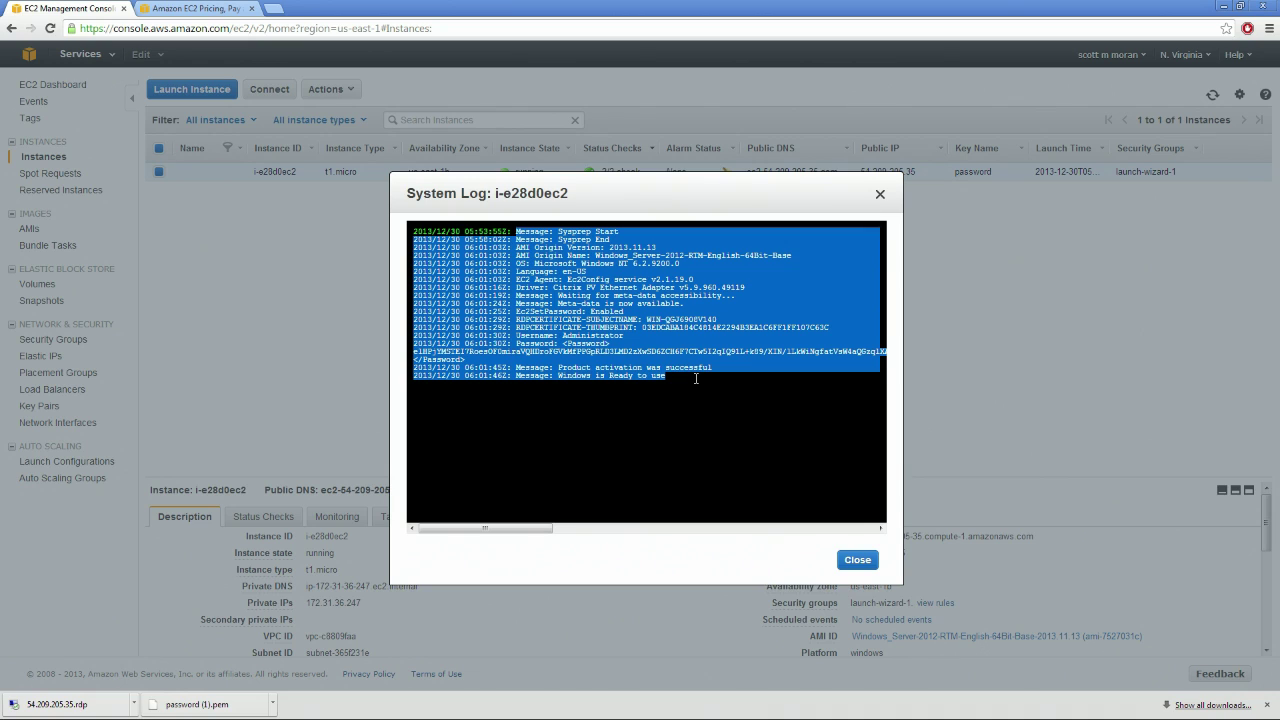
pyautogui.click(688, 371)
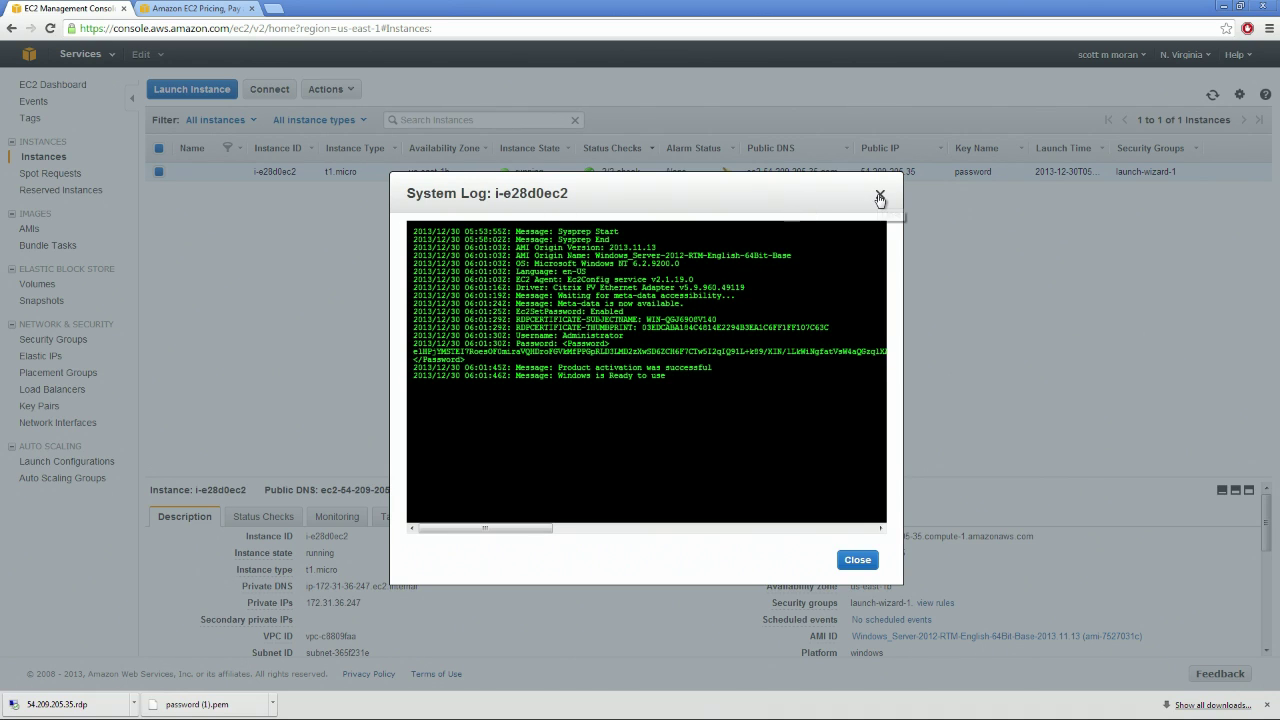
pyautogui.click(880, 194)
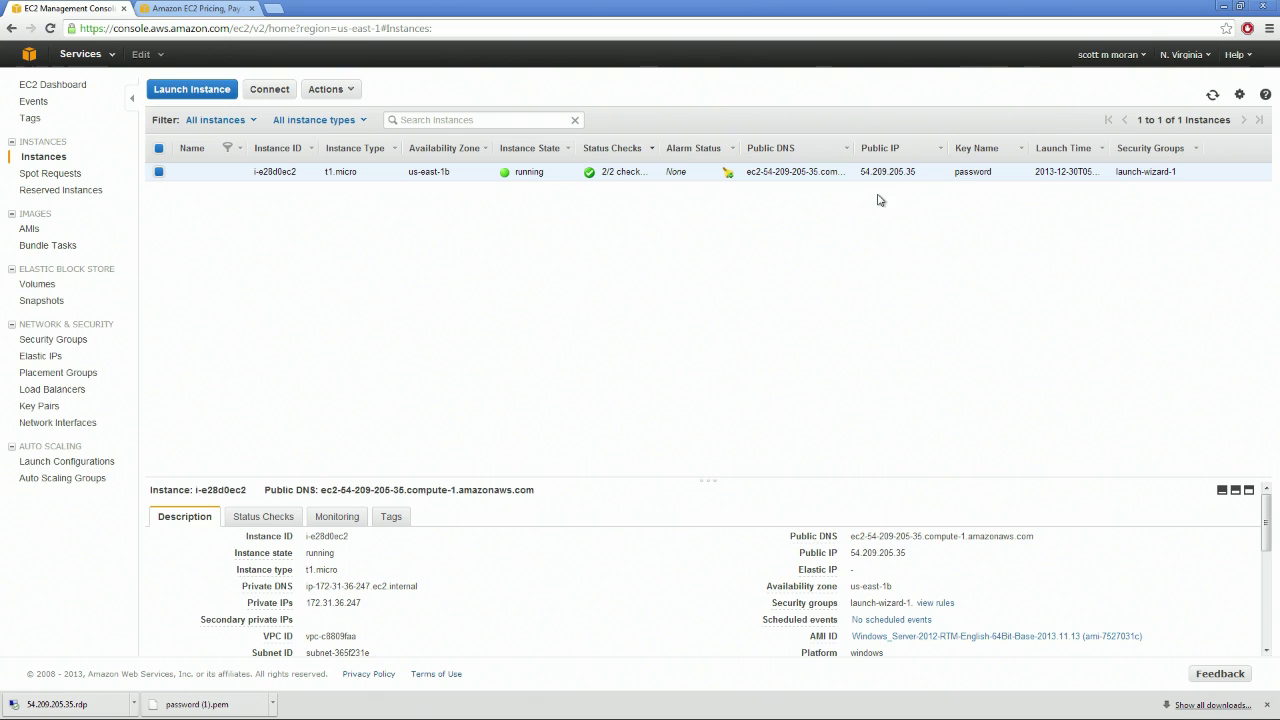
pyautogui.rightClick(461, 167)
# Let the remote session load full screen into Server Manager, then restore it to a window
pyautogui.rightClick(183, 174)
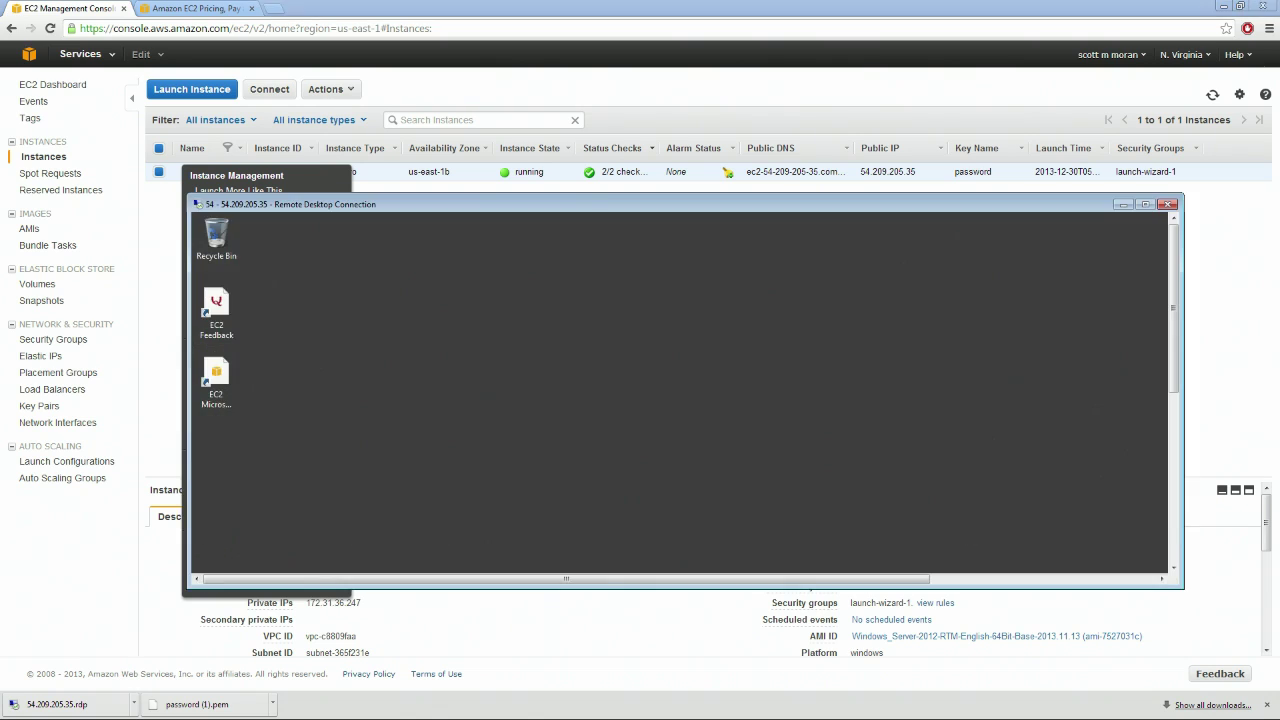
pyautogui.click(1146, 204)
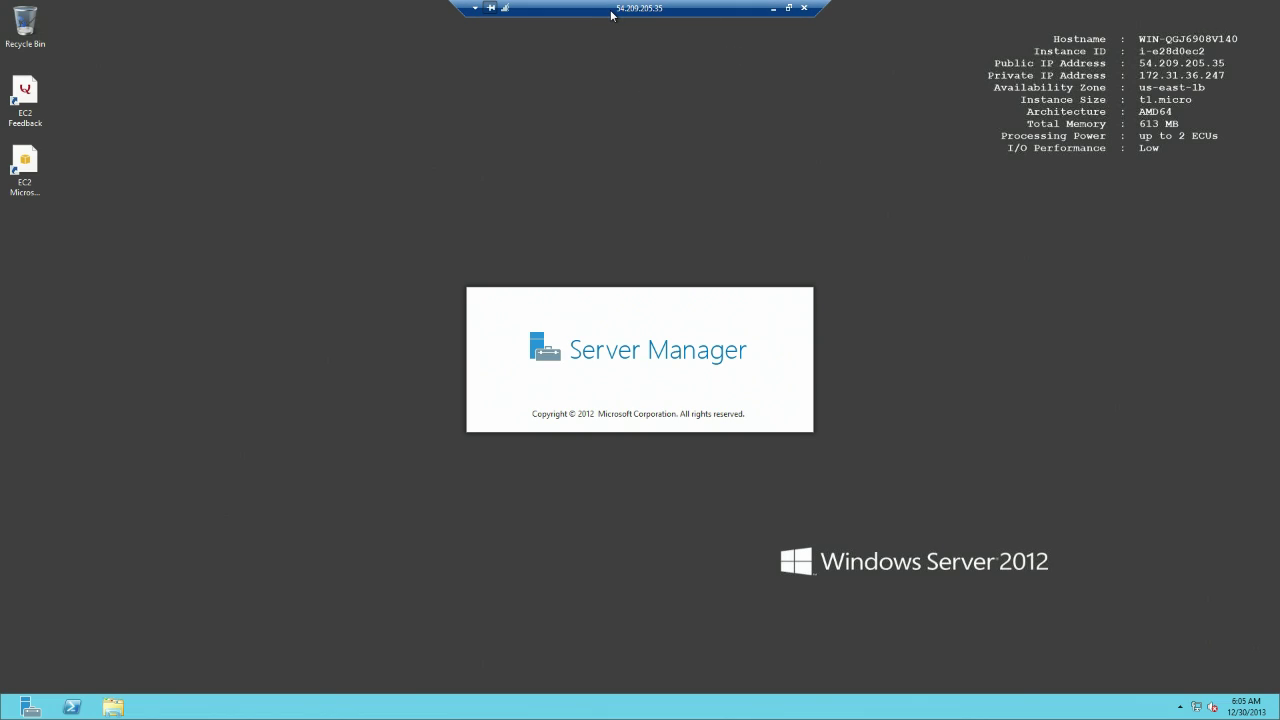
pyautogui.click(788, 7)
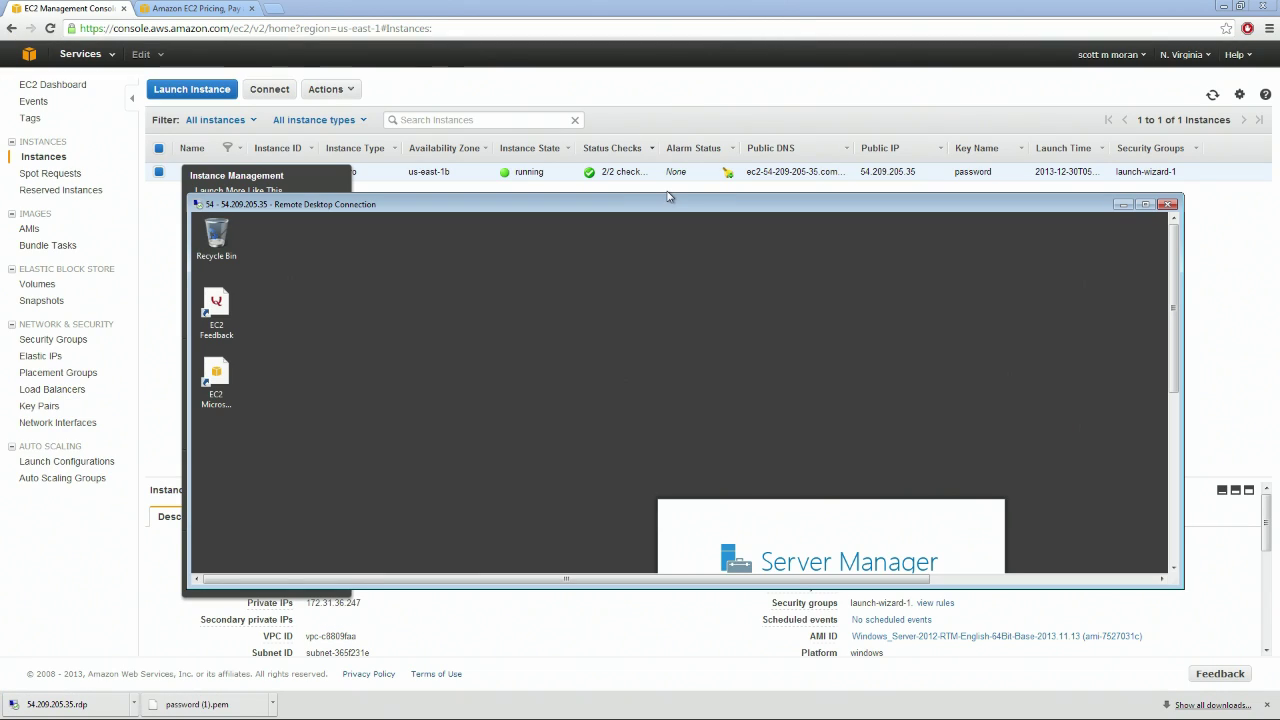
pyautogui.moveTo(676, 207); pyautogui.dragTo(684, 152)
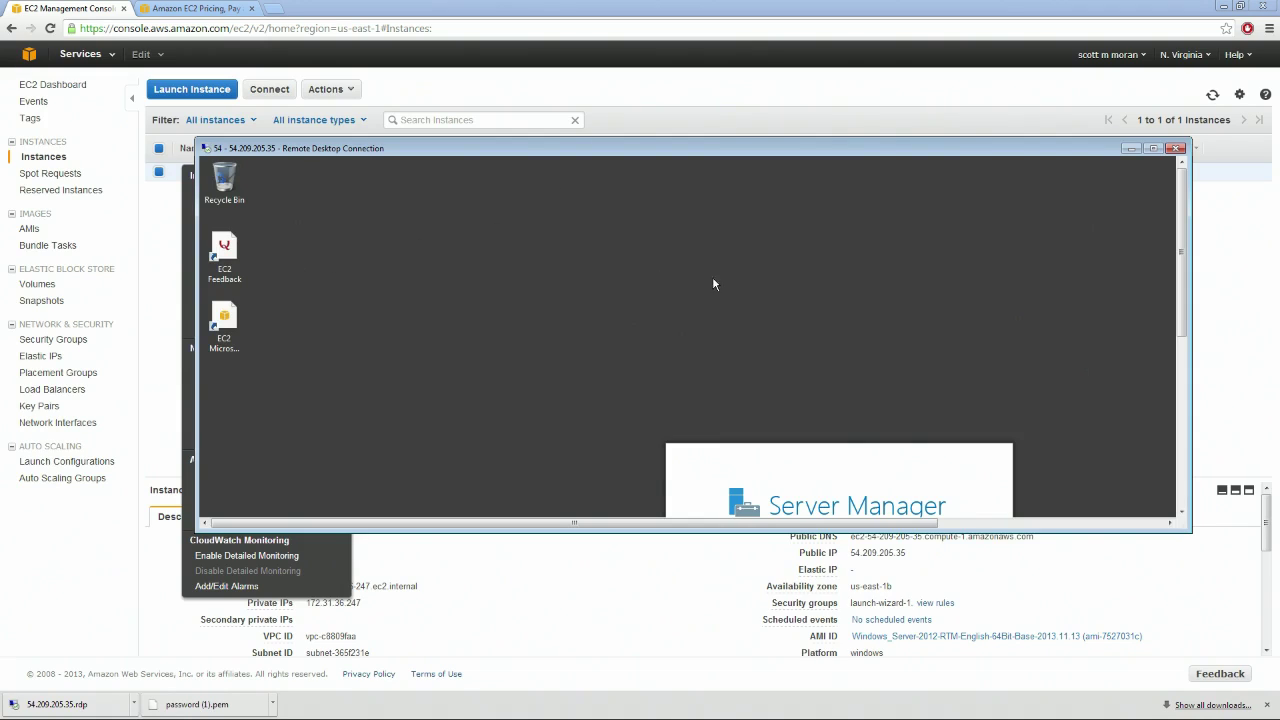
# Toggle full screen once more and move the session window up, uncovering the instances table
pyautogui.click(1153, 148)
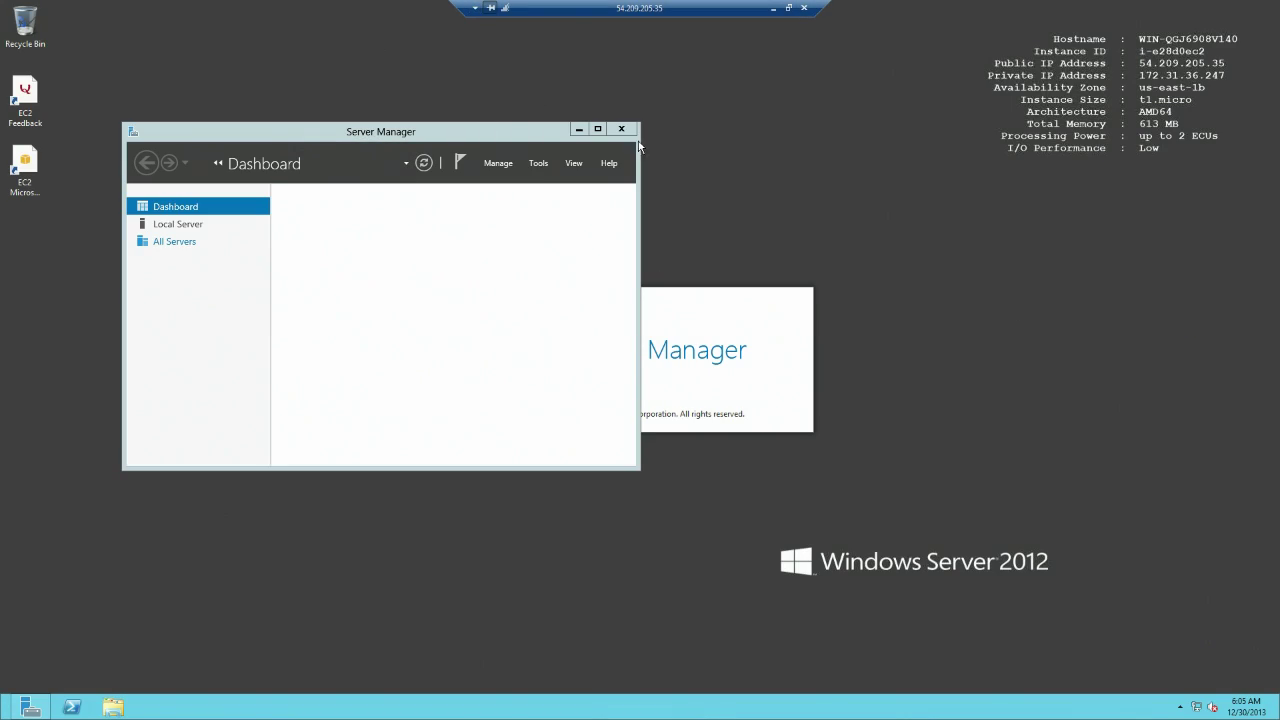
pyautogui.click(788, 7)
pyautogui.moveTo(703, 188); pyautogui.dragTo(634, 197)
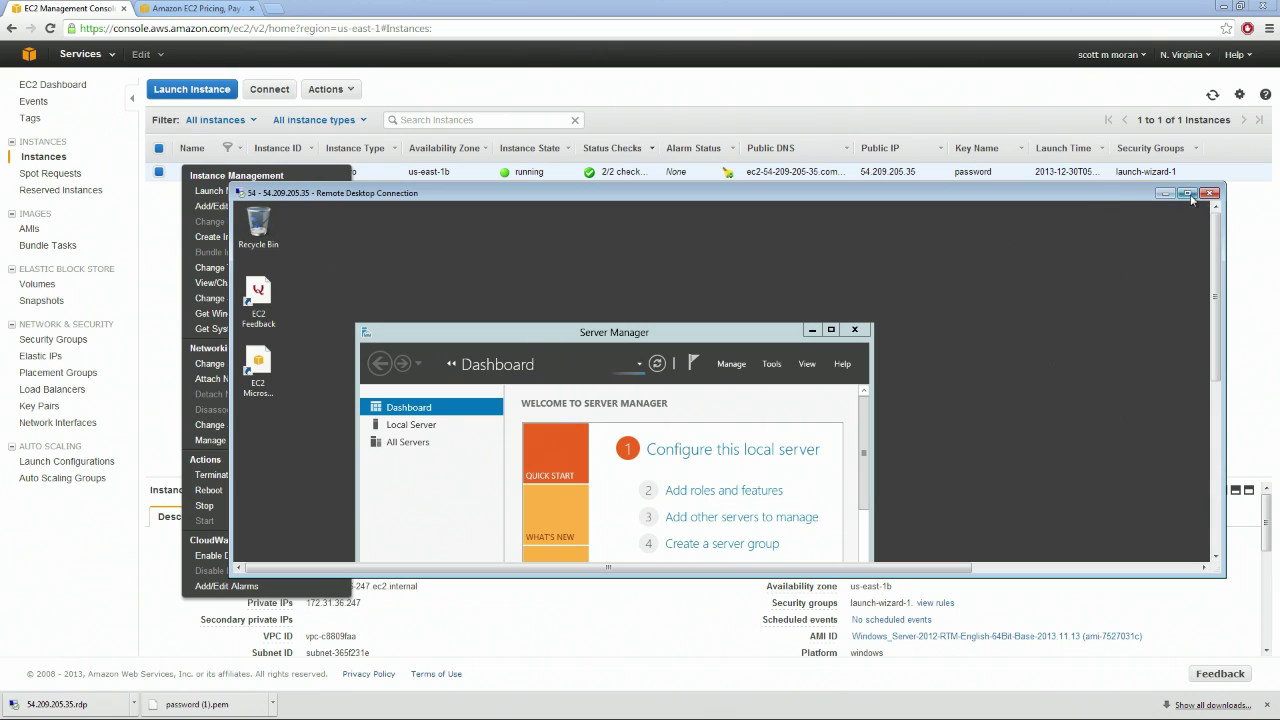
pyautogui.moveTo(1128, 190); pyautogui.dragTo(983, 65)
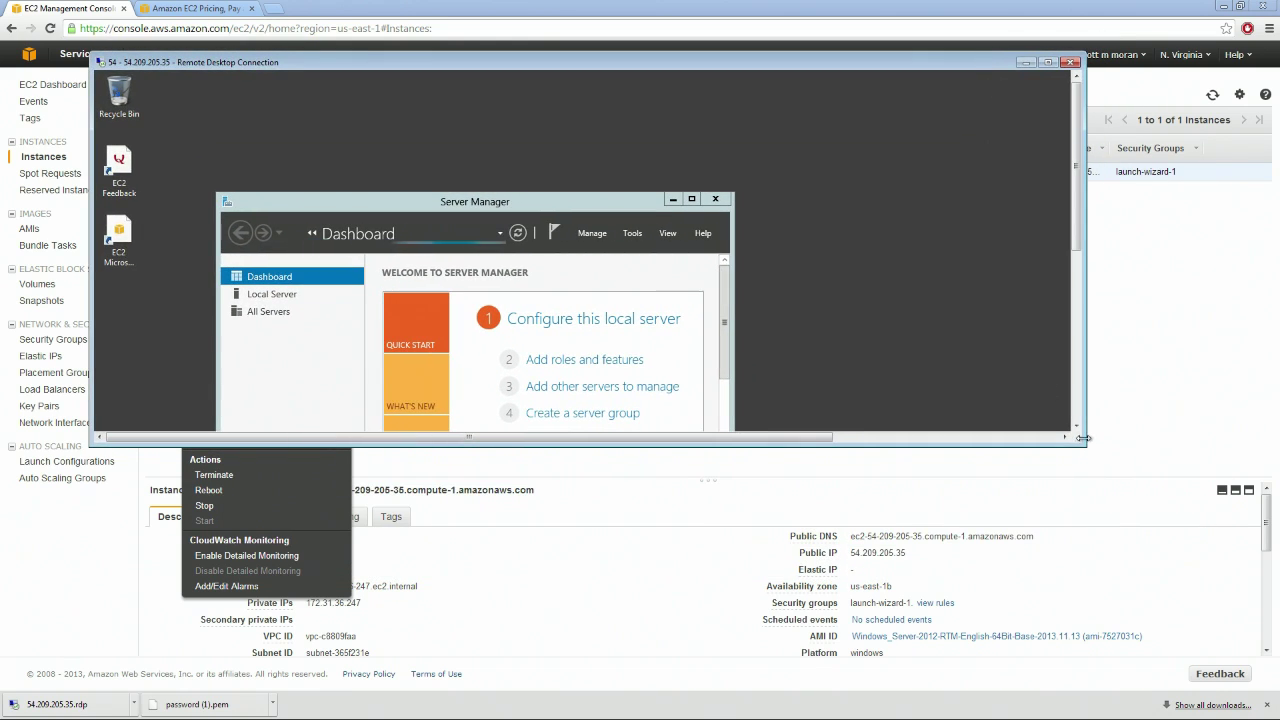